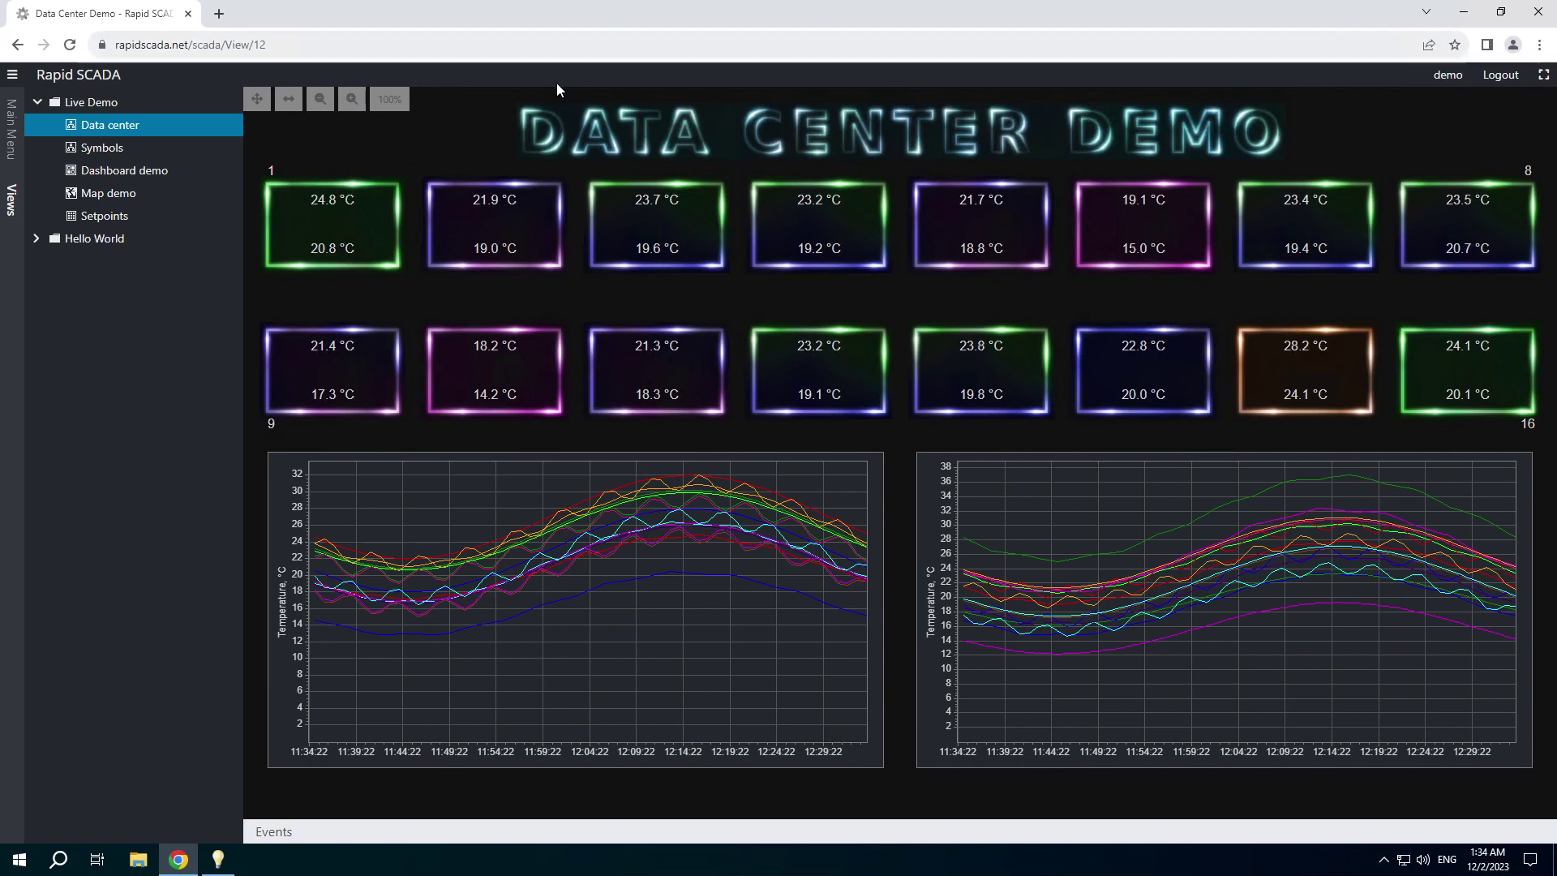
Step: Open the LiveDemo project and expand Configuration Database to show its Primary Tables
{"action": "left_click", "coordinate": [217, 858]}
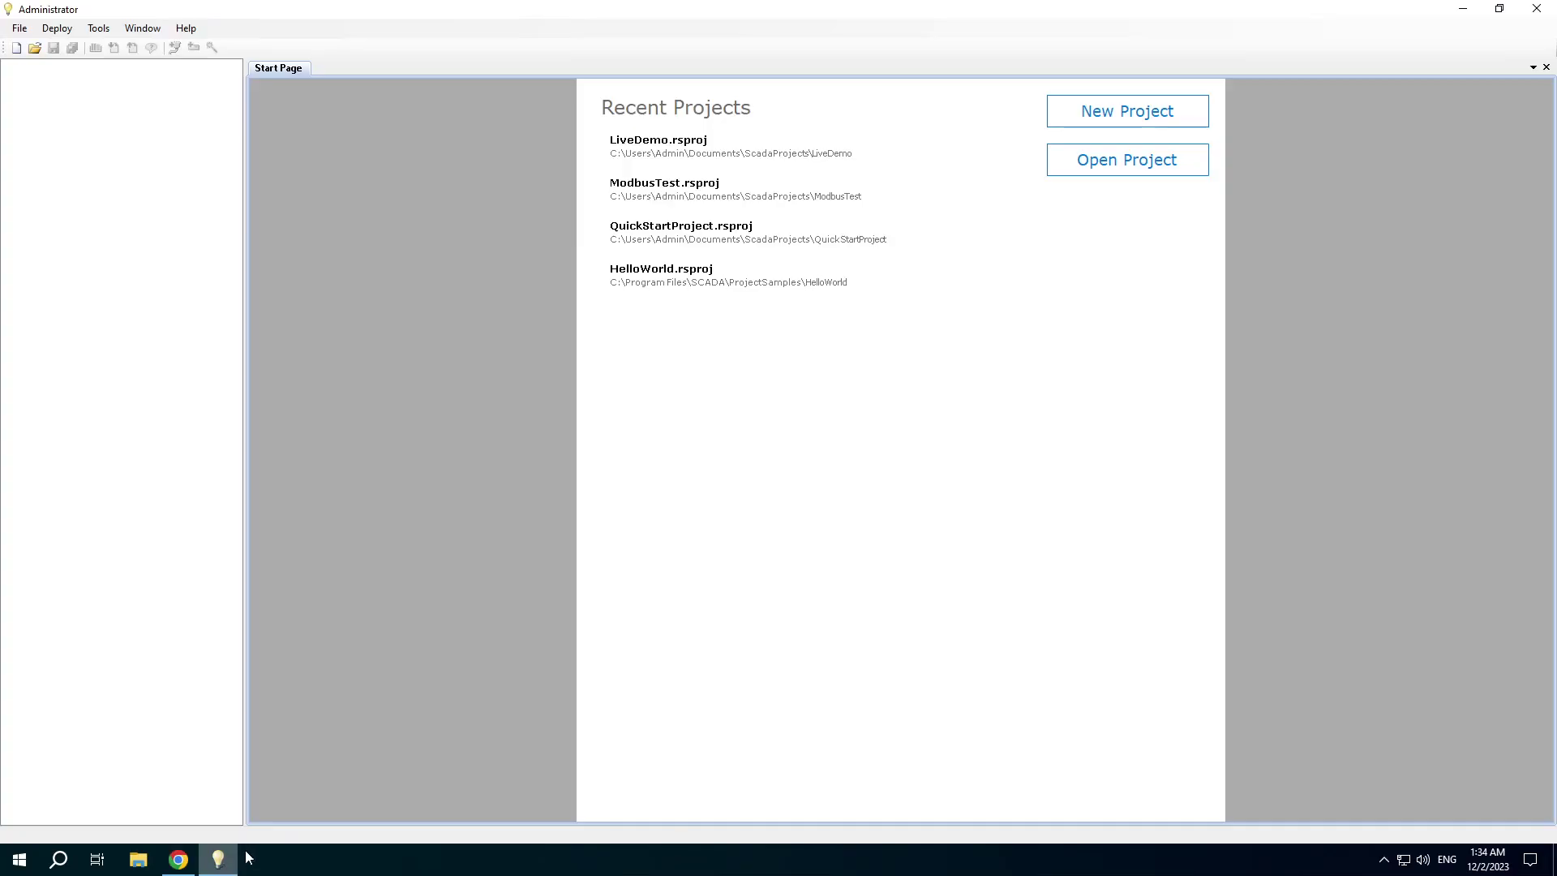
{"action": "left_click", "coordinate": [663, 155]}
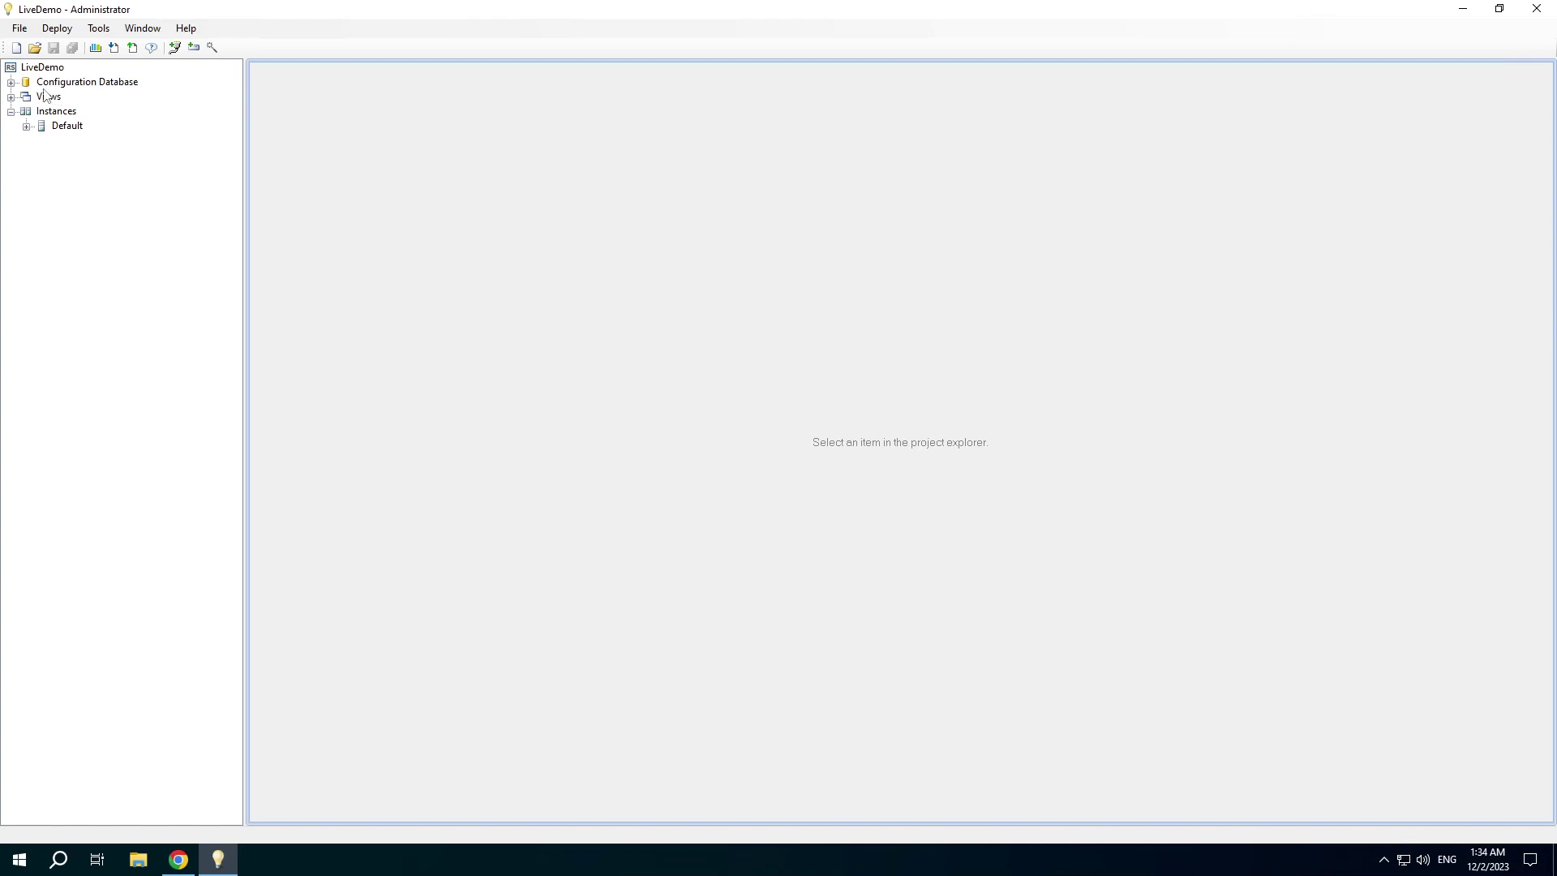
{"action": "left_click", "coordinate": [10, 83]}
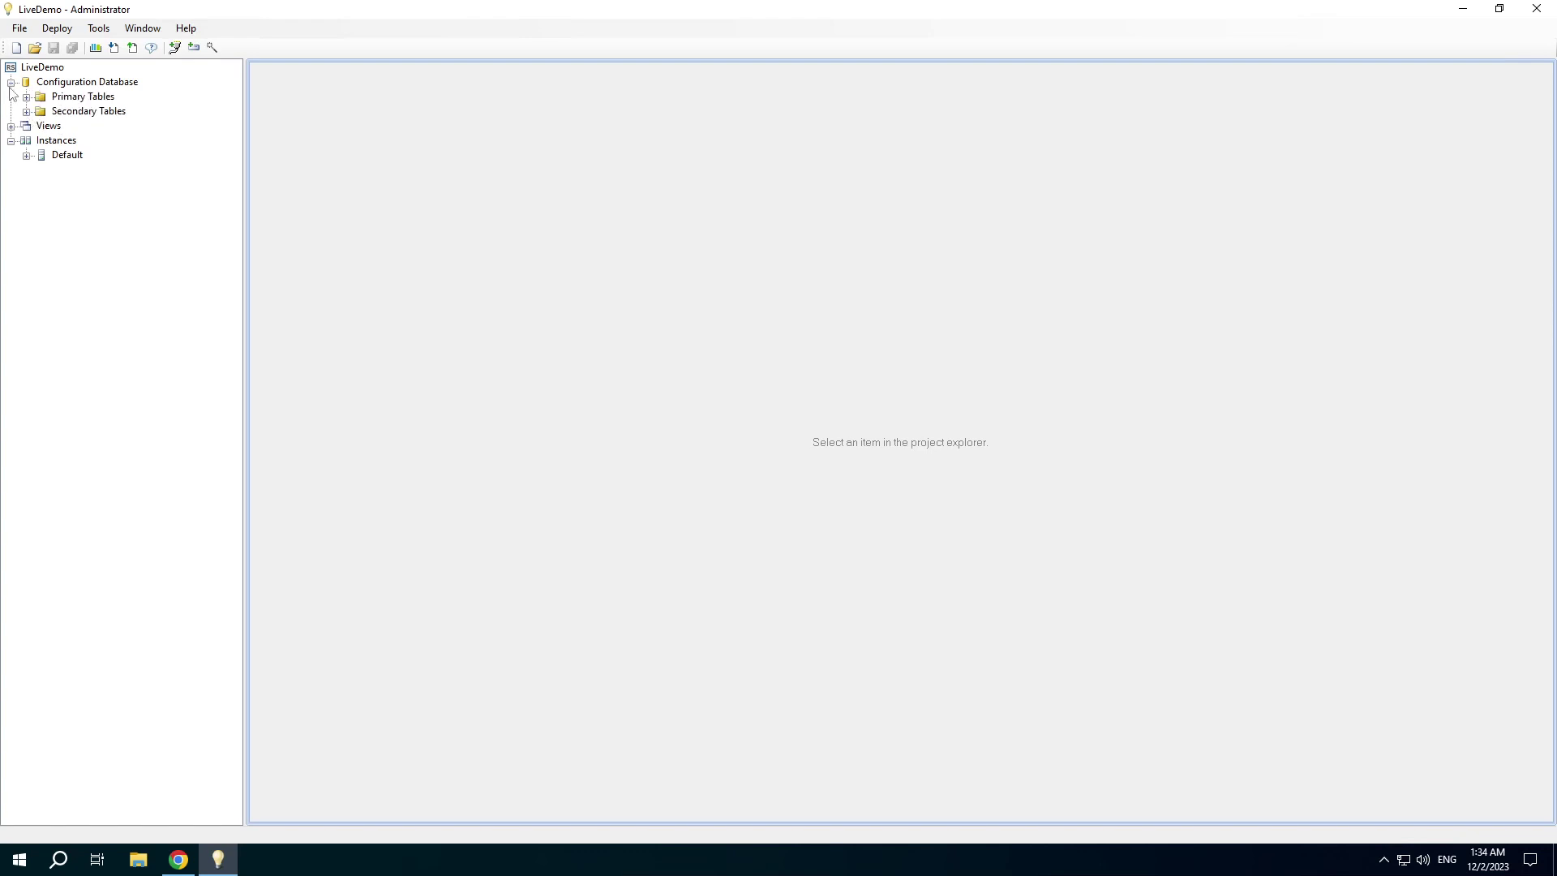
{"action": "left_click", "coordinate": [60, 84]}
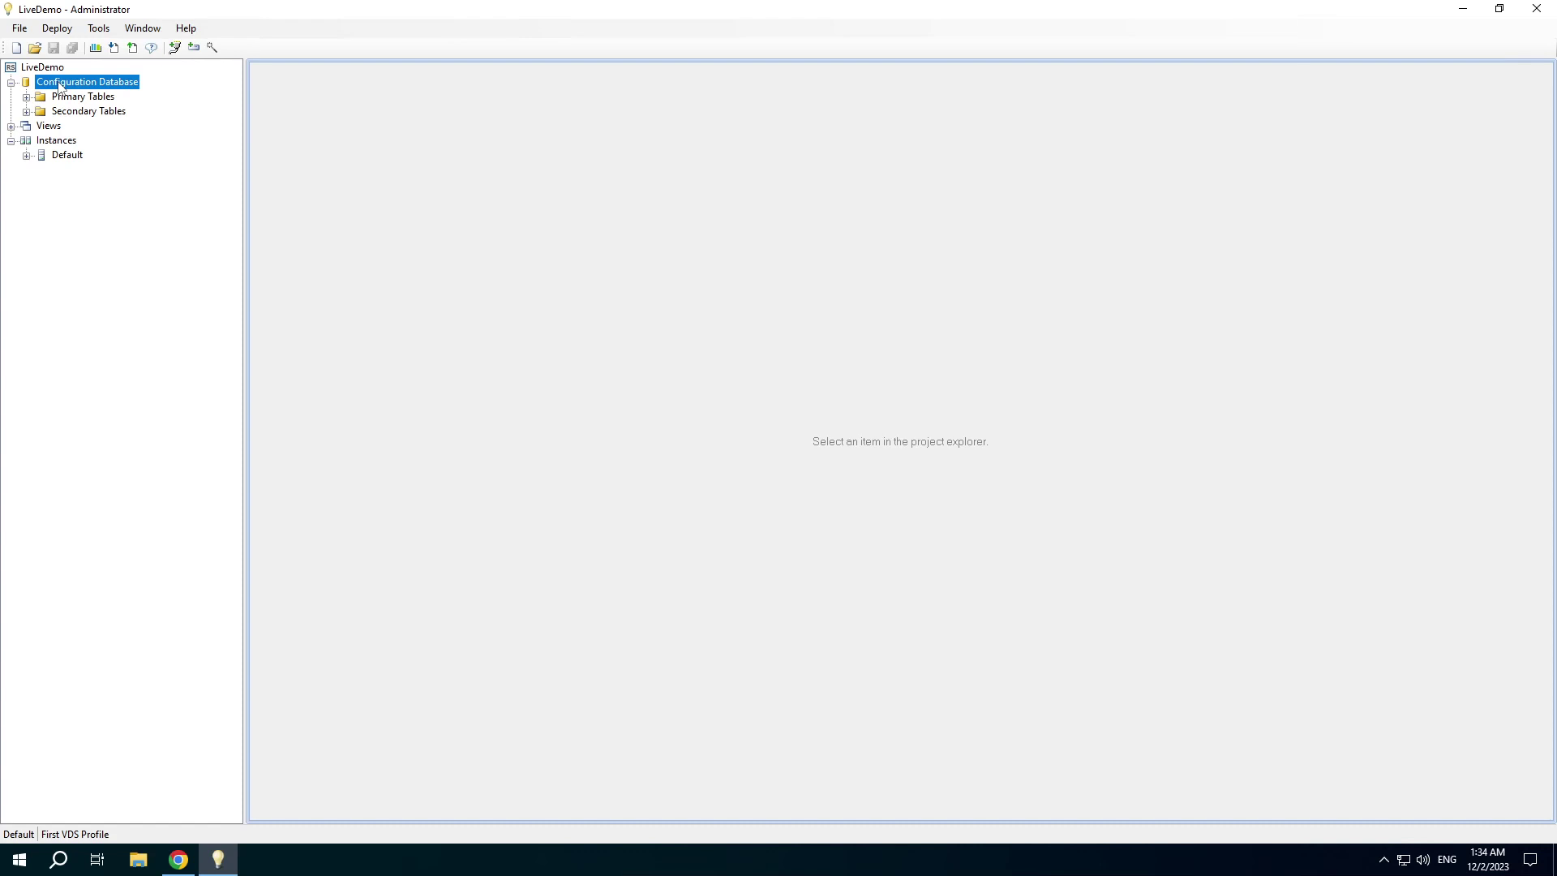
{"action": "left_click", "coordinate": [26, 97]}
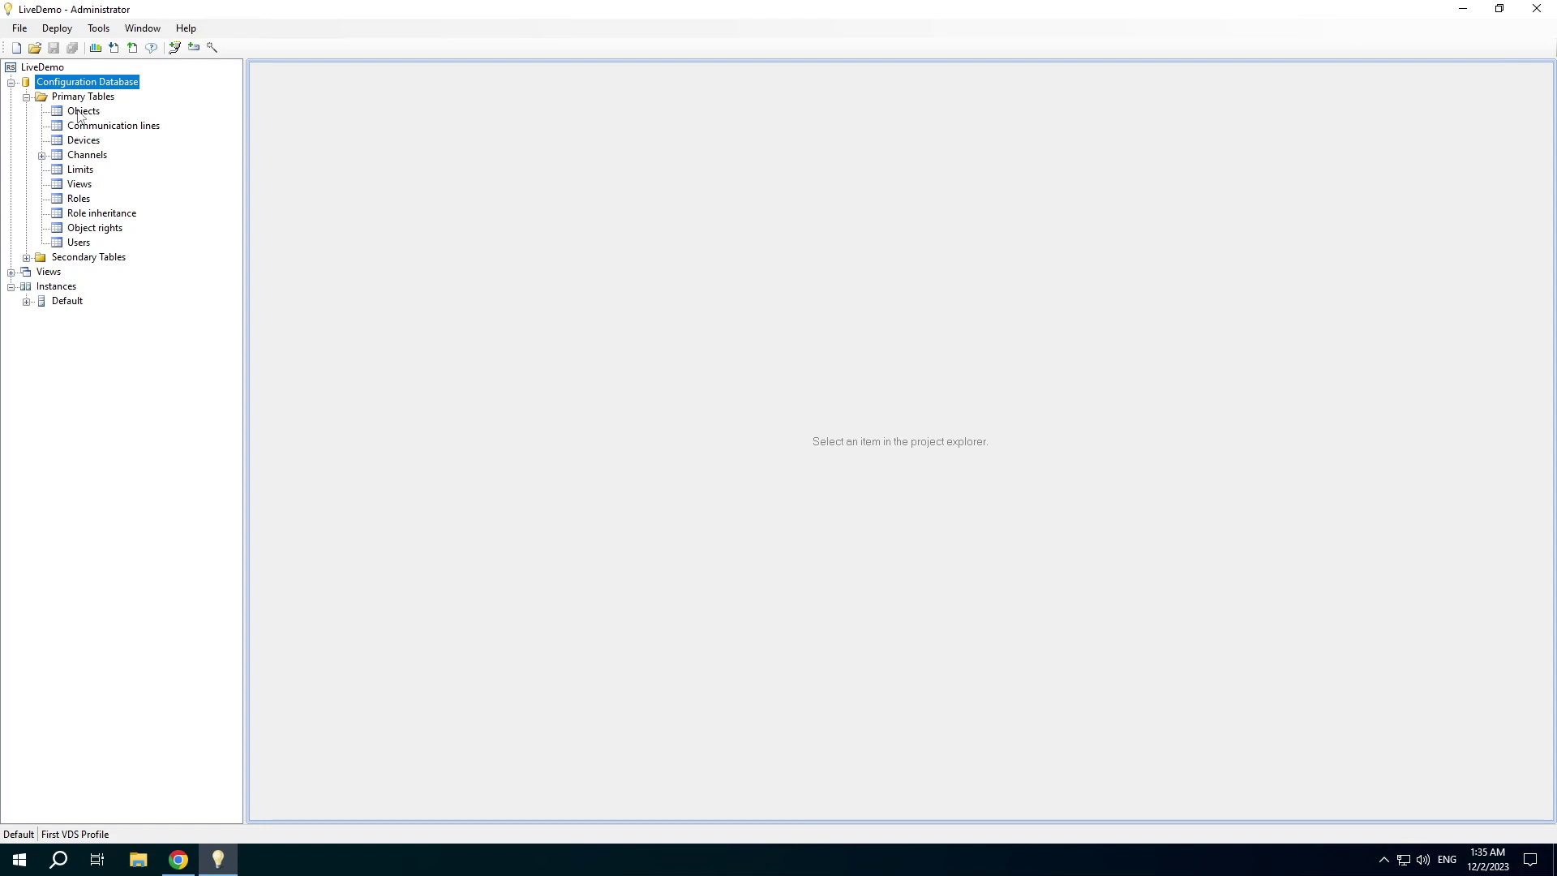
Step: Open the Objects, Communication lines and Devices tables under Primary Tables
{"action": "left_click", "coordinate": [80, 114]}
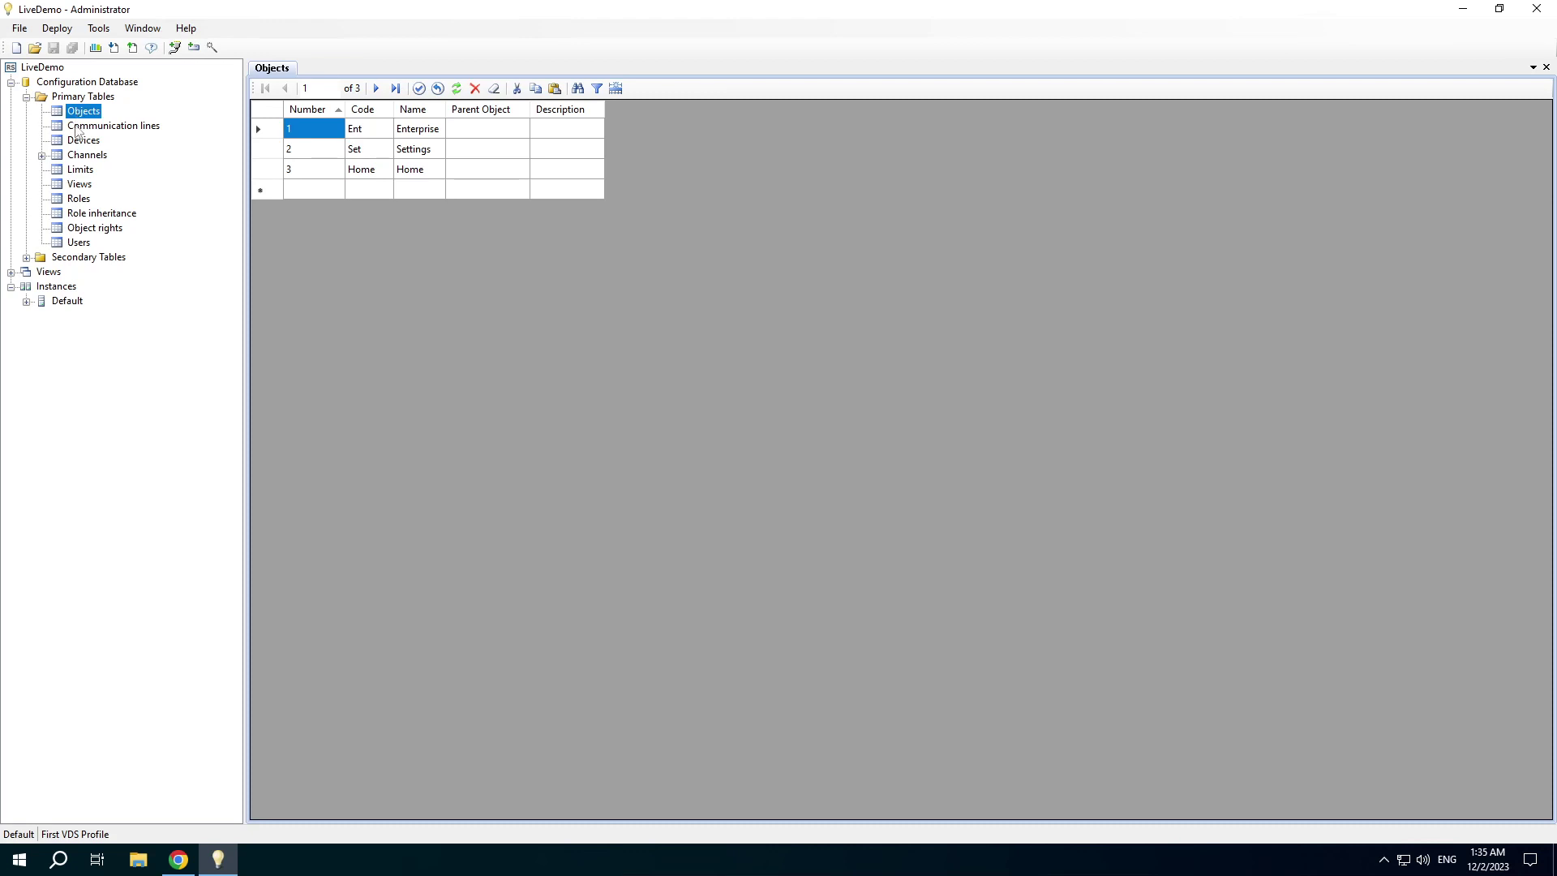
{"action": "left_click", "coordinate": [77, 128]}
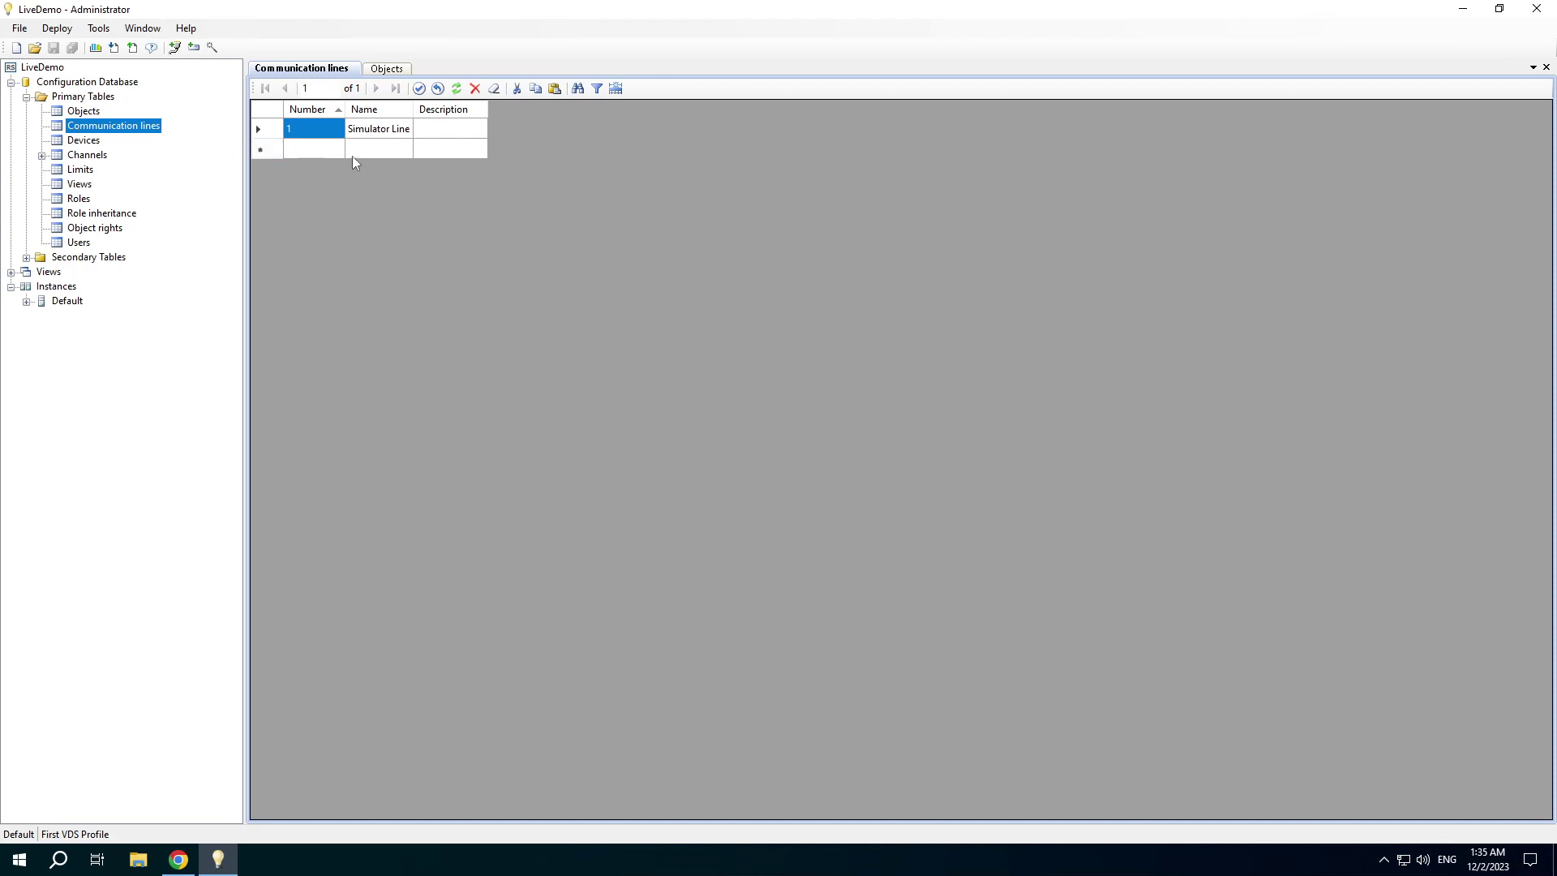
{"action": "left_click", "coordinate": [74, 143]}
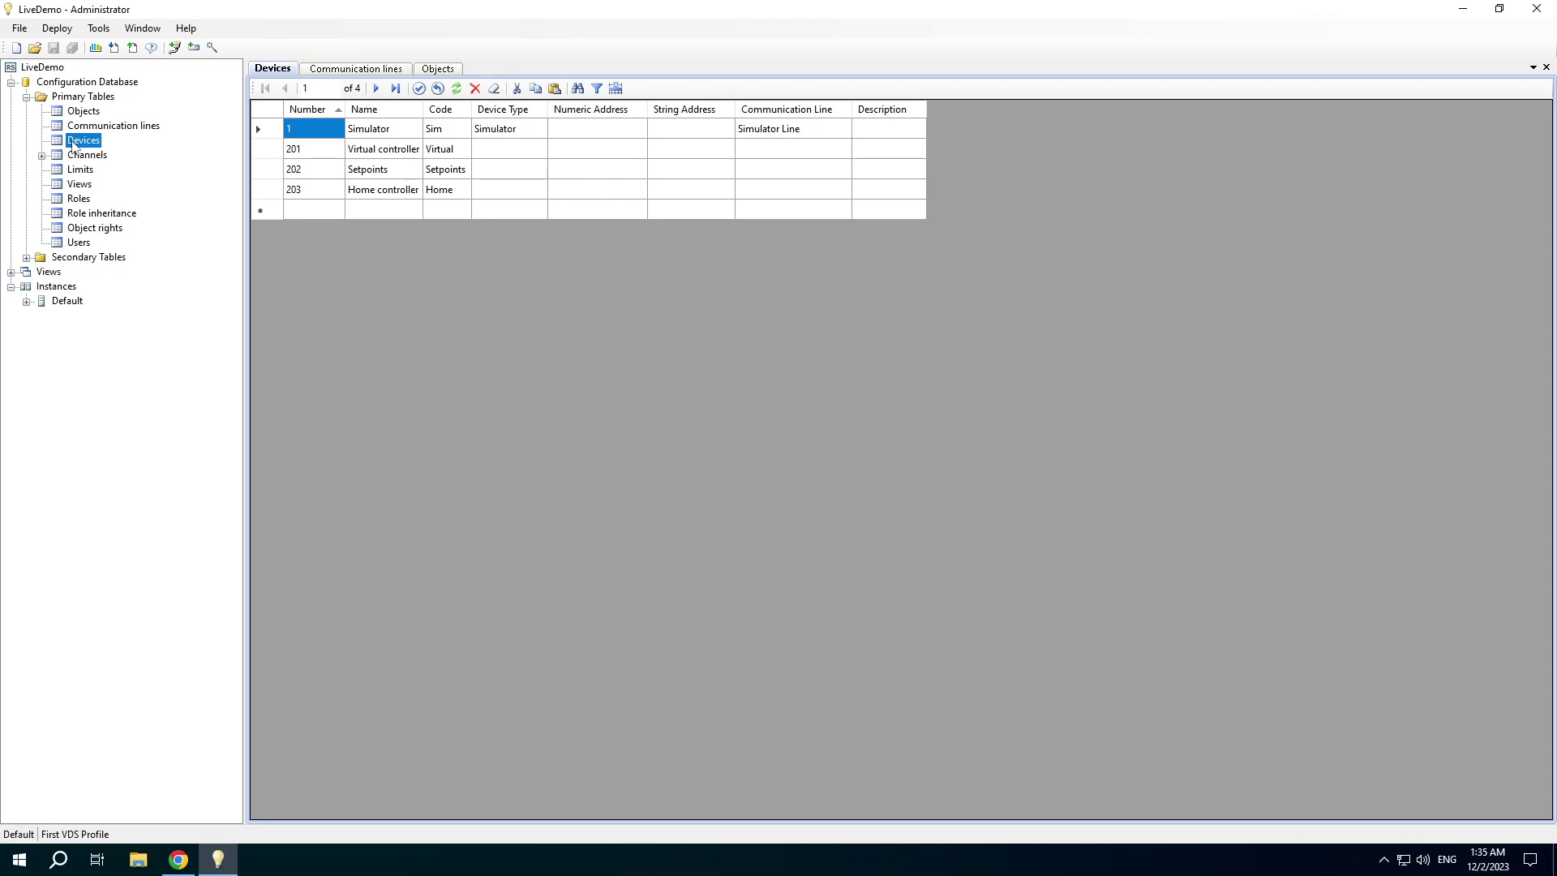
Step: Point out the Simulator and Setpoints devices, then open the Simulator device's channels 101–106
{"action": "left_click", "coordinate": [382, 137]}
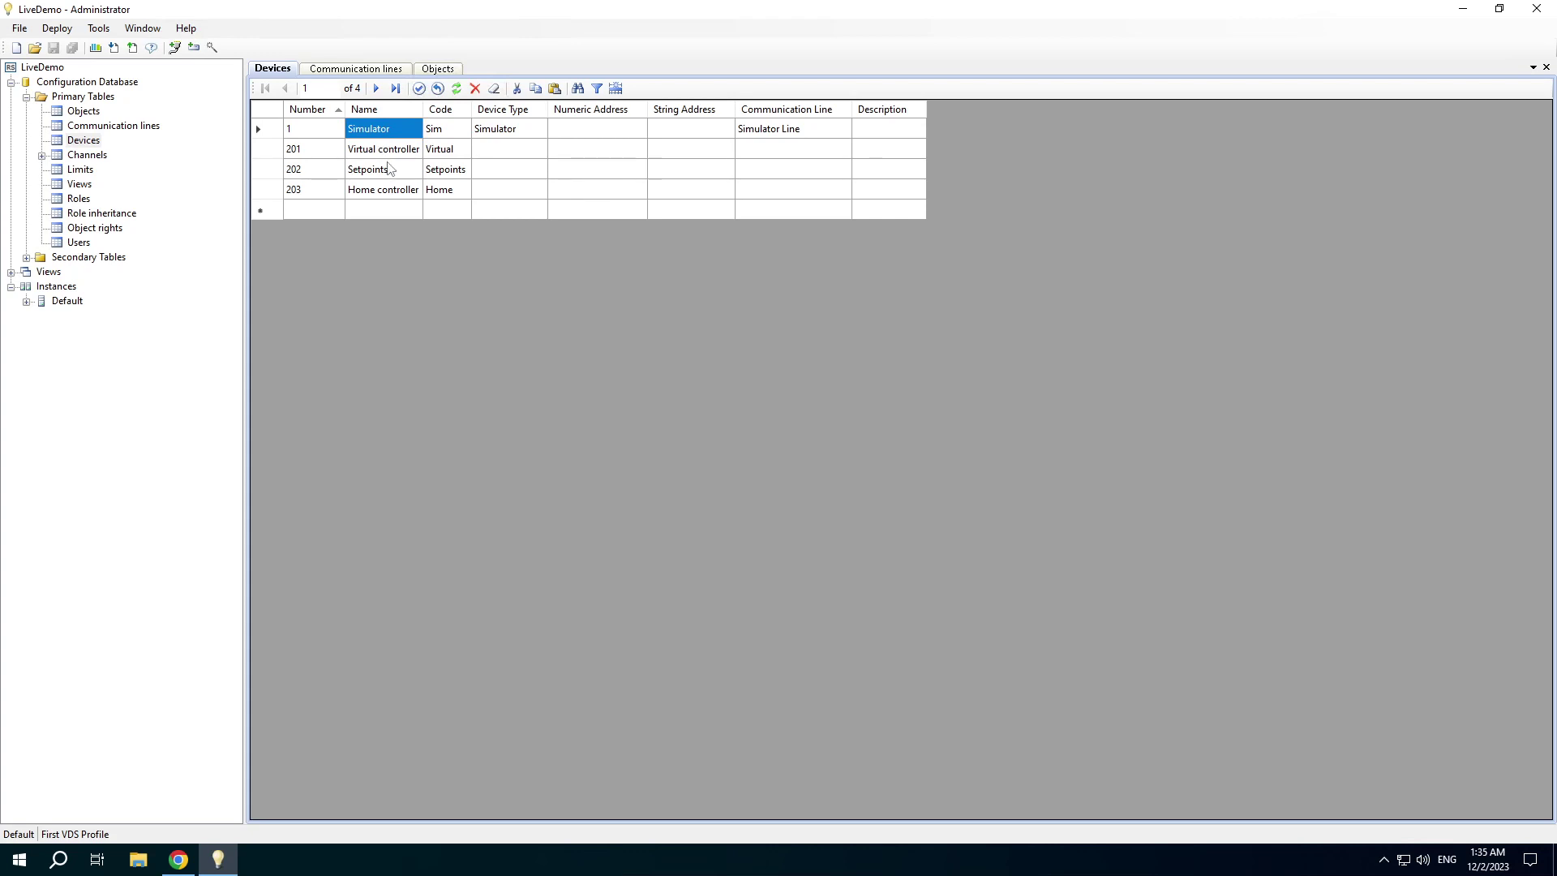
{"action": "left_click", "coordinate": [386, 172]}
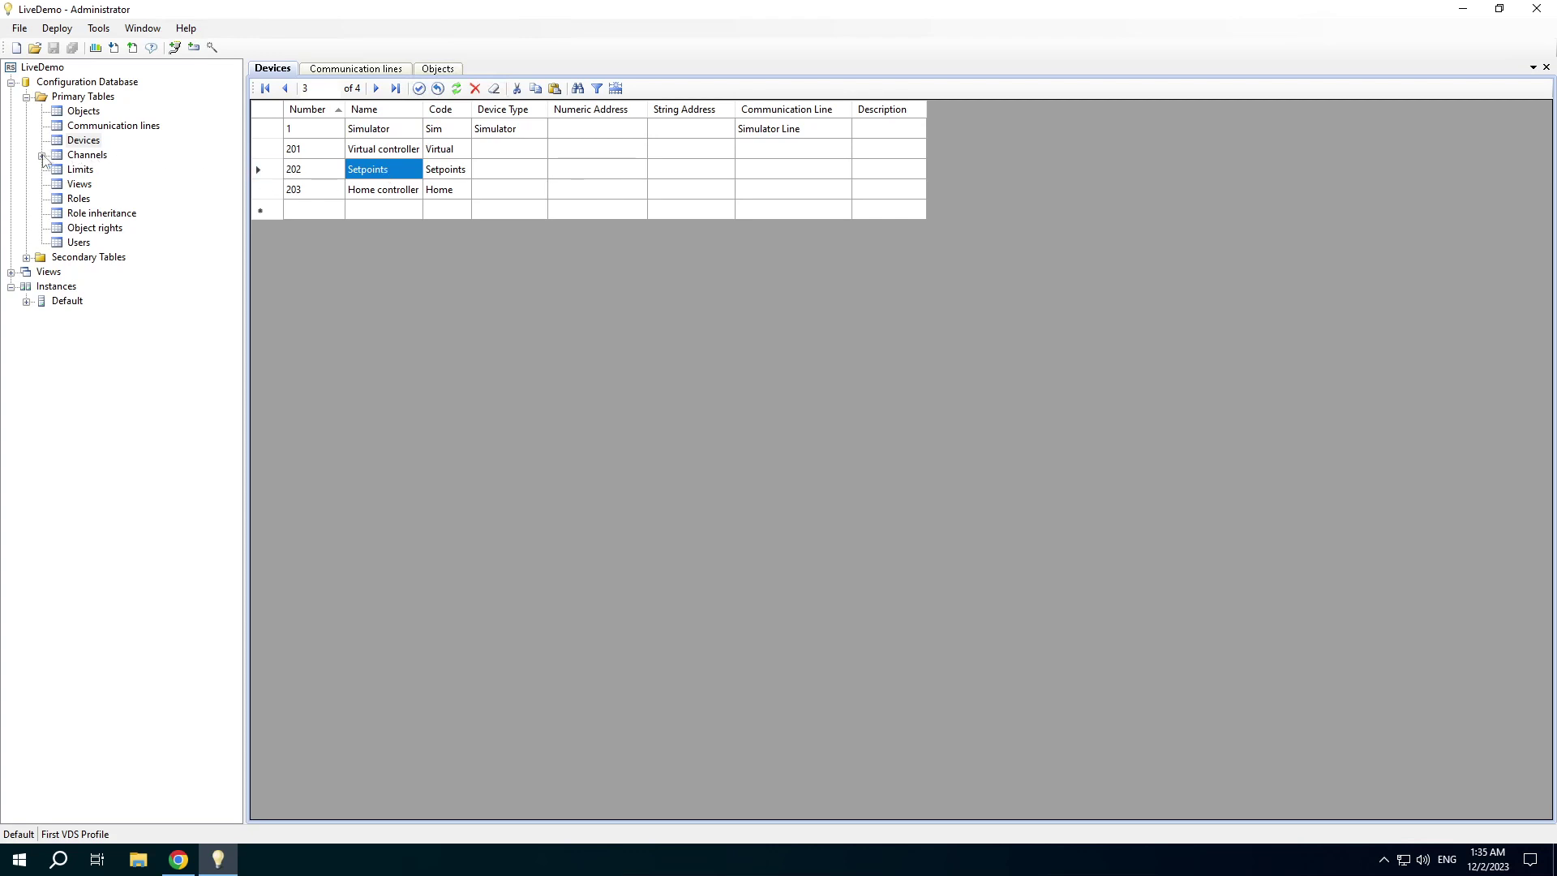
{"action": "left_click", "coordinate": [41, 155]}
{"action": "double_click", "coordinate": [113, 169]}
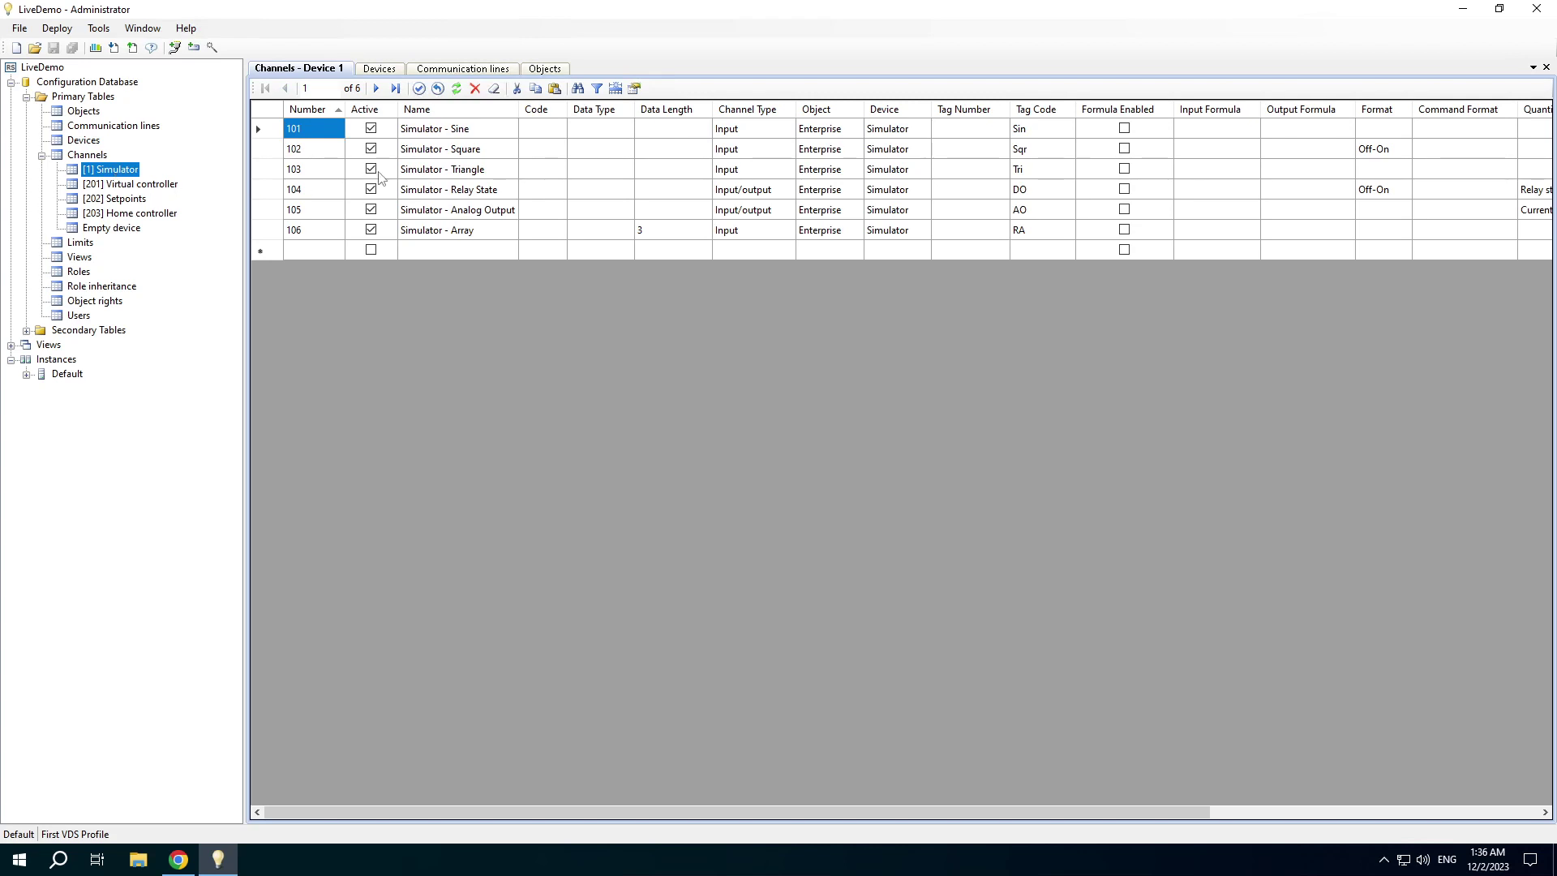
Step: Browse channel 101's property tabs without changes, then open the Limits table
{"action": "left_click", "coordinate": [433, 138]}
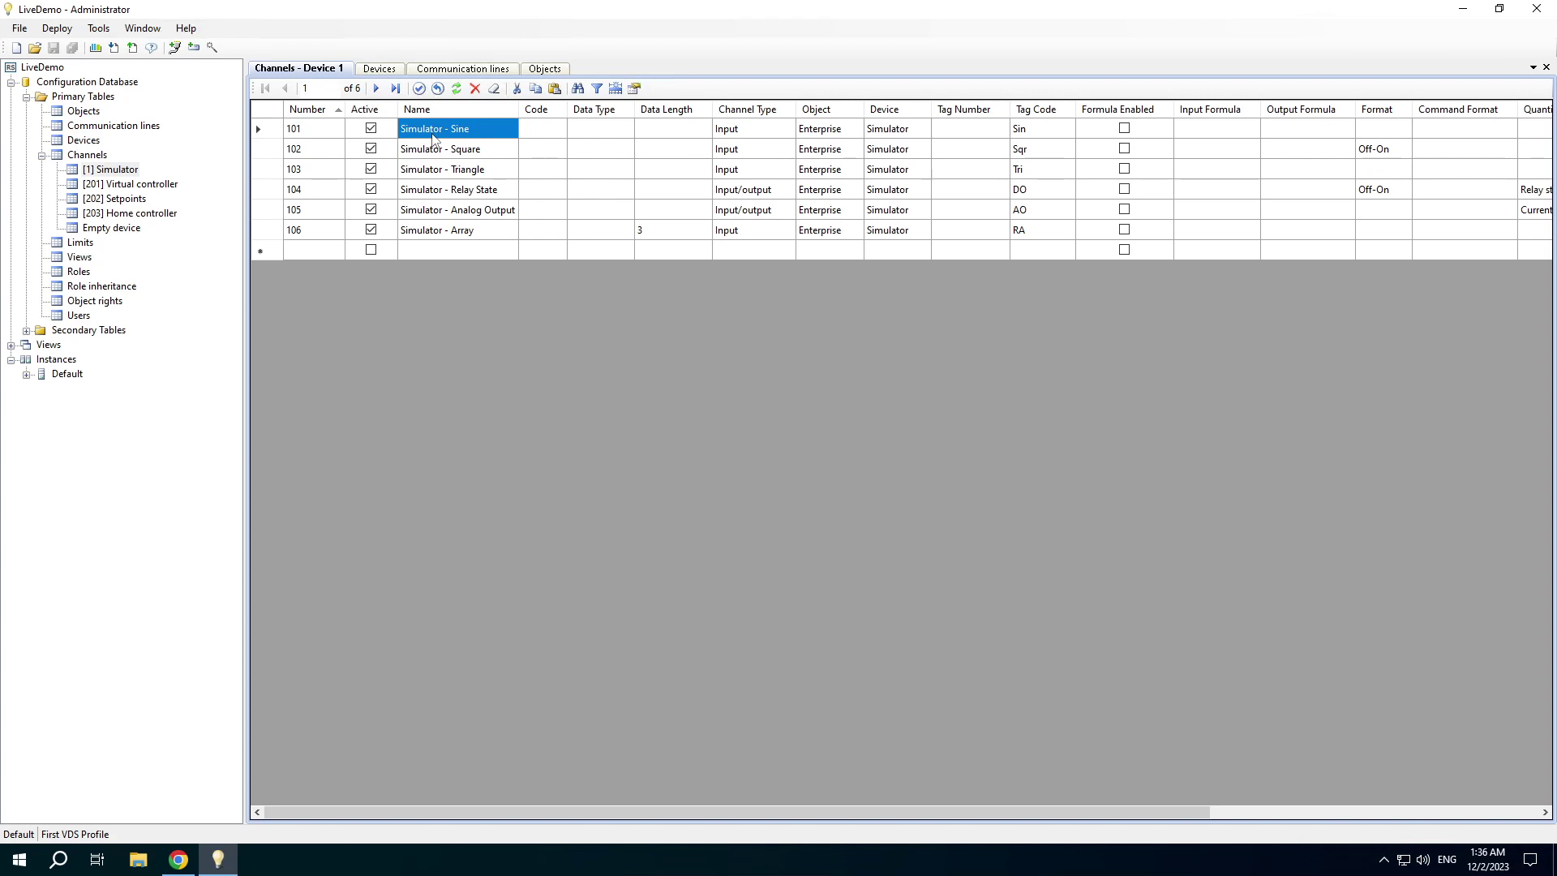
{"action": "left_click_drag", "start_coordinate": [581, 812], "coordinate": [486, 844]}
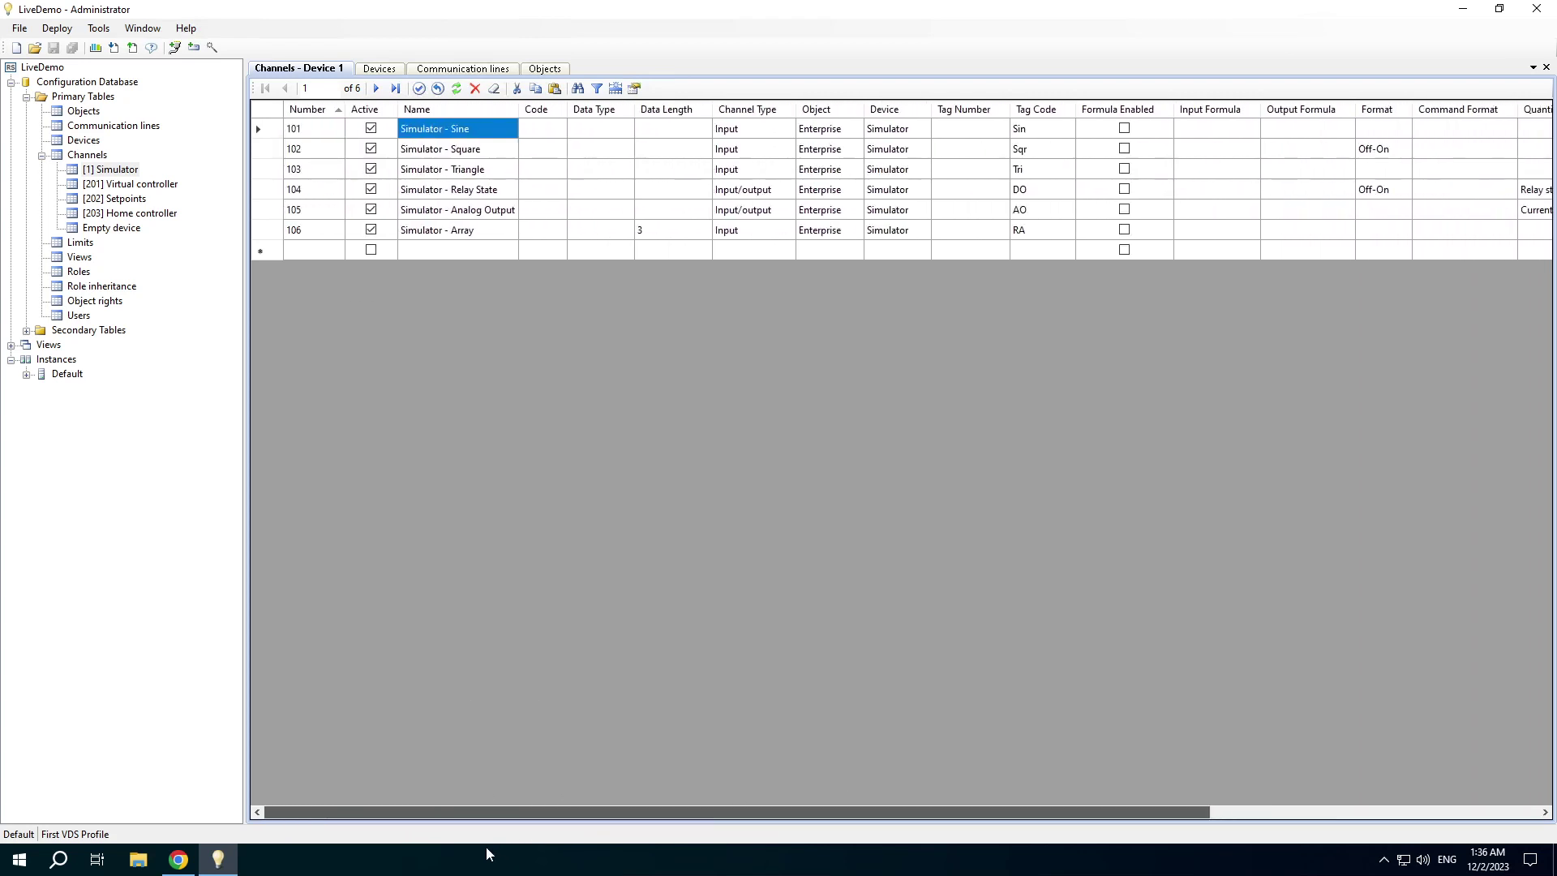
{"action": "left_click", "coordinate": [634, 87]}
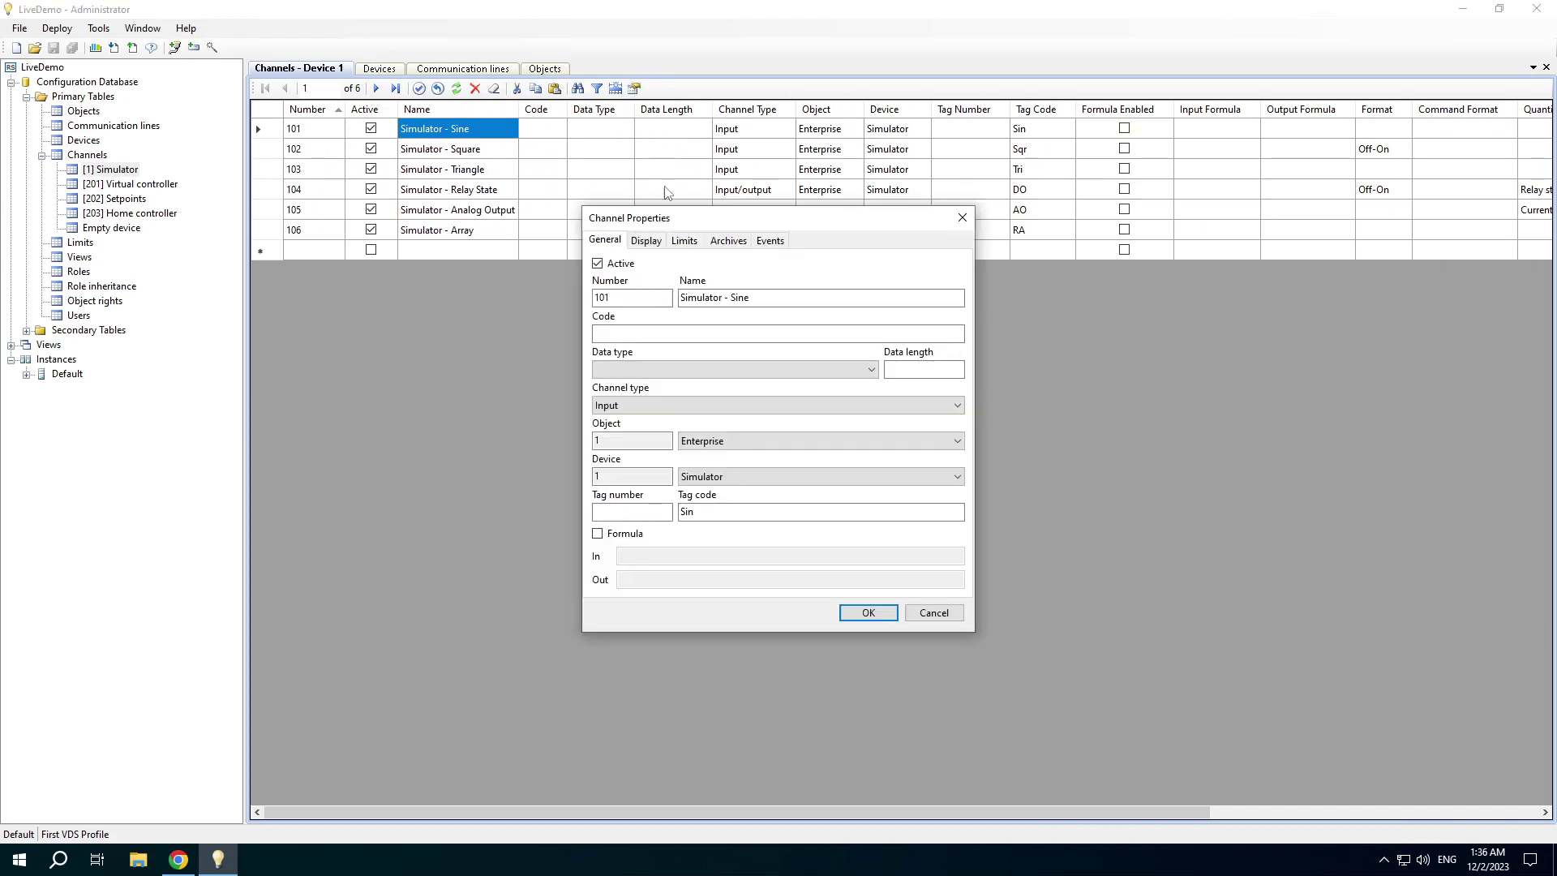
{"action": "left_click", "coordinate": [646, 243]}
{"action": "left_click", "coordinate": [684, 242]}
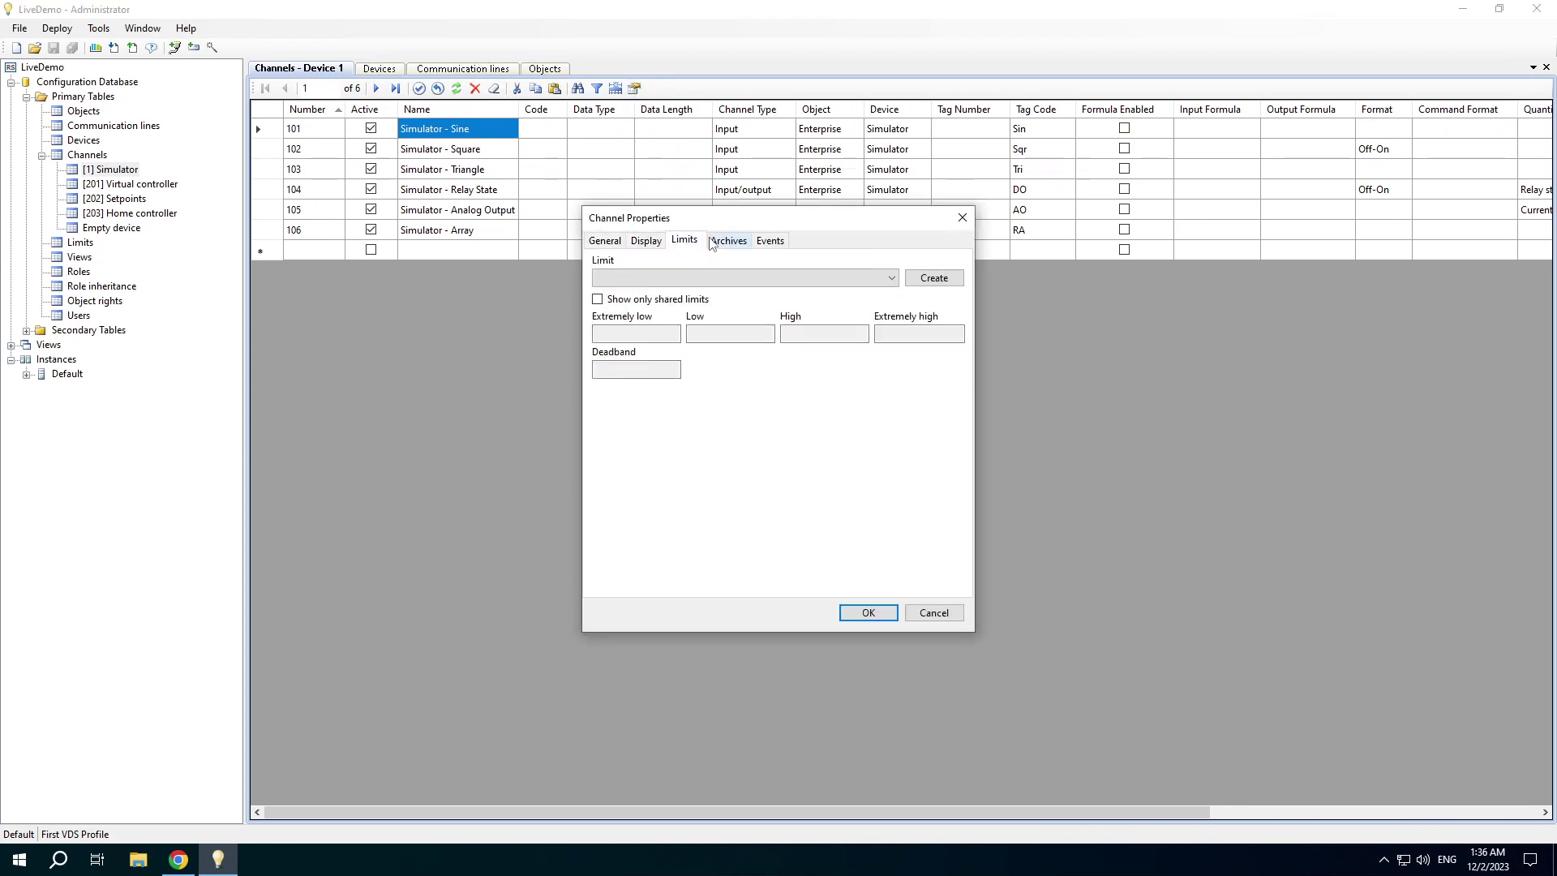
{"action": "left_click", "coordinate": [739, 243]}
{"action": "left_click", "coordinate": [772, 243]}
{"action": "left_click", "coordinate": [605, 241]}
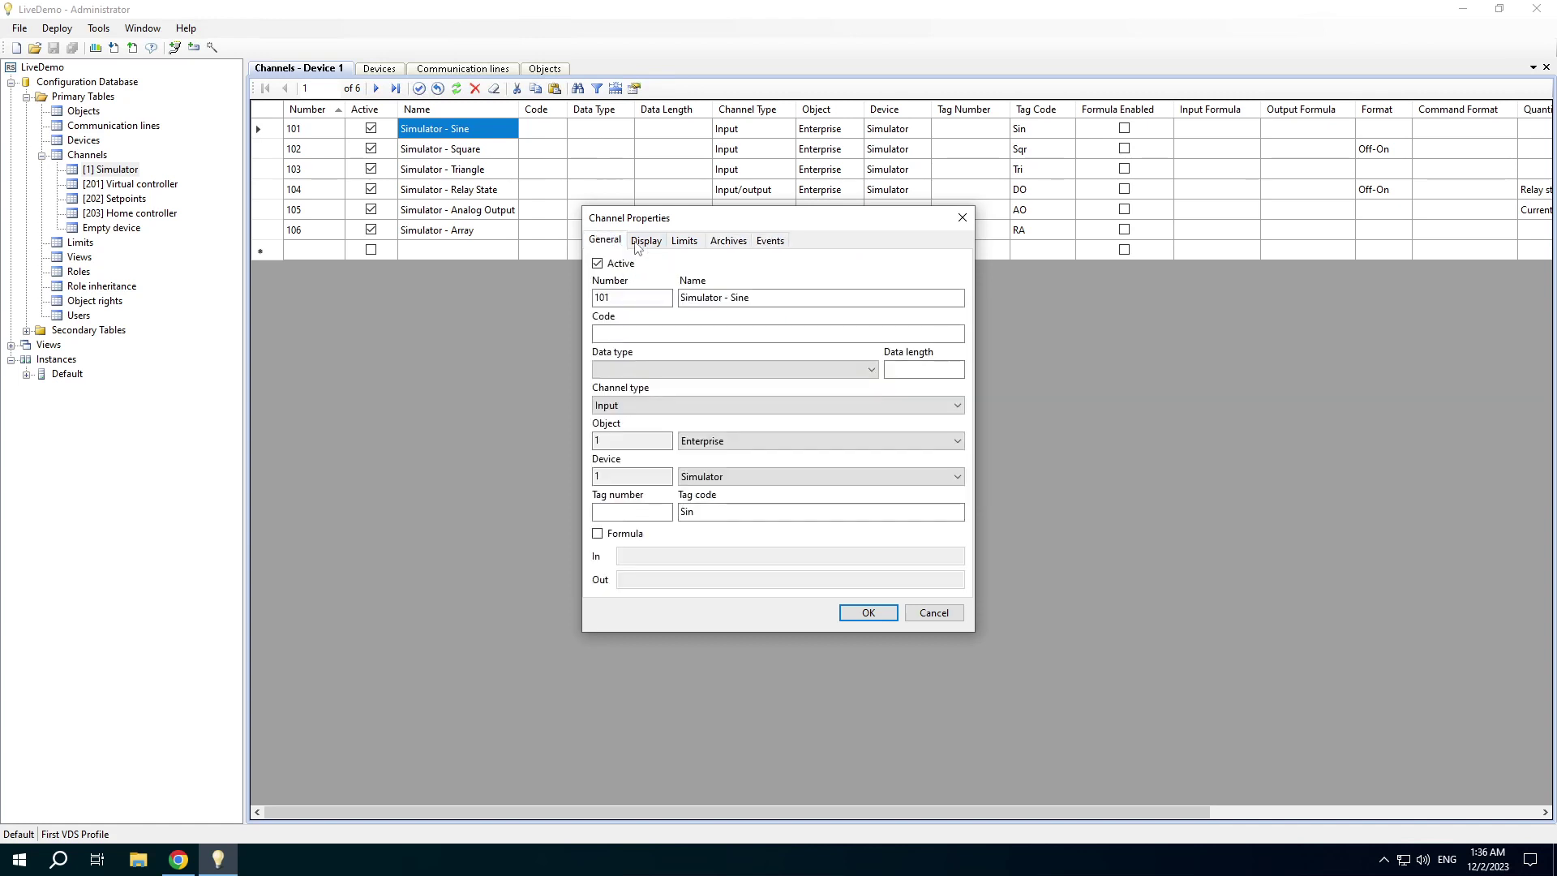
{"action": "left_click", "coordinate": [943, 615]}
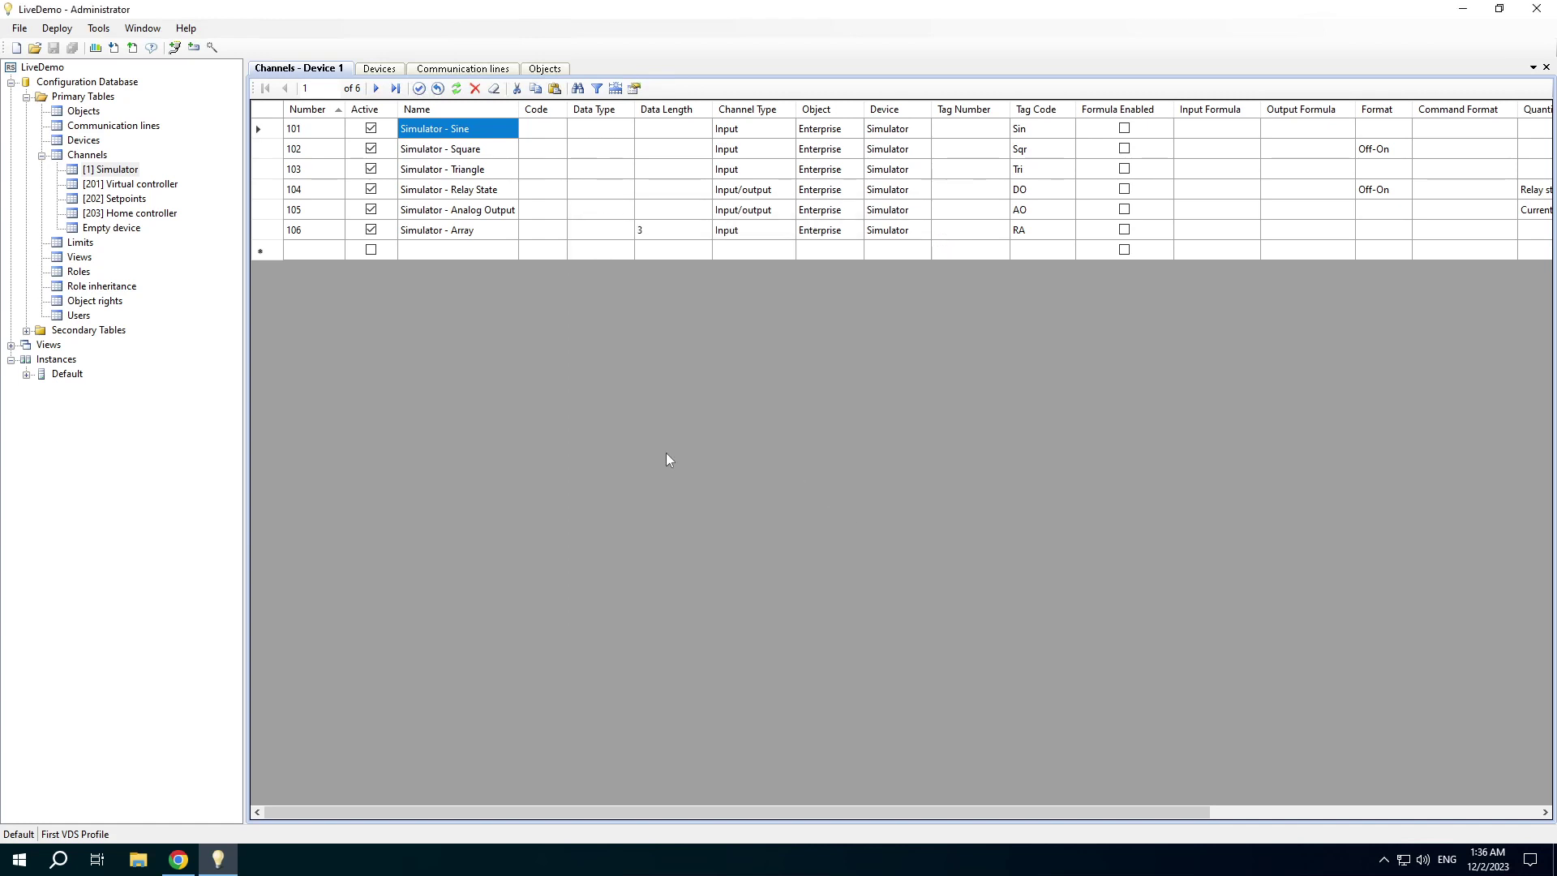
{"action": "left_click", "coordinate": [82, 243]}
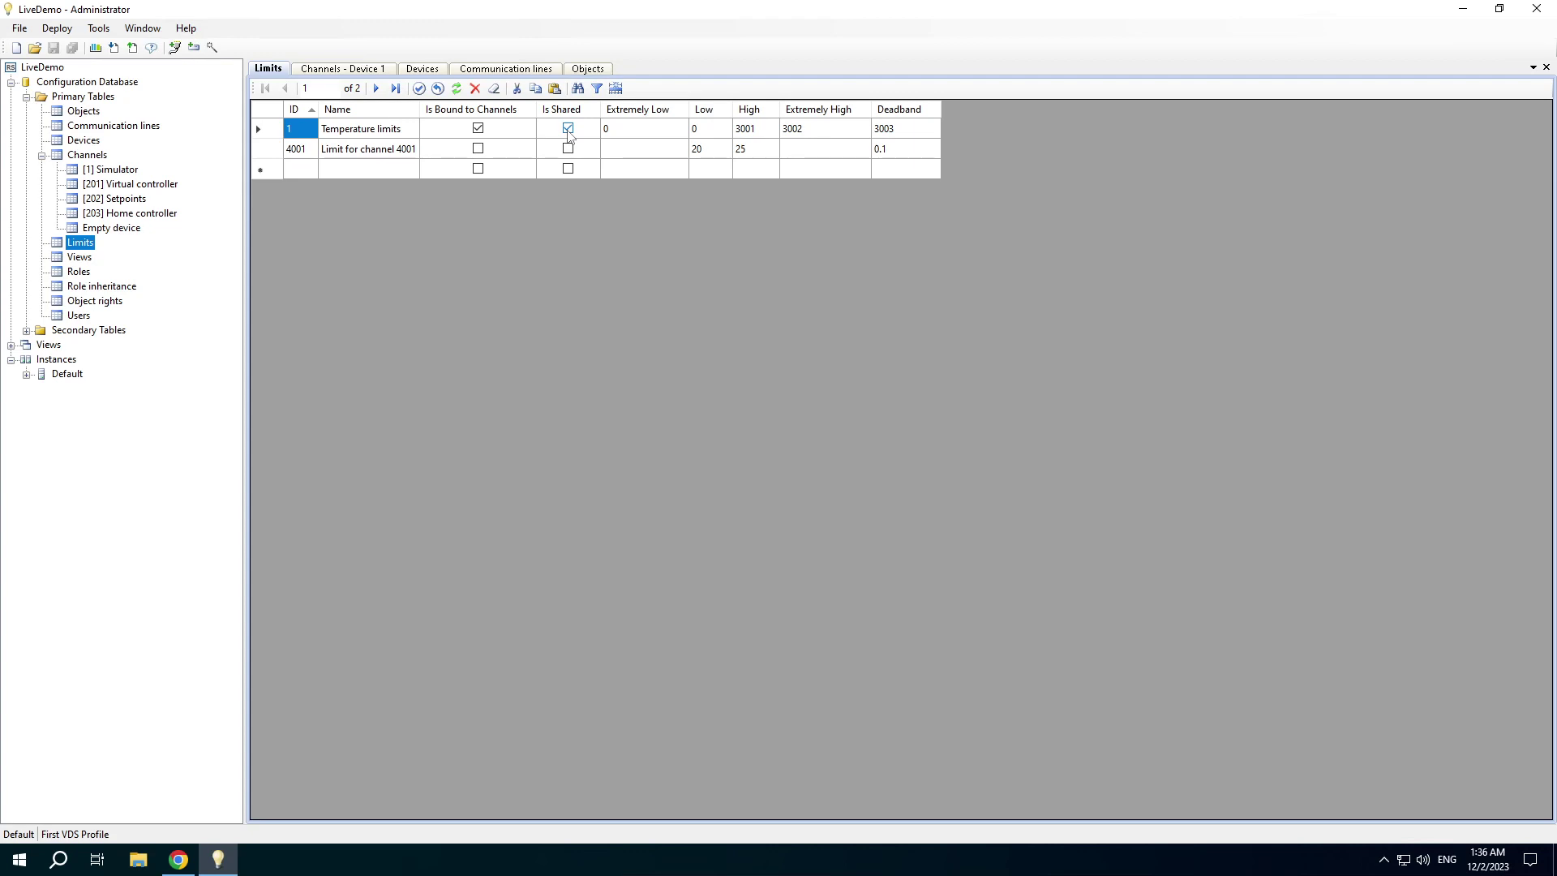
Step: Note the Temperature limits High value 3001, then open the Views table of eight views
{"action": "left_click", "coordinate": [754, 135]}
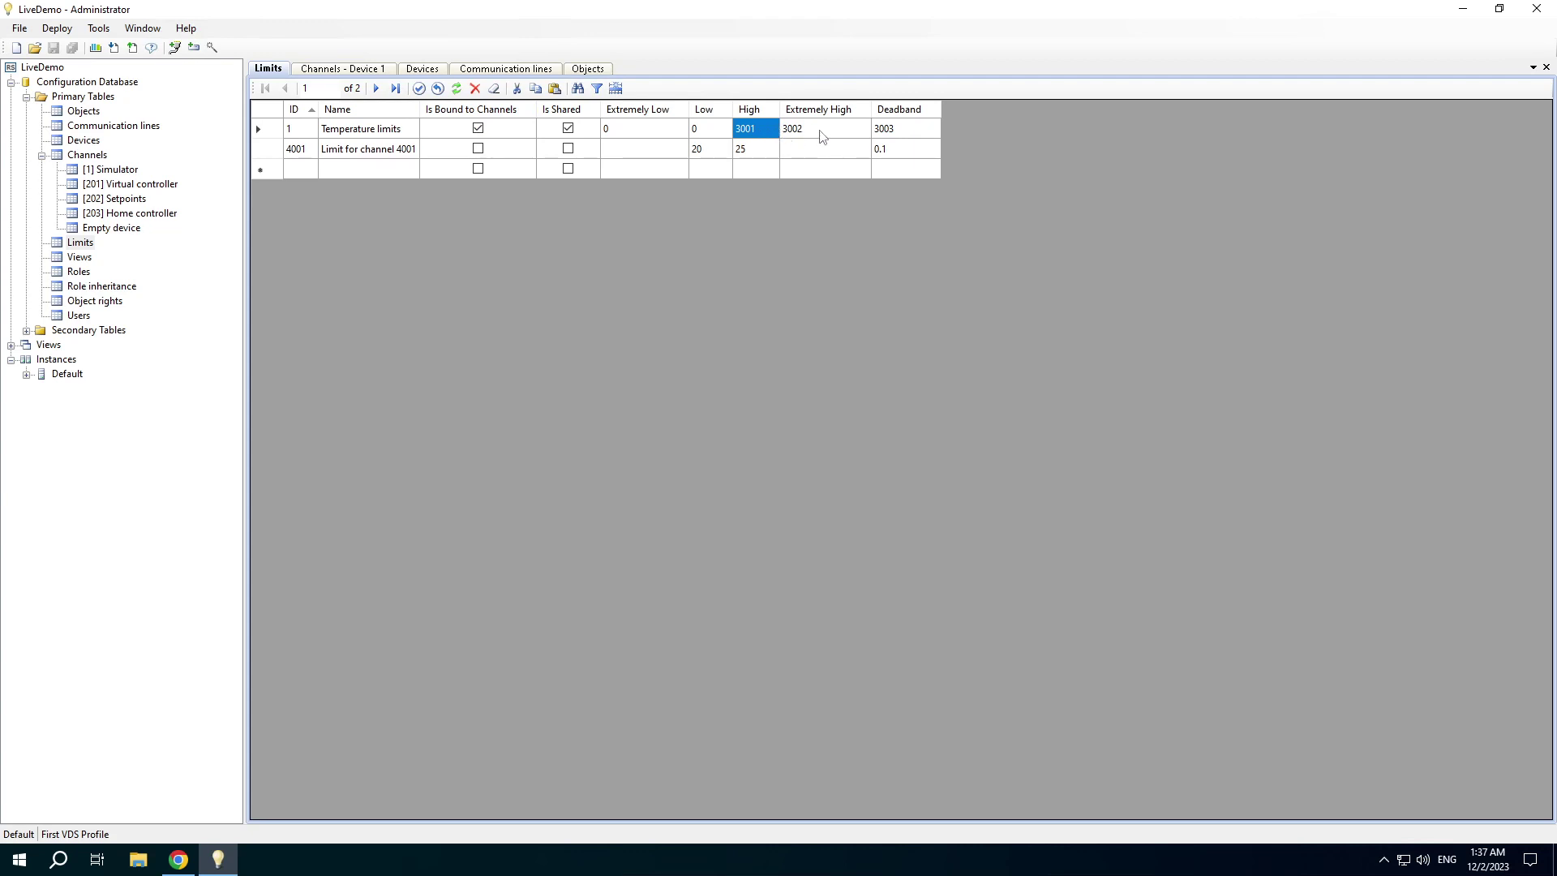
{"action": "left_click", "coordinate": [79, 258]}
{"action": "double_click", "coordinate": [80, 258]}
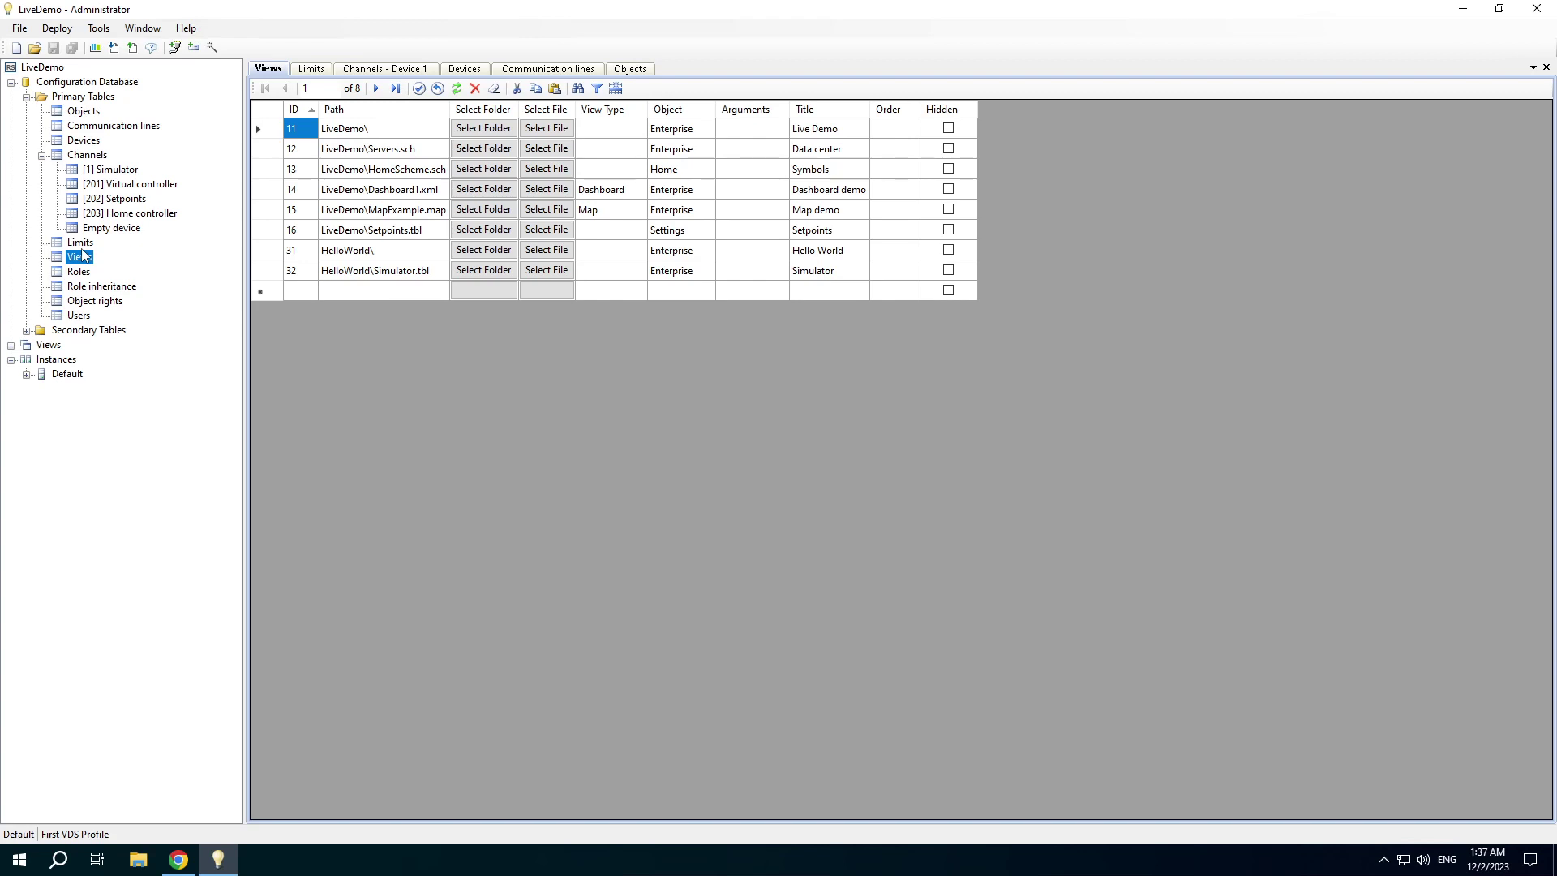
Step: Glance at the Hello World views in the web view, then open the seven-role Roles table
{"action": "left_click", "coordinate": [181, 866]}
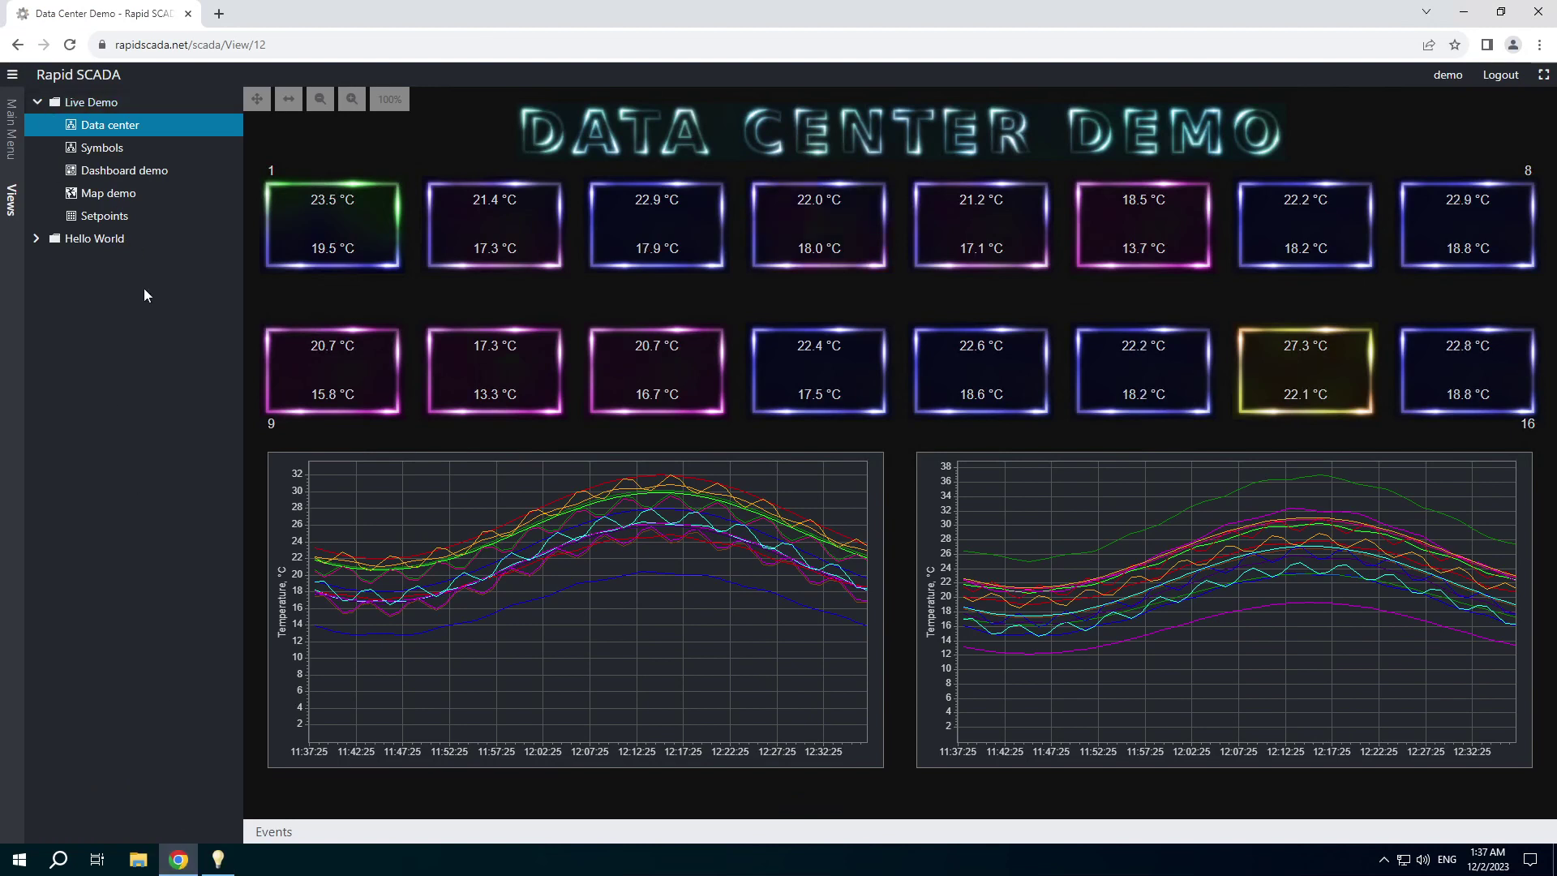
{"action": "left_click", "coordinate": [36, 238]}
{"action": "key", "text": "alt+Tab"}
{"action": "double_click", "coordinate": [78, 272]}
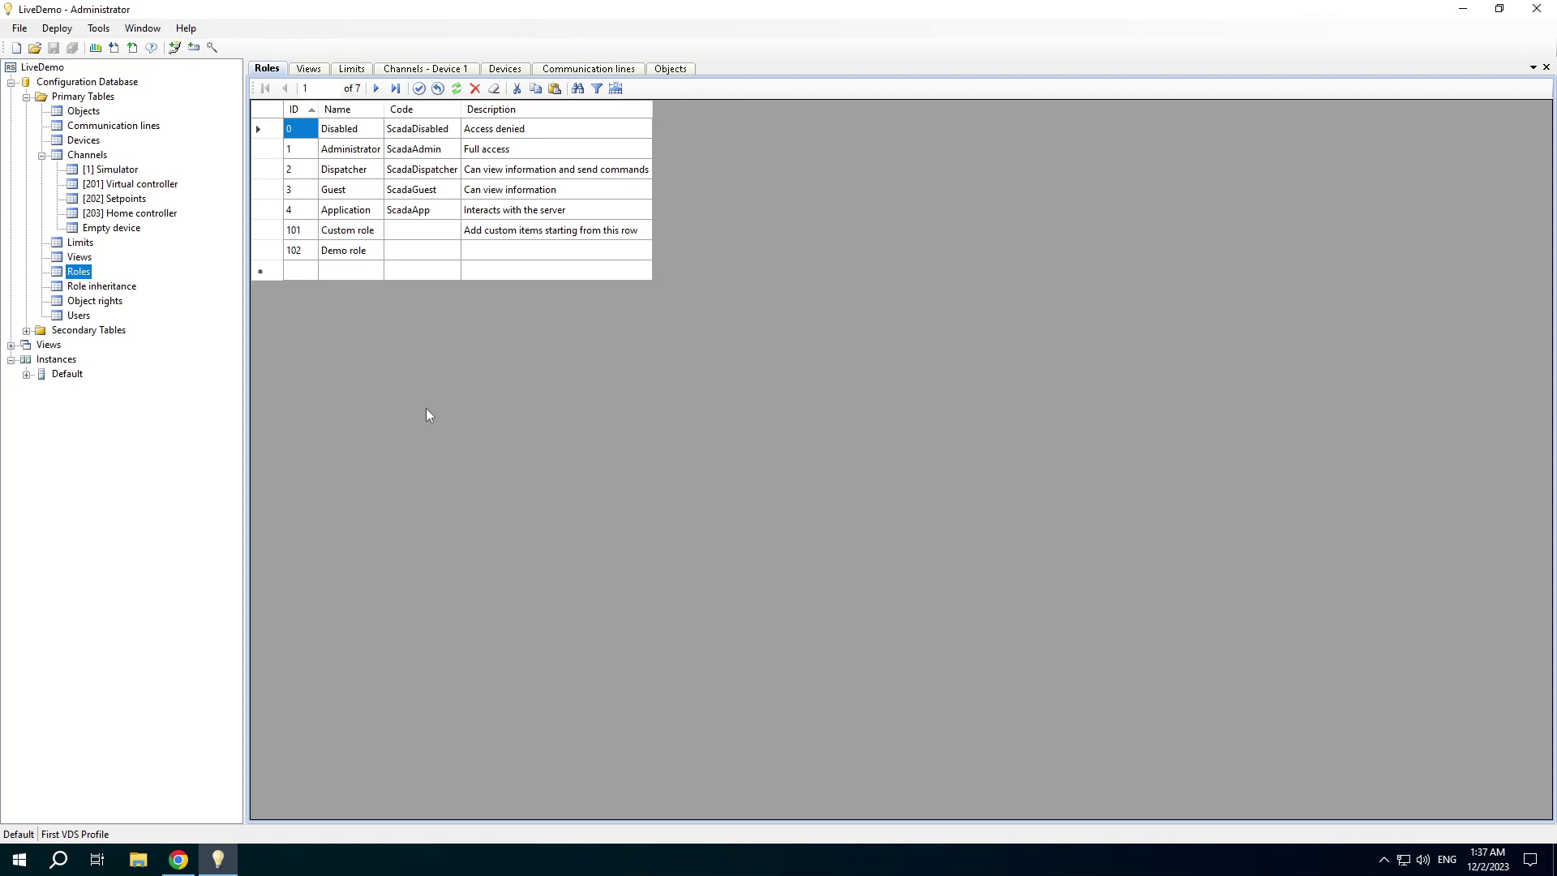
Step: Point out the Demo role, then open the Role inheritance and Object rights tables
{"action": "left_click", "coordinate": [347, 253]}
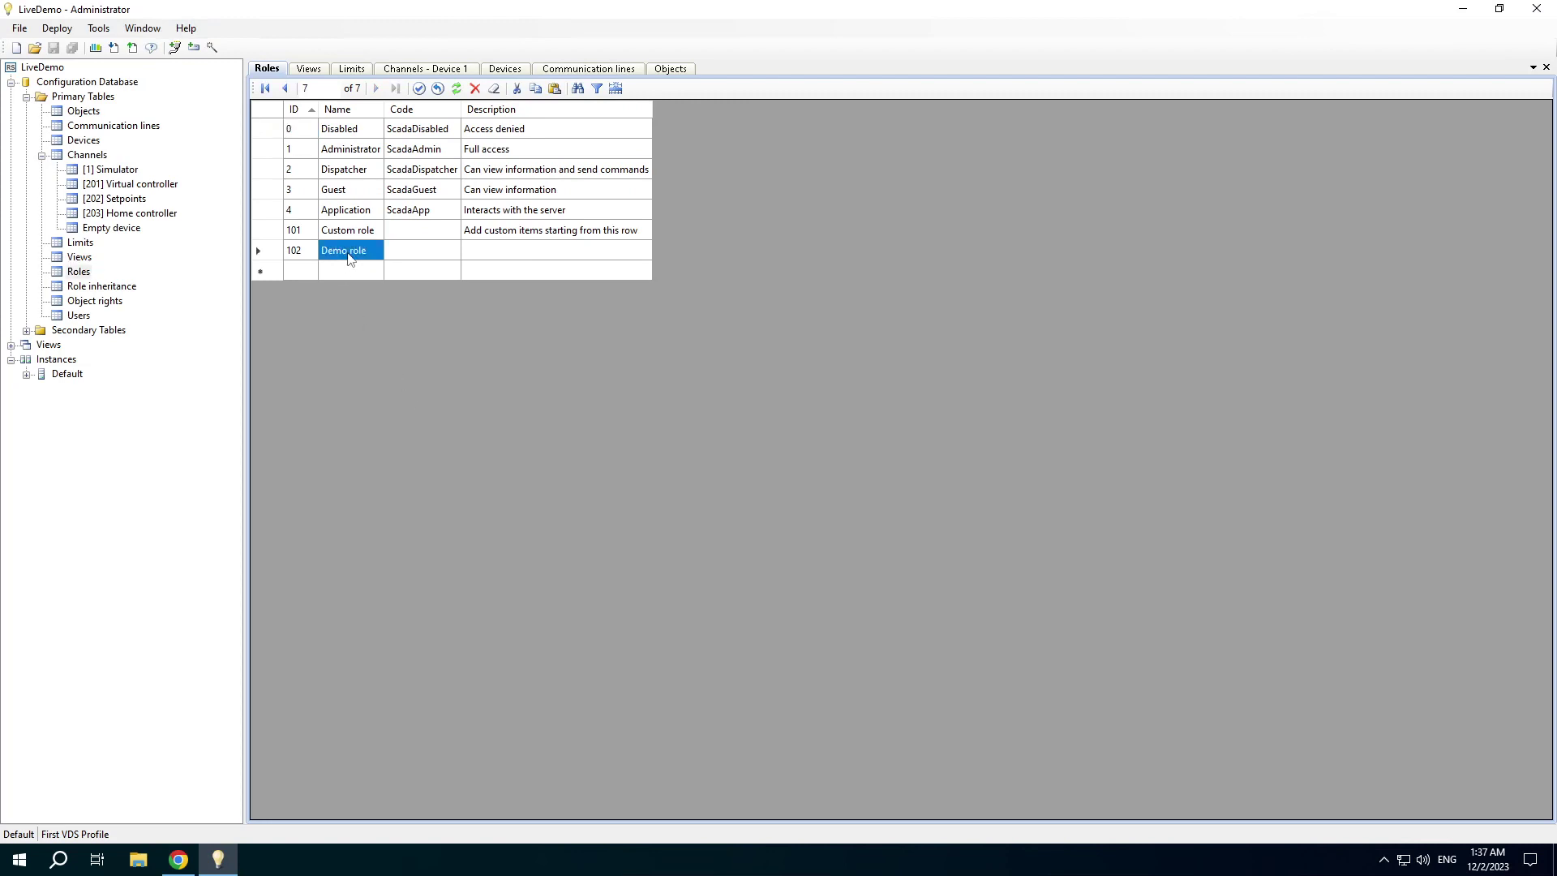
{"action": "left_click", "coordinate": [101, 285]}
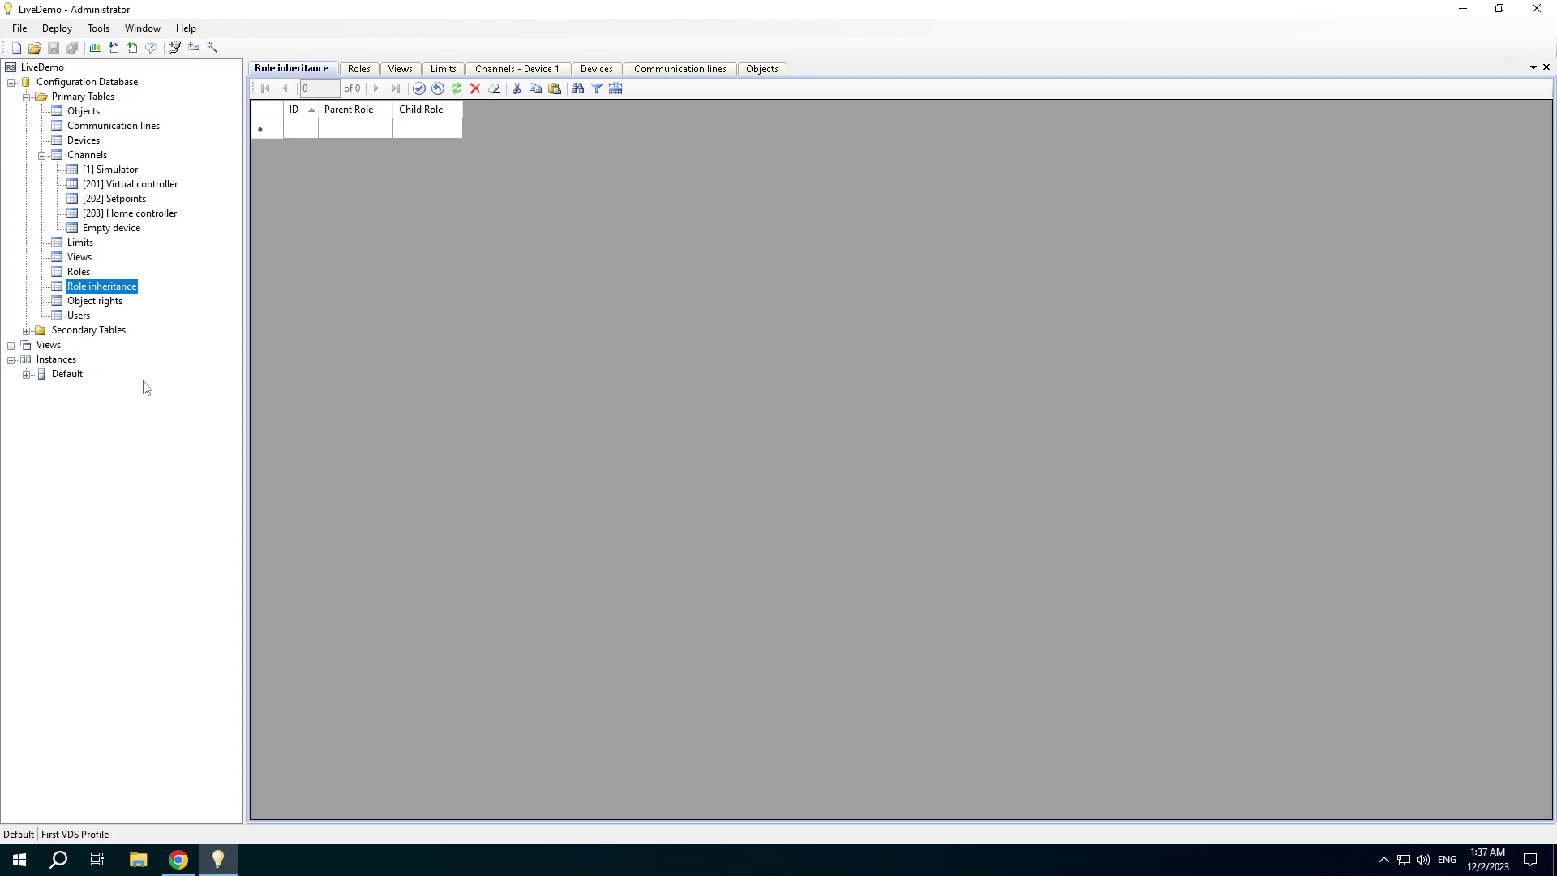
{"action": "left_click", "coordinate": [76, 303]}
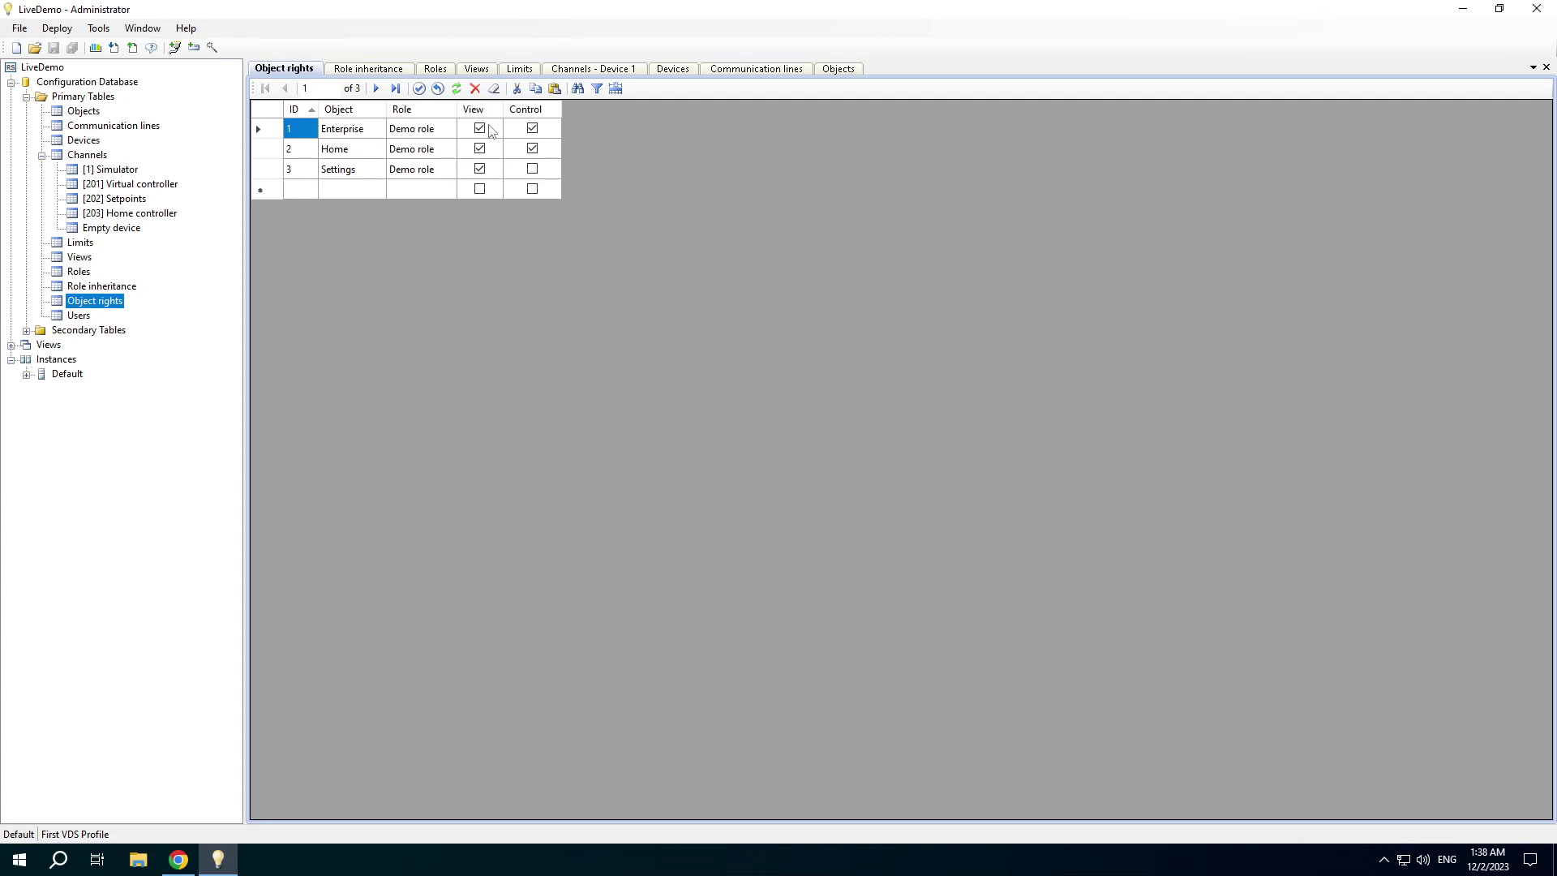
Step: Open the Users table and view the demo user's Set Password dialog, cancelling without changes
{"action": "left_click", "coordinate": [71, 320]}
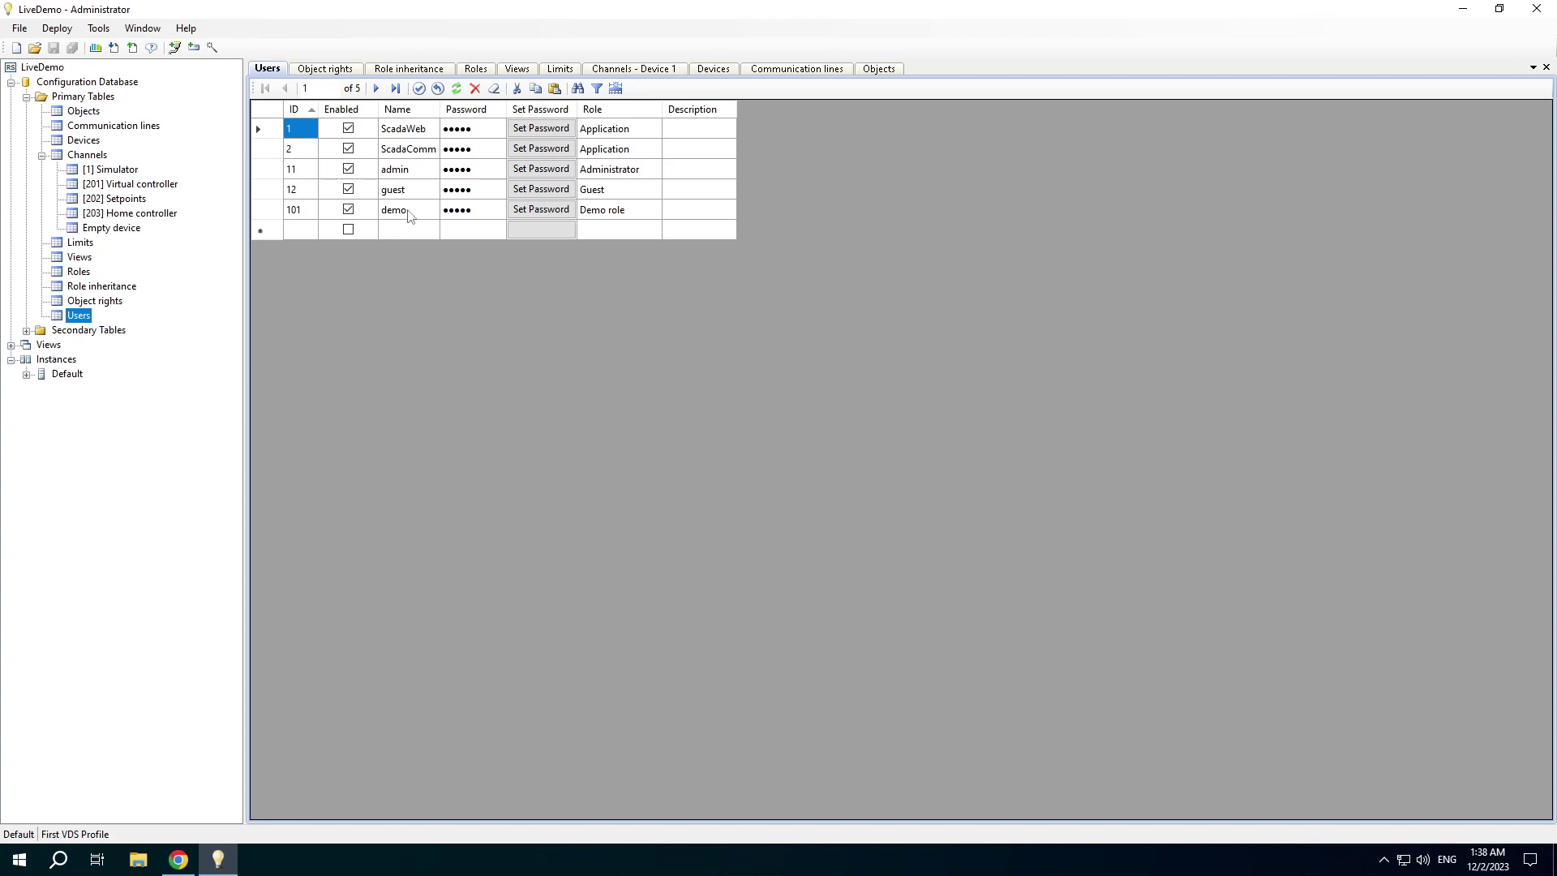
{"action": "left_click", "coordinate": [541, 209]}
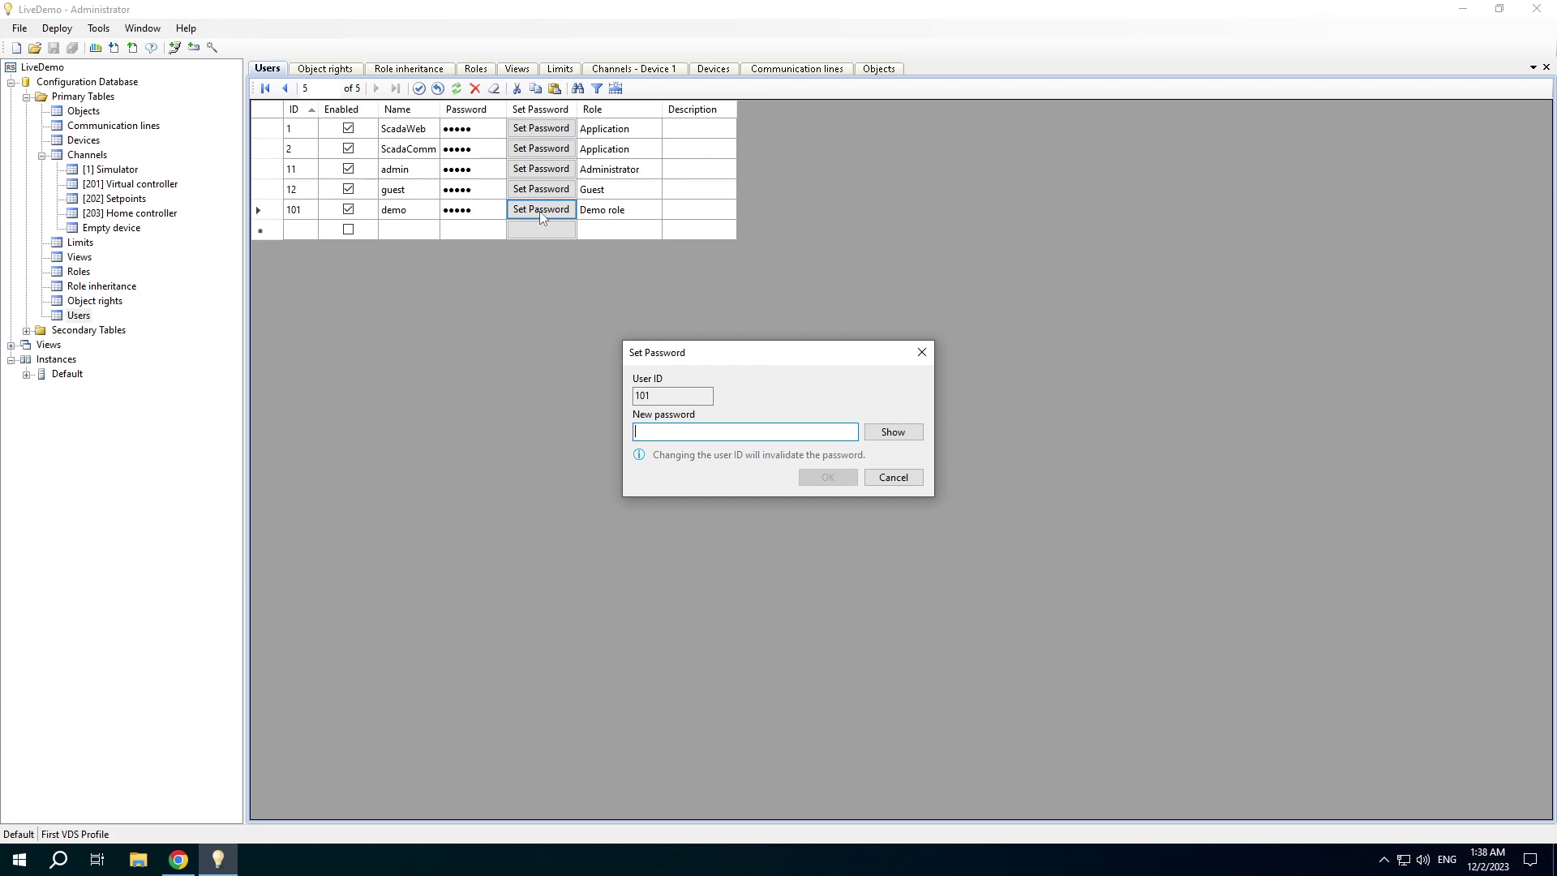
{"action": "left_click", "coordinate": [895, 476]}
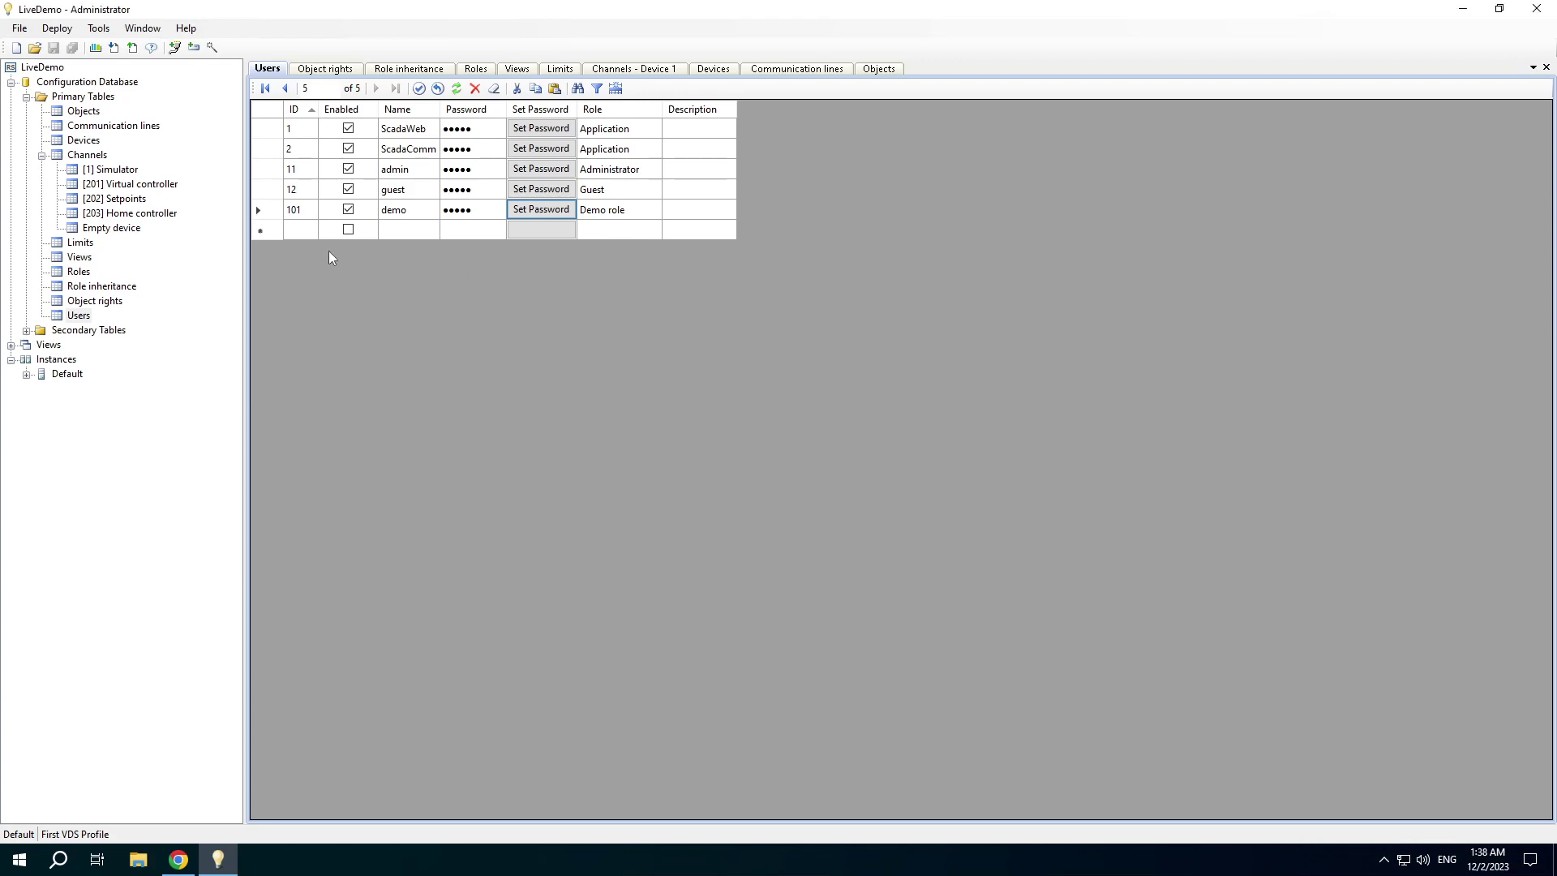
{"action": "left_click", "coordinate": [306, 213]}
{"action": "left_click", "coordinate": [527, 210]}
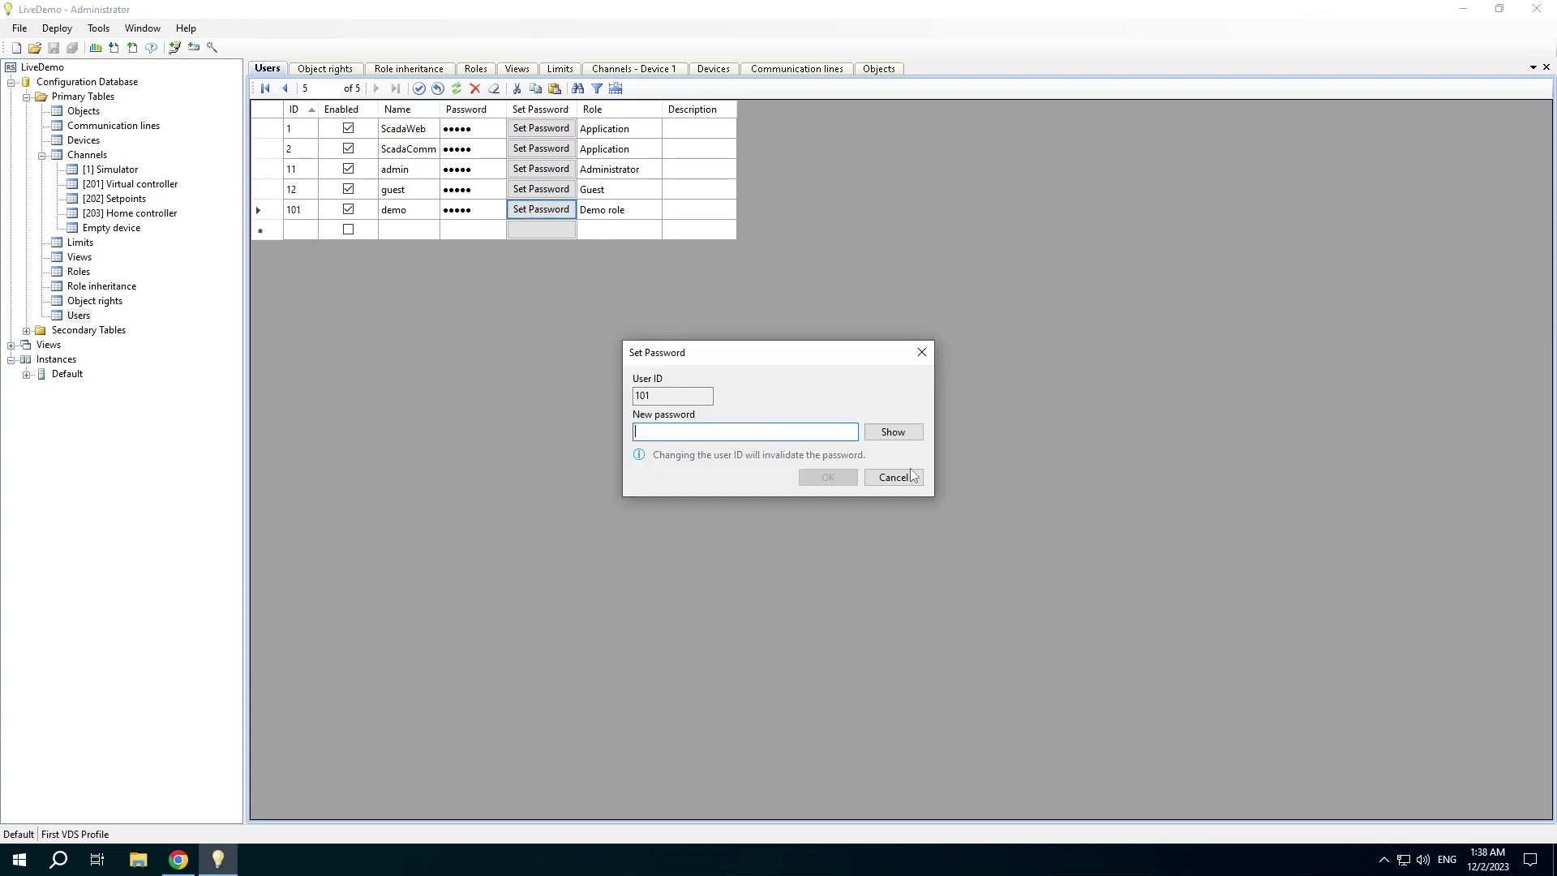
{"action": "left_click", "coordinate": [918, 481]}
Step: Close all open table tabs via Window > Close All and expand Secondary Tables
{"action": "left_click", "coordinate": [138, 30]}
{"action": "left_click", "coordinate": [150, 65]}
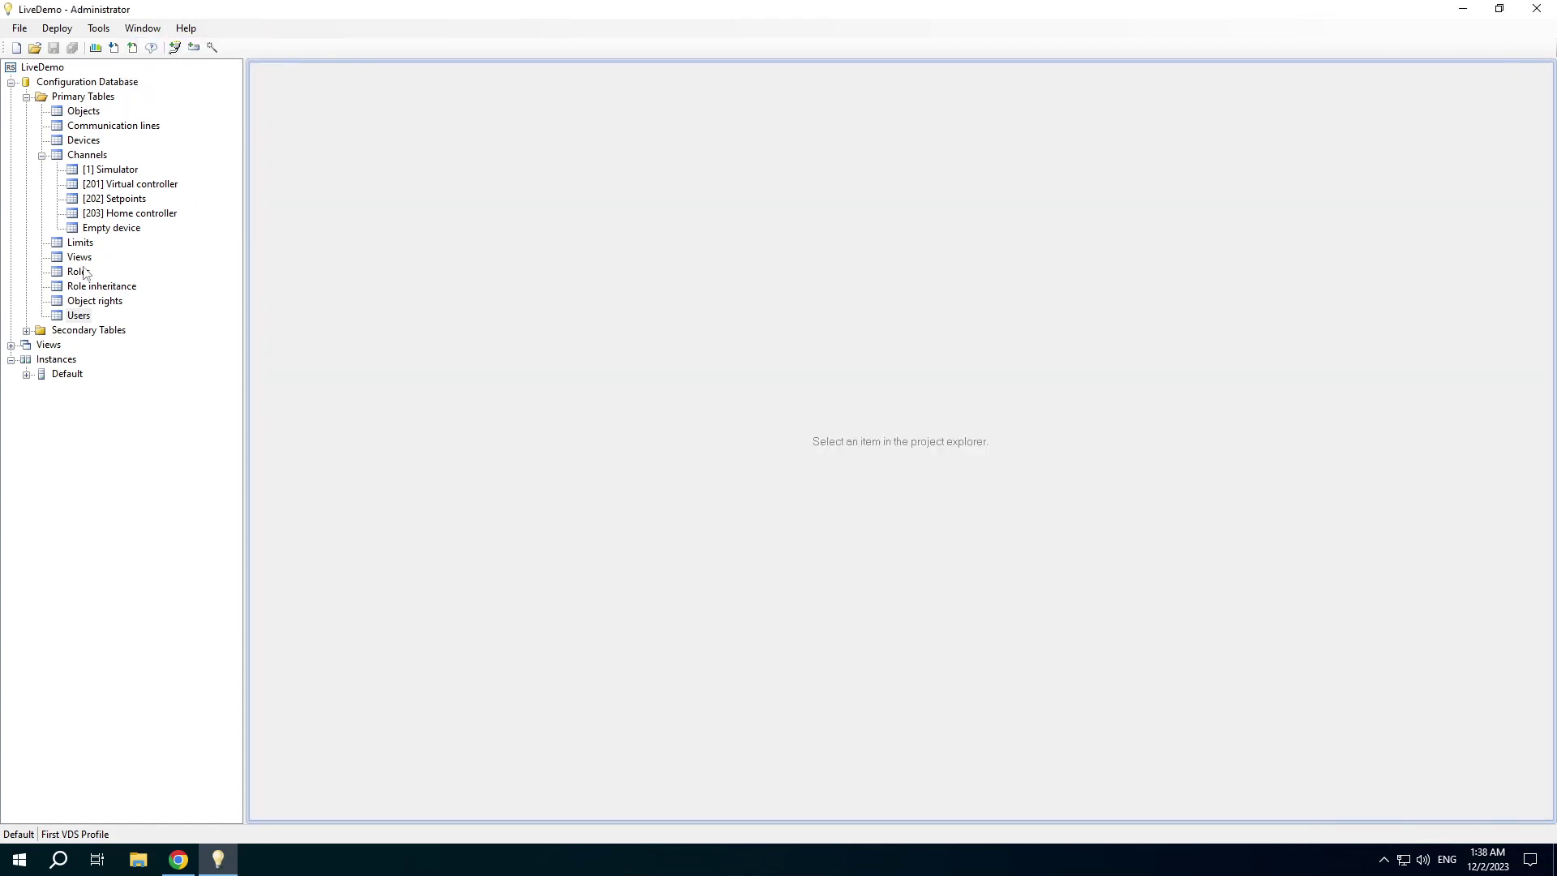
{"action": "left_click", "coordinate": [27, 331]}
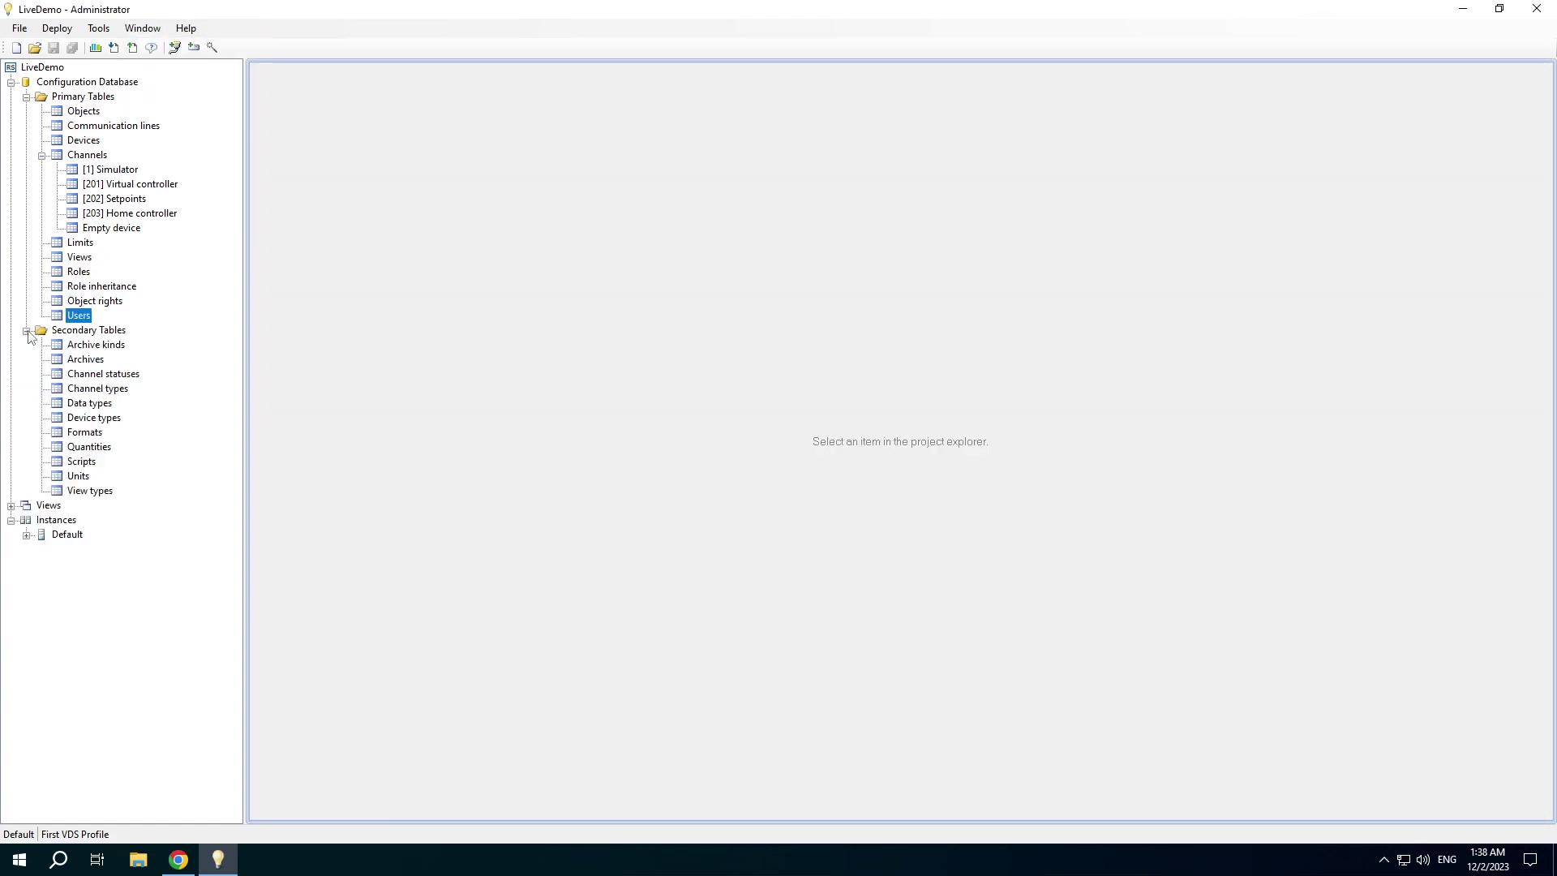
Step: Open Archive kinds, Archives and Channel statuses, the last listing 14 statuses
{"action": "left_click", "coordinate": [87, 345]}
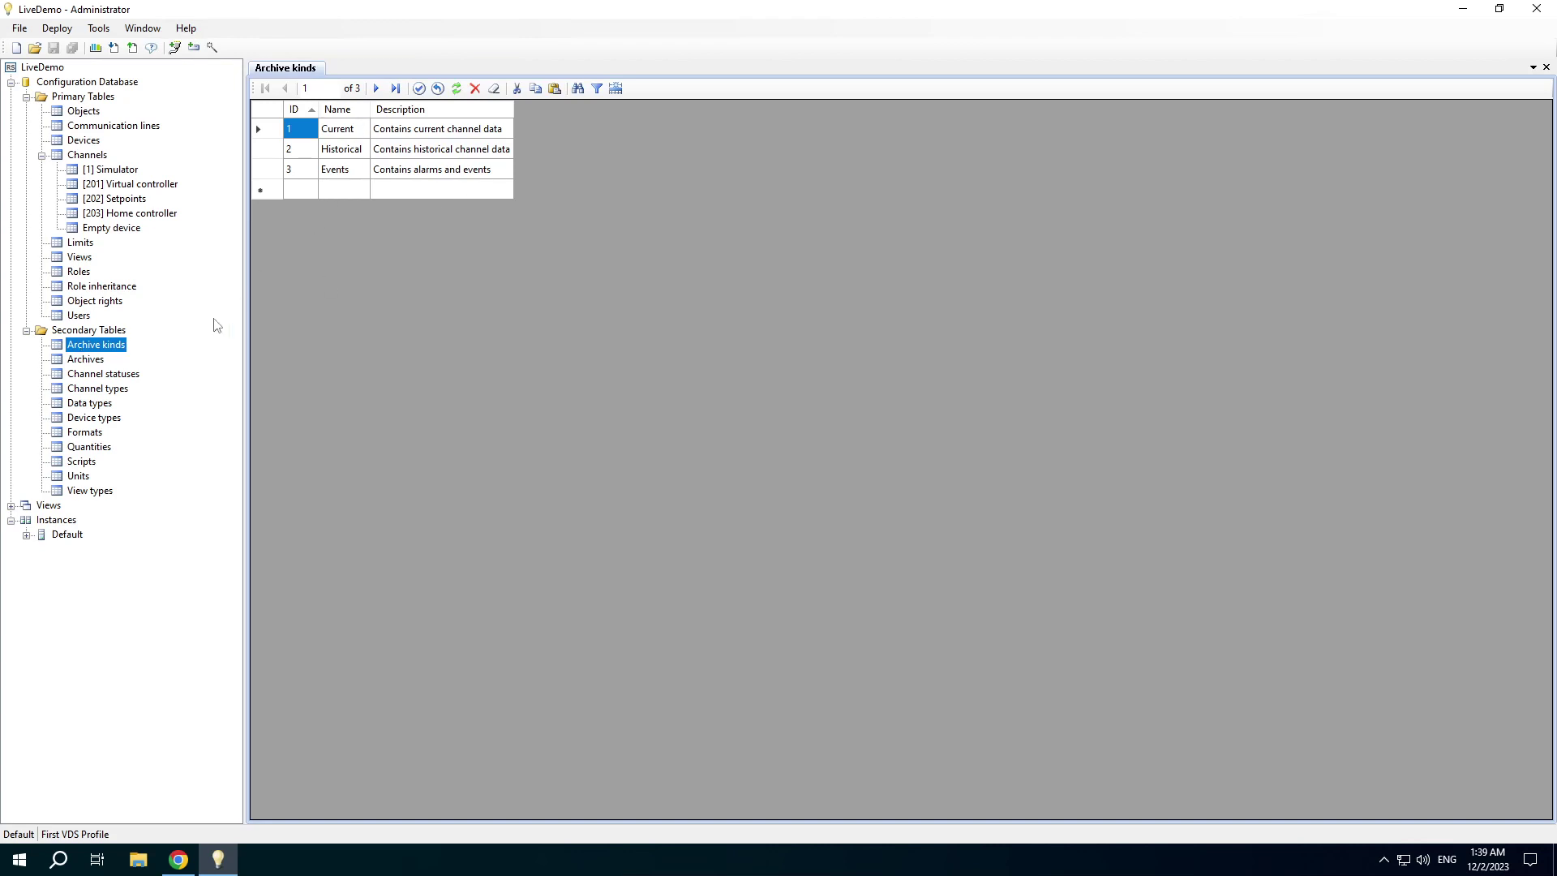
{"action": "left_click", "coordinate": [88, 360]}
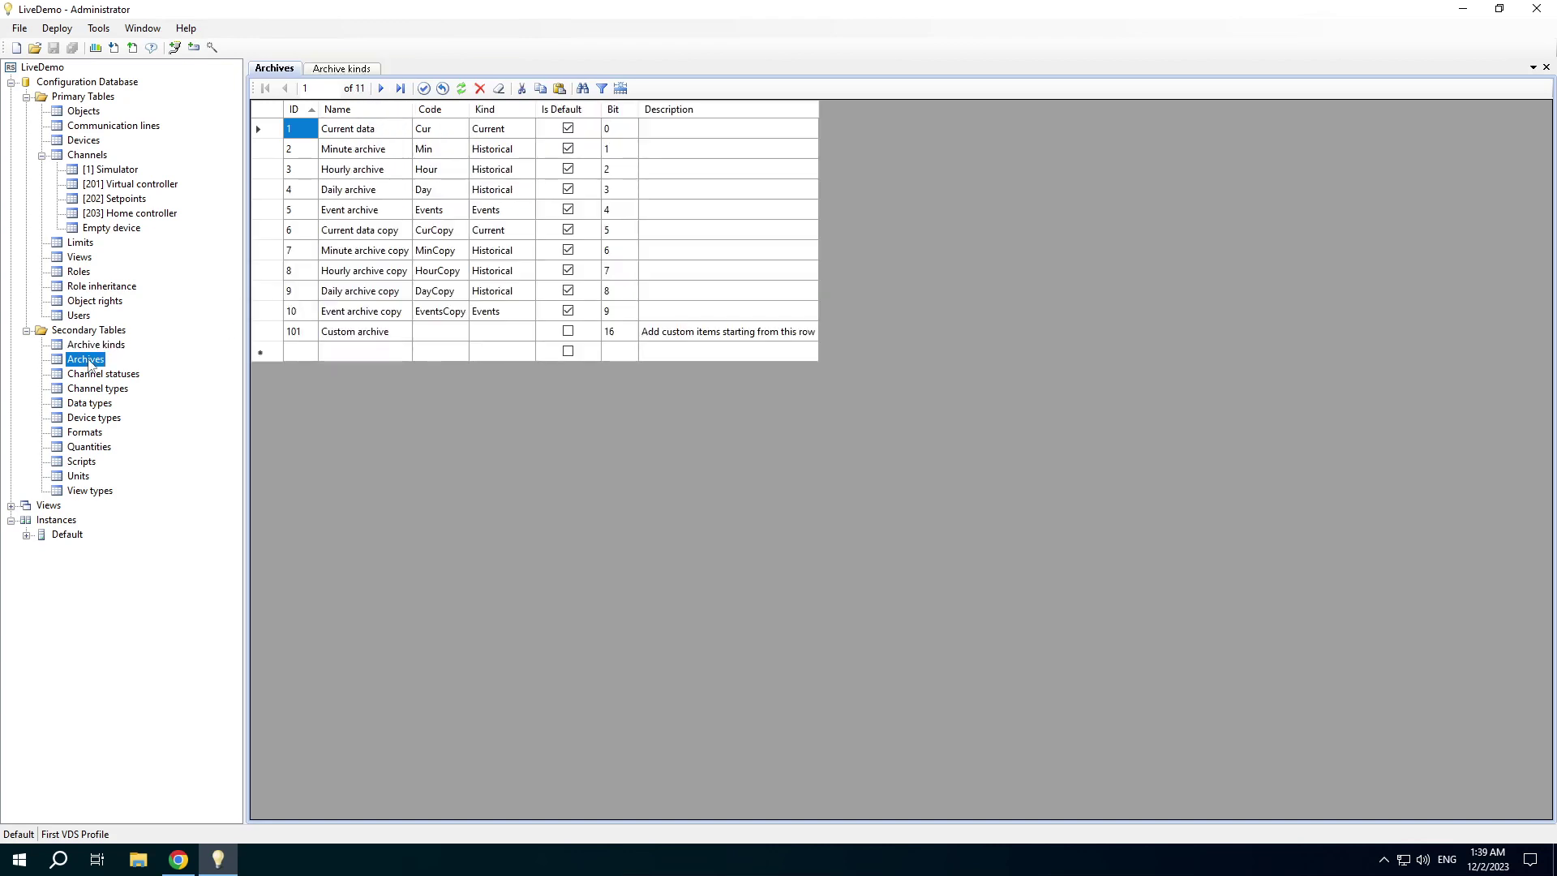
{"action": "left_click", "coordinate": [86, 375]}
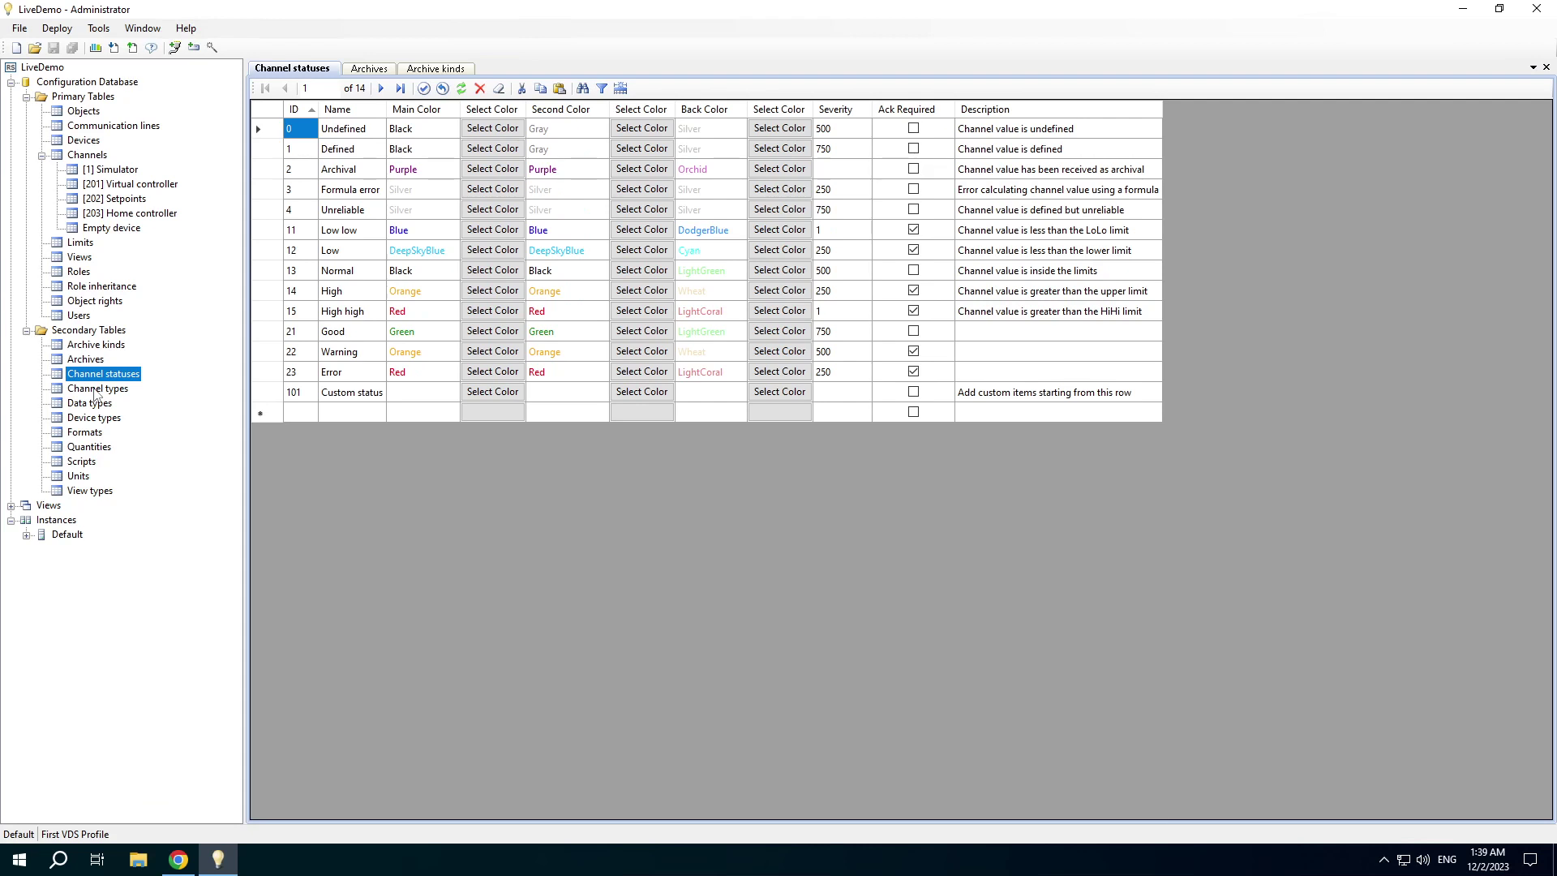
Step: Open Channel types, Data types, Device types (38 drivers) and Formats (23 entries) tables
{"action": "left_click", "coordinate": [843, 133]}
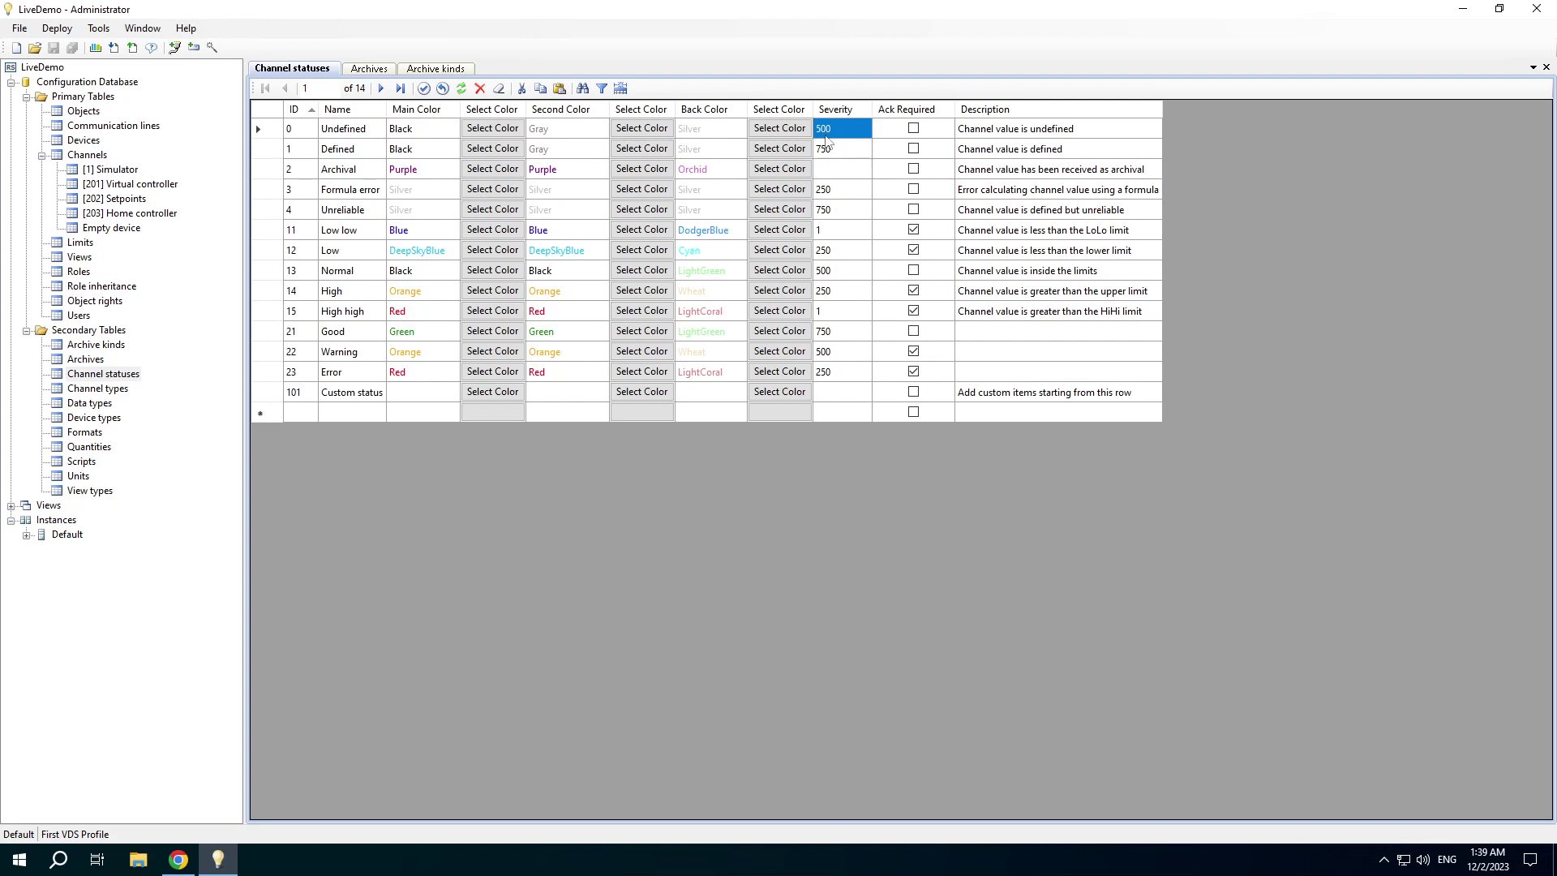
{"action": "left_click", "coordinate": [103, 389]}
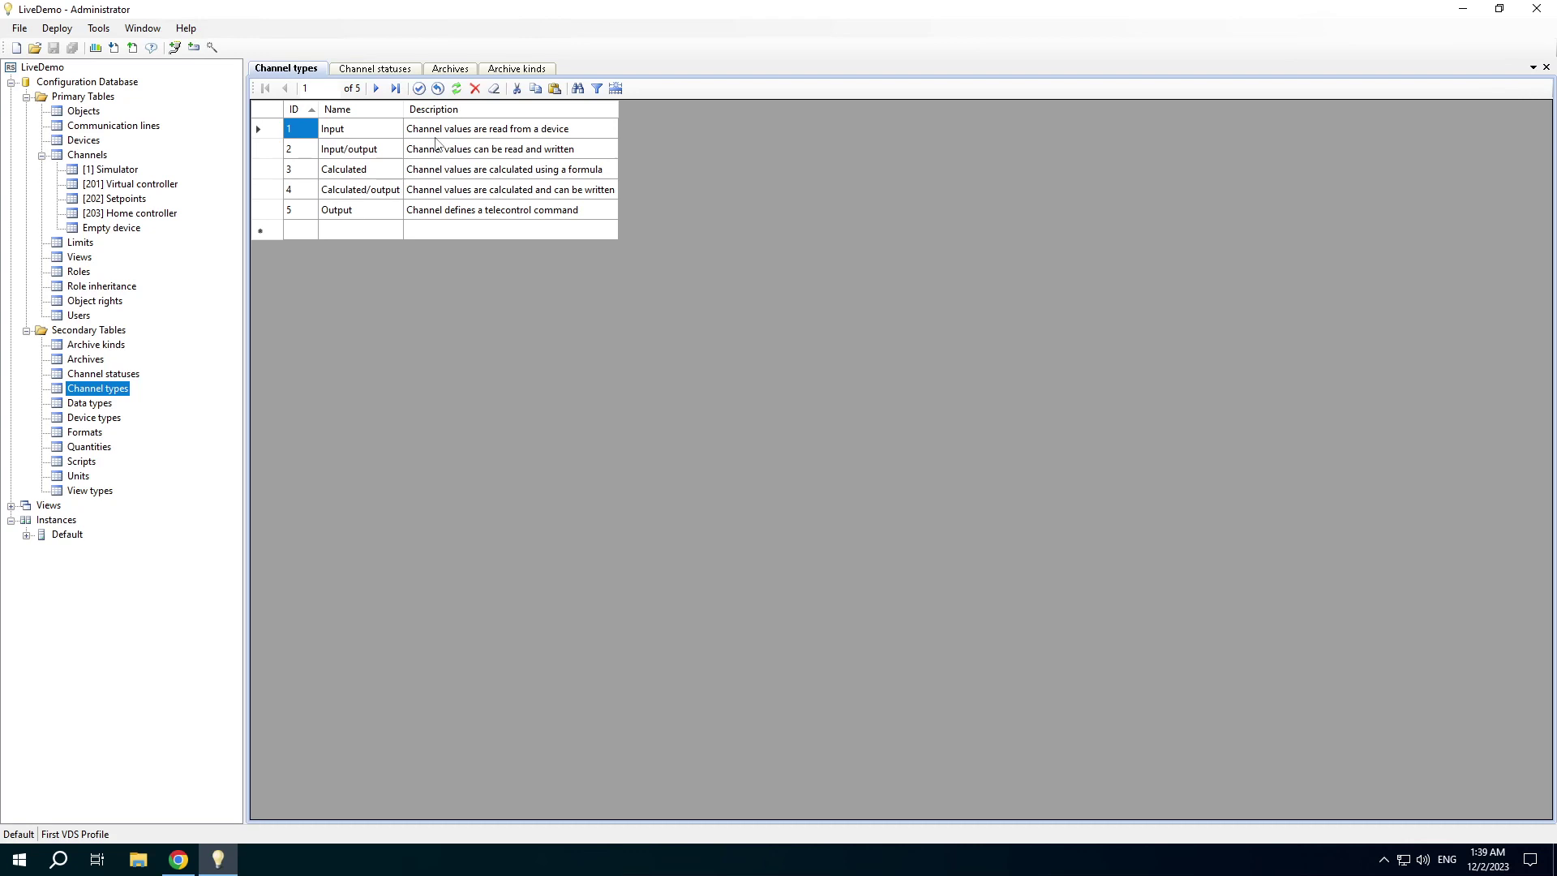
{"action": "double_click", "coordinate": [89, 404]}
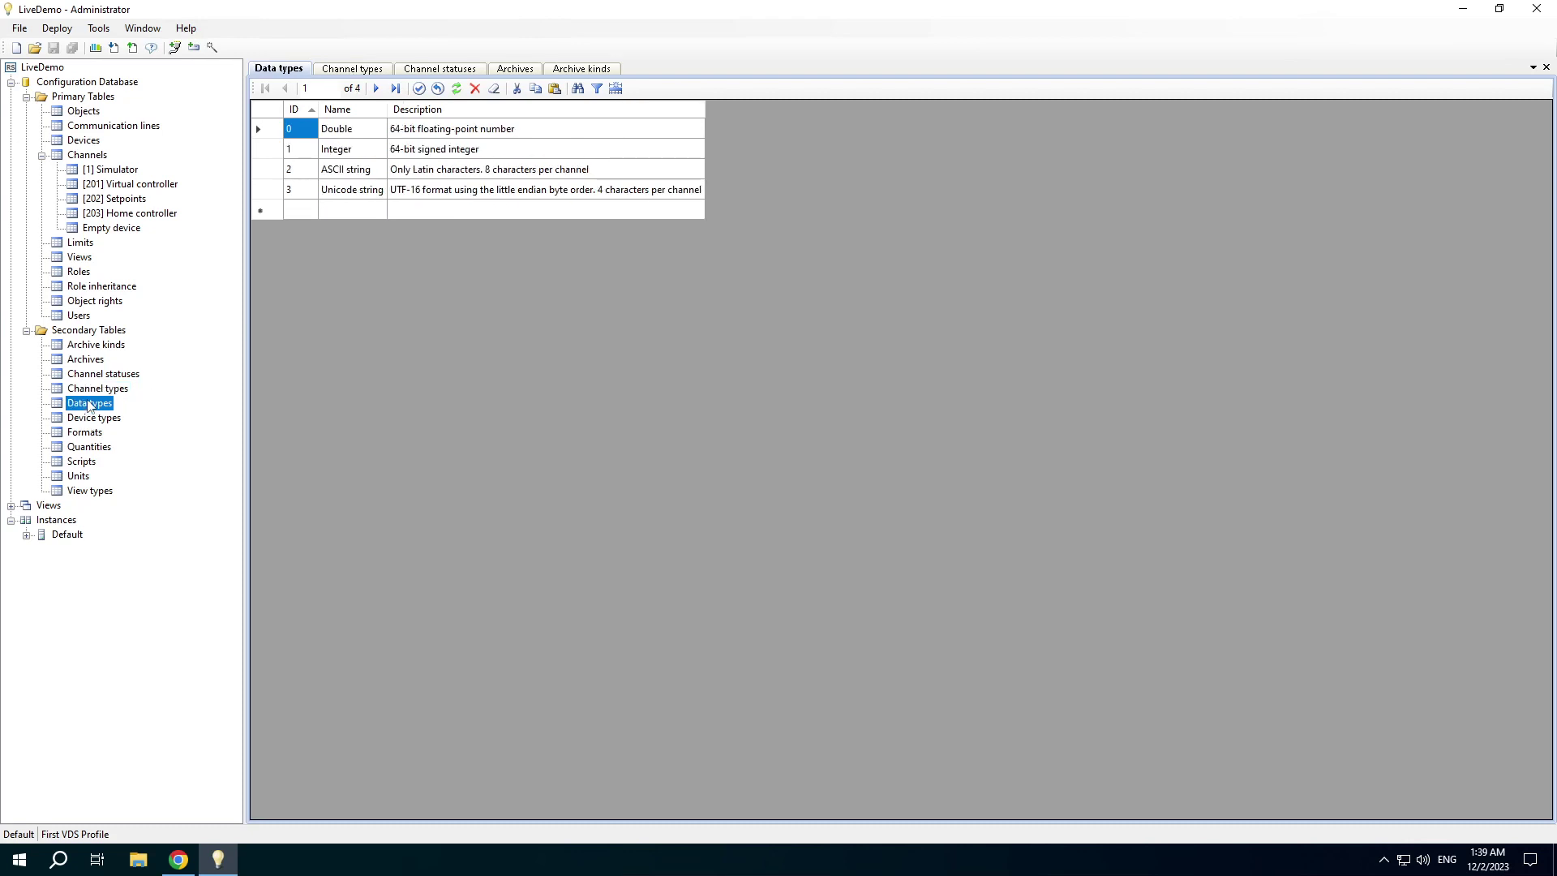
{"action": "double_click", "coordinate": [85, 419]}
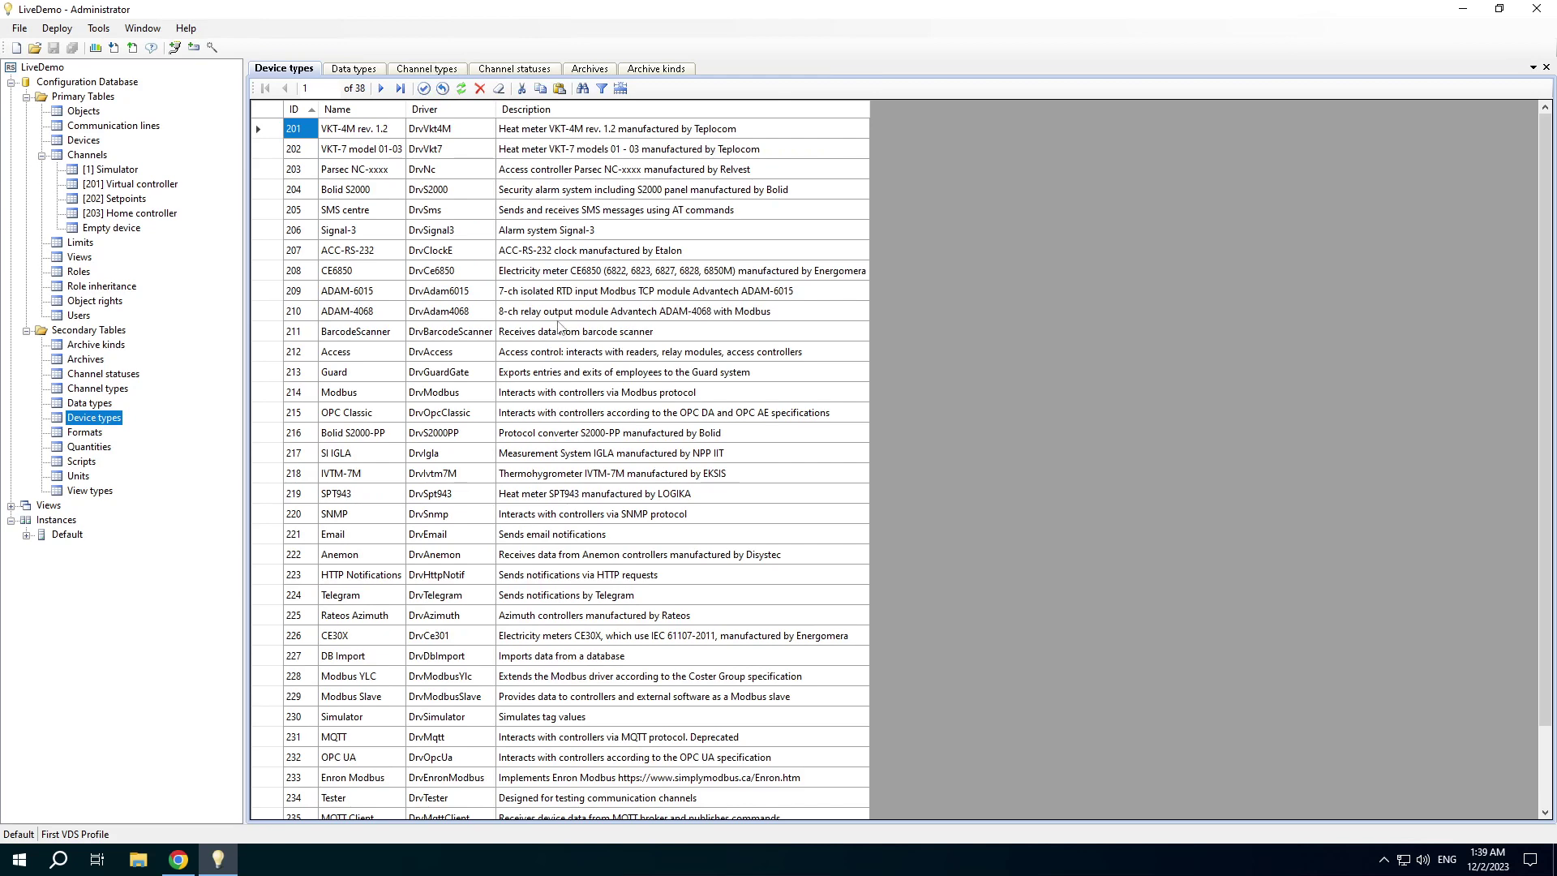
{"action": "scroll", "coordinate": [559, 326], "scroll_direction": "down", "scroll_amount": 2}
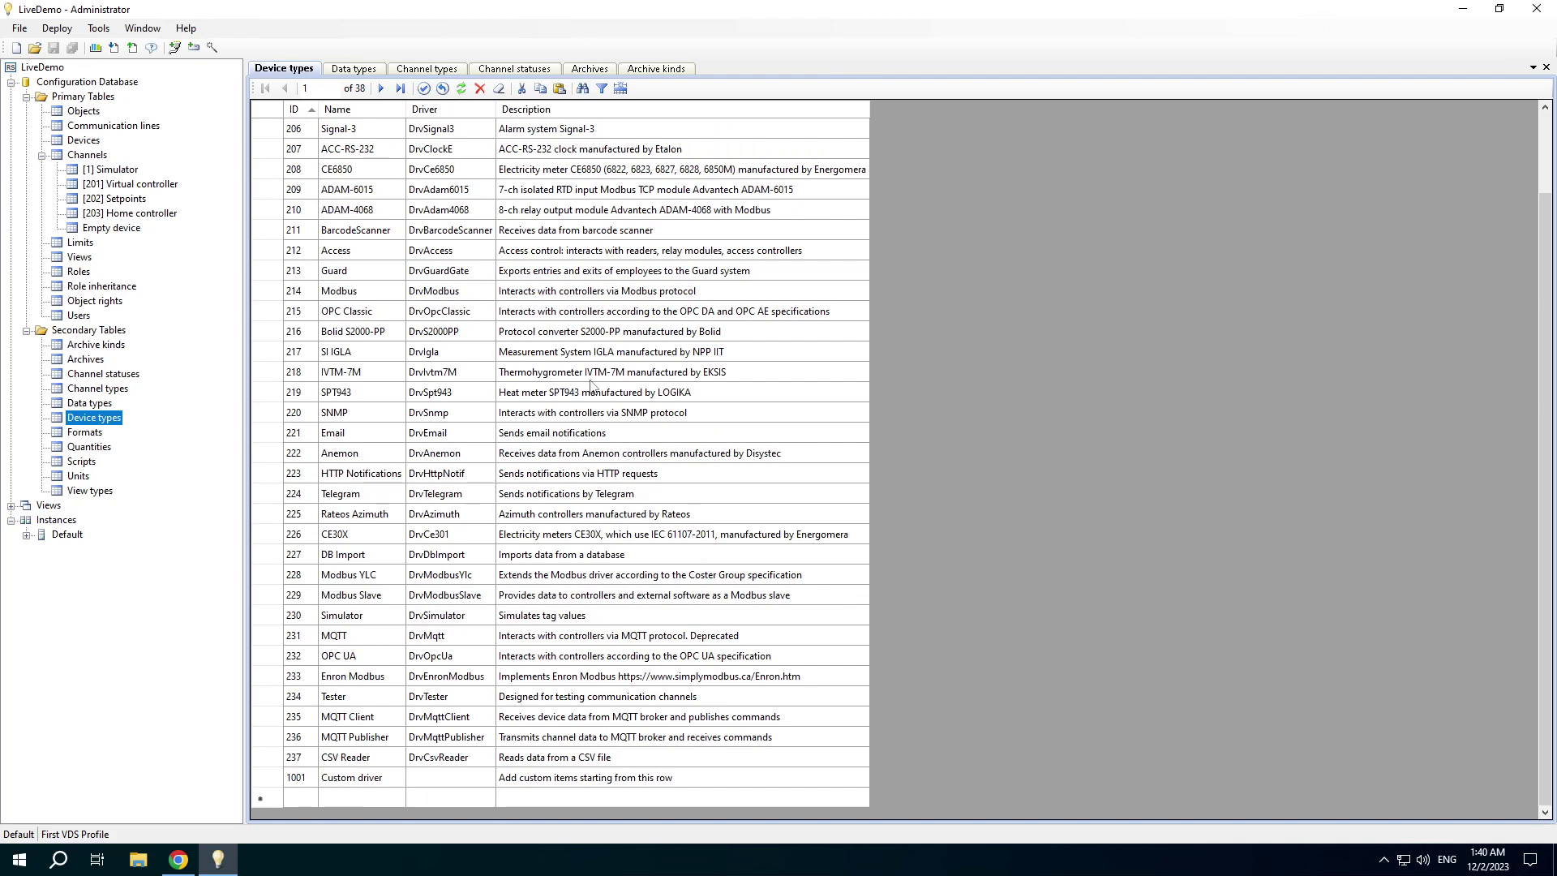
{"action": "scroll", "coordinate": [572, 458], "scroll_direction": "up", "scroll_amount": 2}
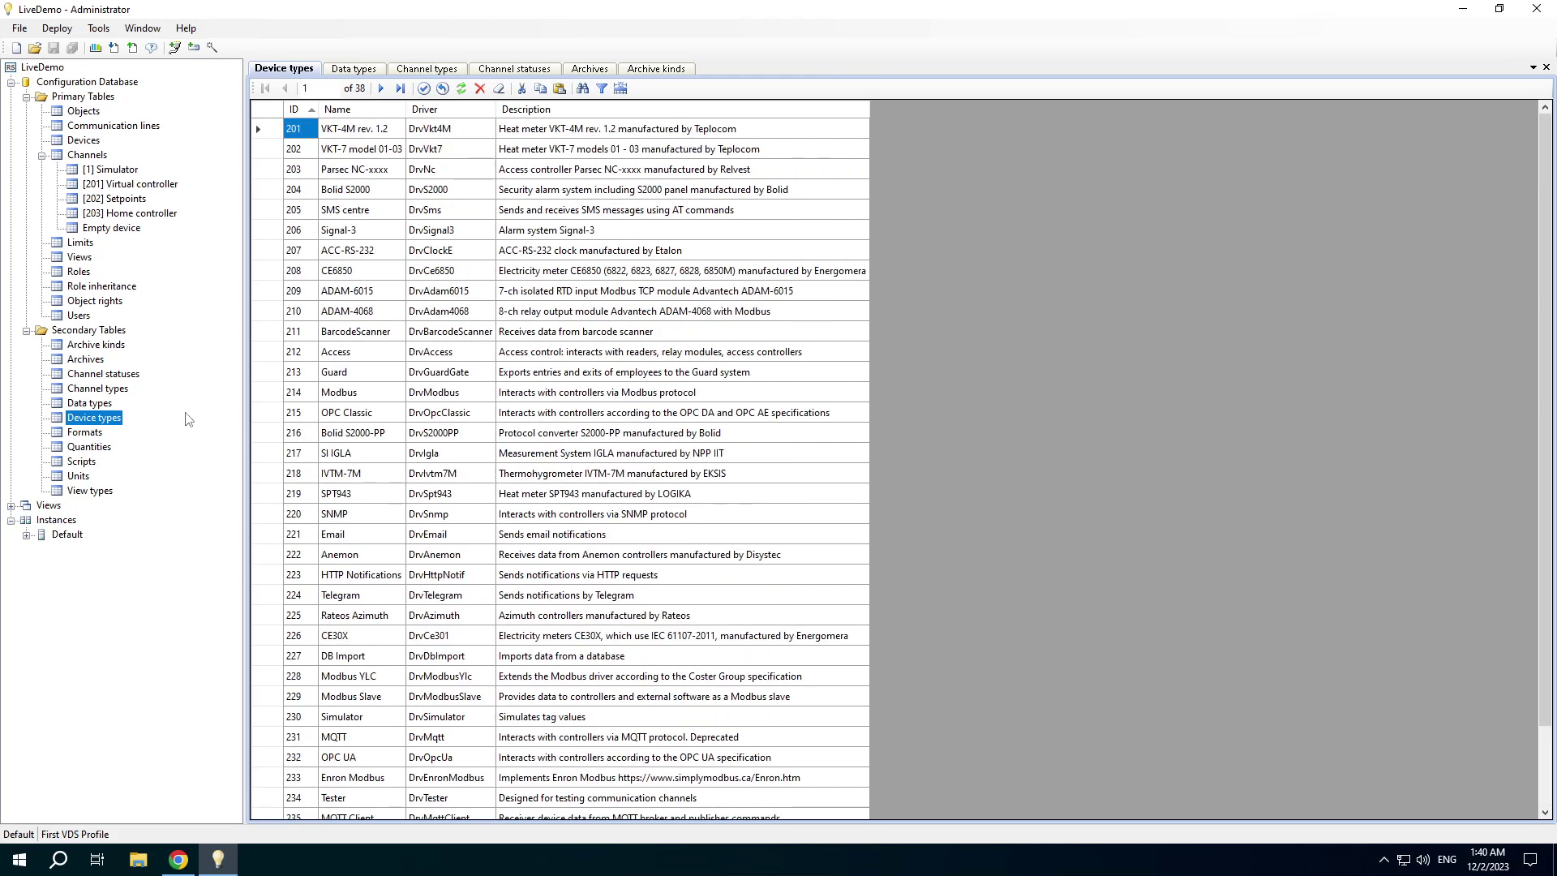
{"action": "left_click", "coordinate": [85, 436]}
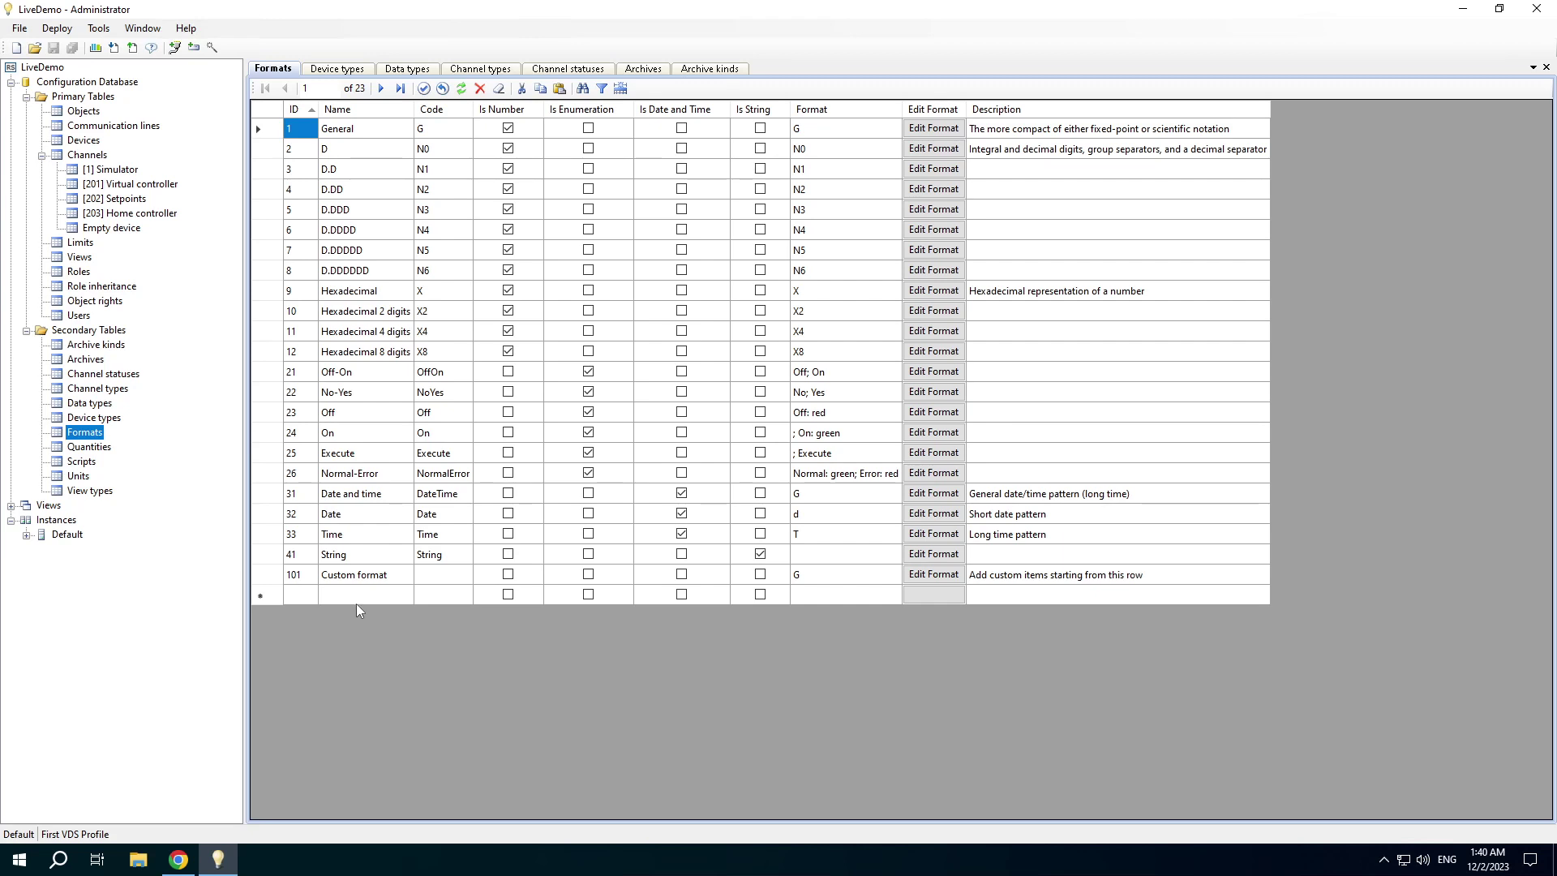
Step: Select the Off-On format row, then open the Quantities and Scripts tables
{"action": "left_click", "coordinate": [351, 374]}
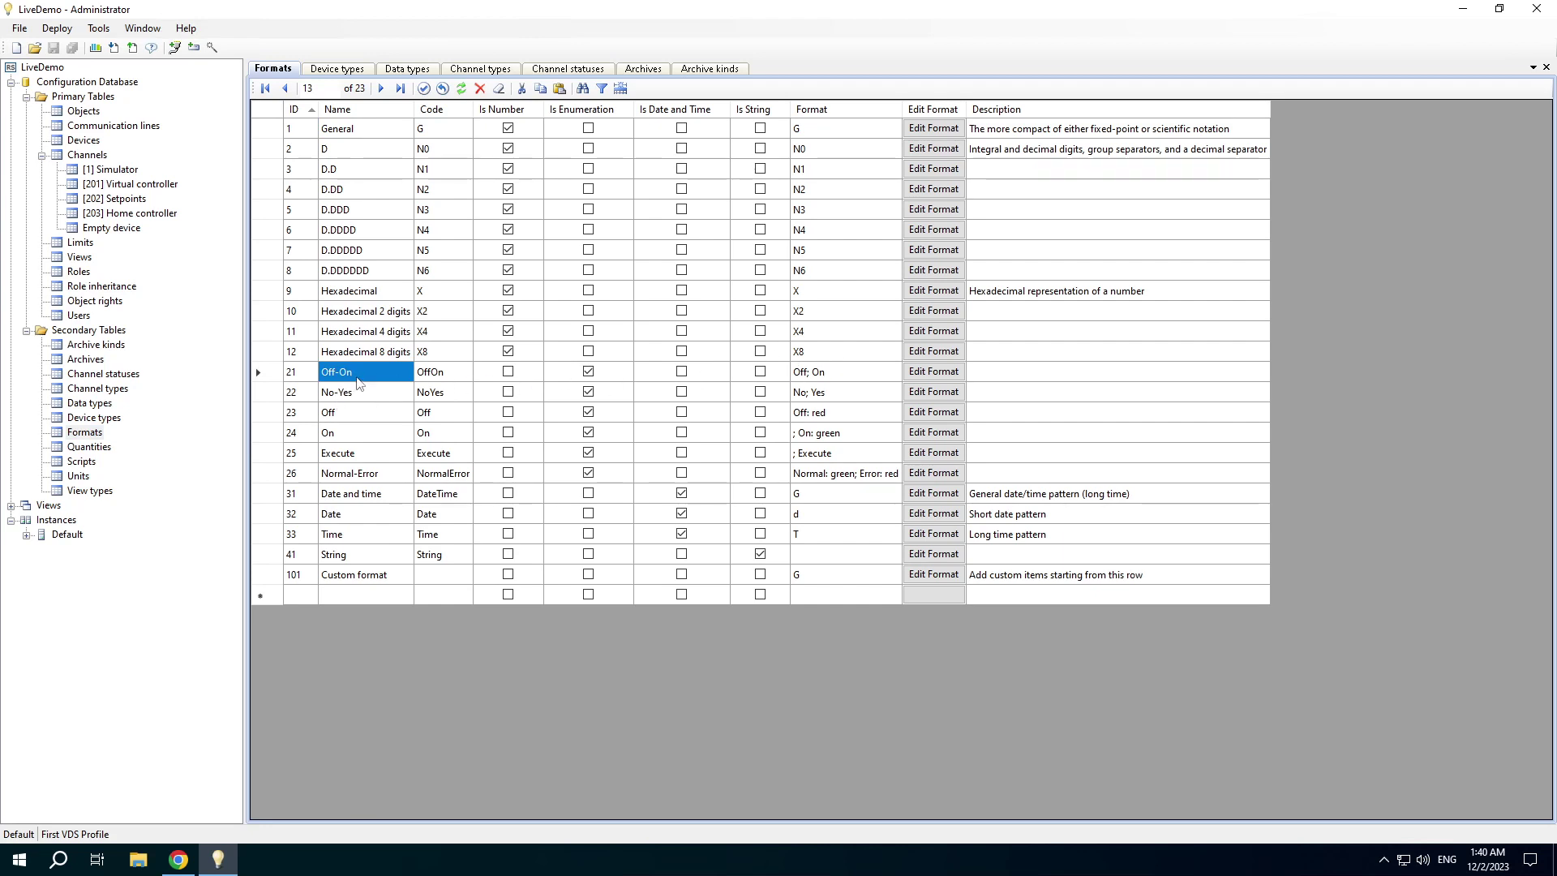
{"action": "left_click", "coordinate": [89, 448]}
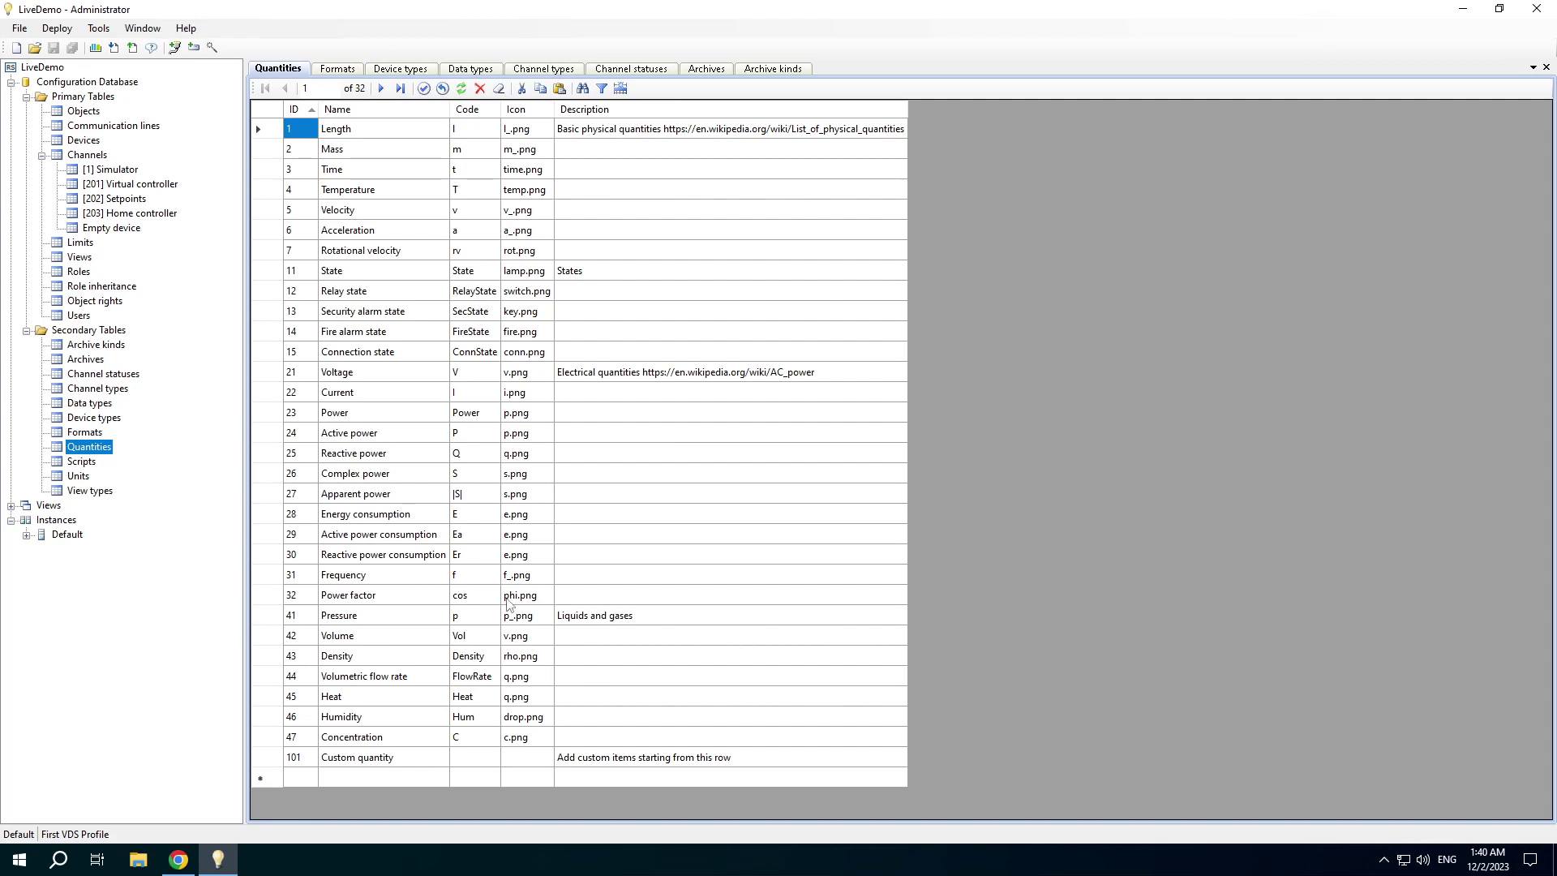
{"action": "left_click", "coordinate": [78, 461]}
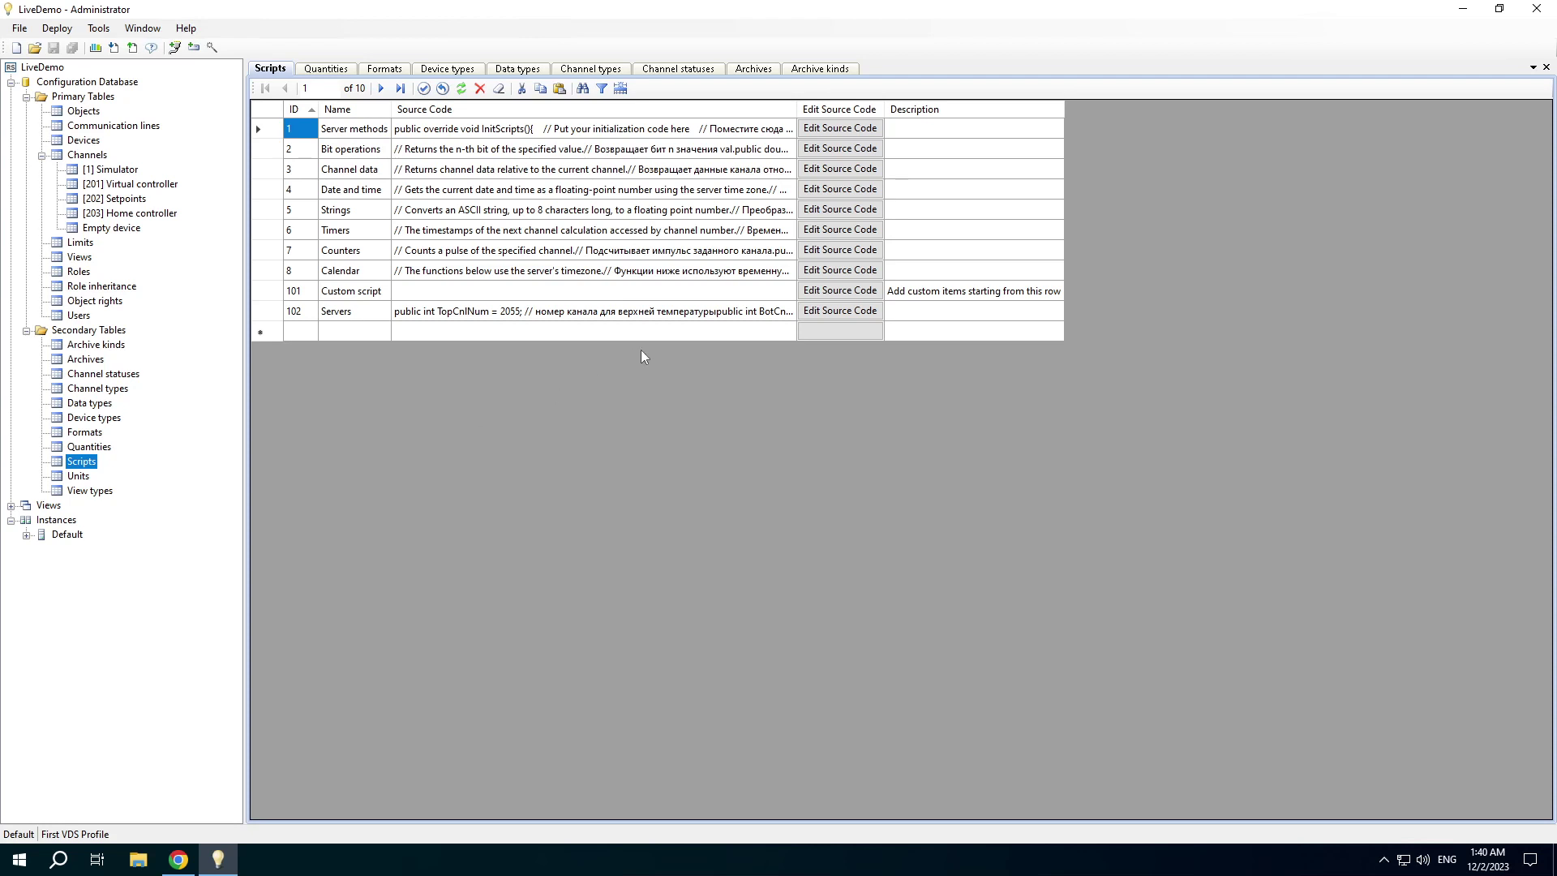
Step: View the Servers script's source code, cancel without changes, then open the Units table
{"action": "left_click", "coordinate": [826, 317]}
{"action": "scroll", "coordinate": [826, 317], "scroll_direction": "down", "scroll_amount": 9}
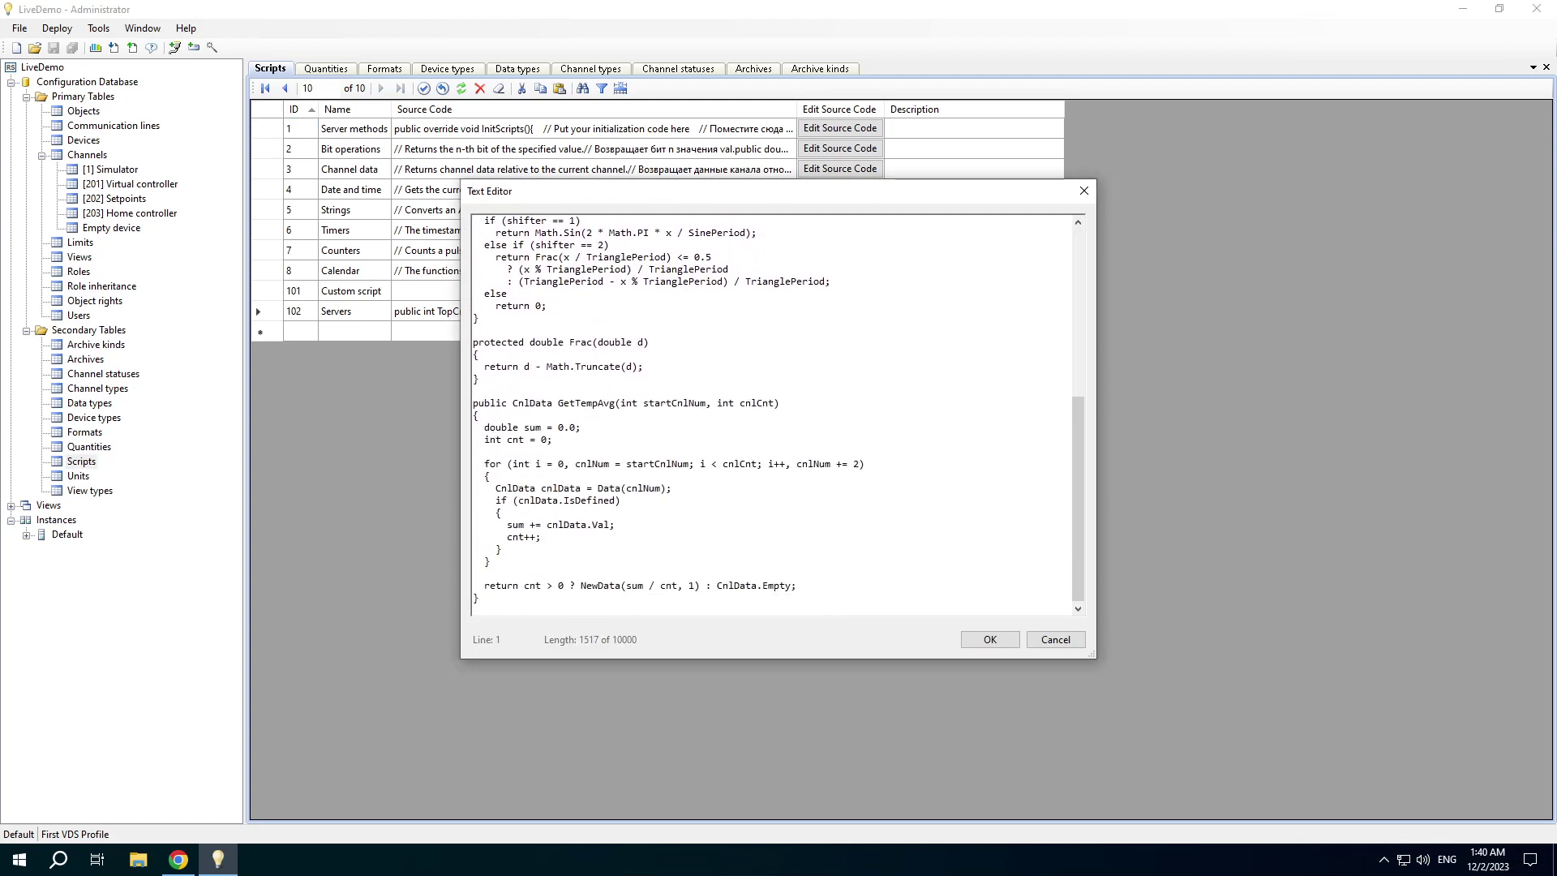
{"action": "left_click", "coordinate": [1054, 640]}
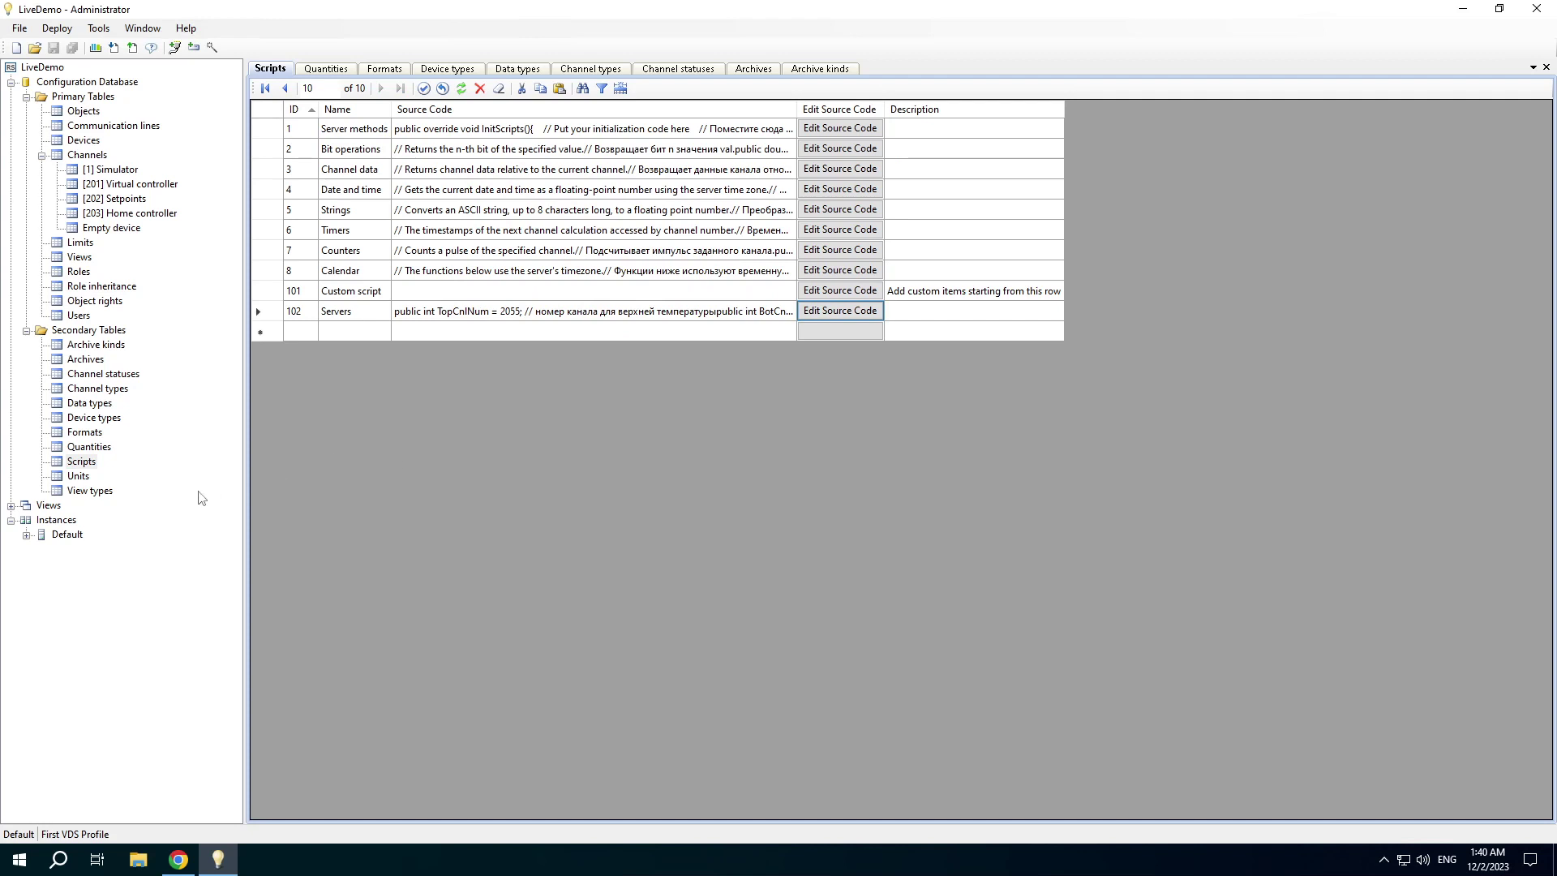
{"action": "left_click", "coordinate": [78, 476]}
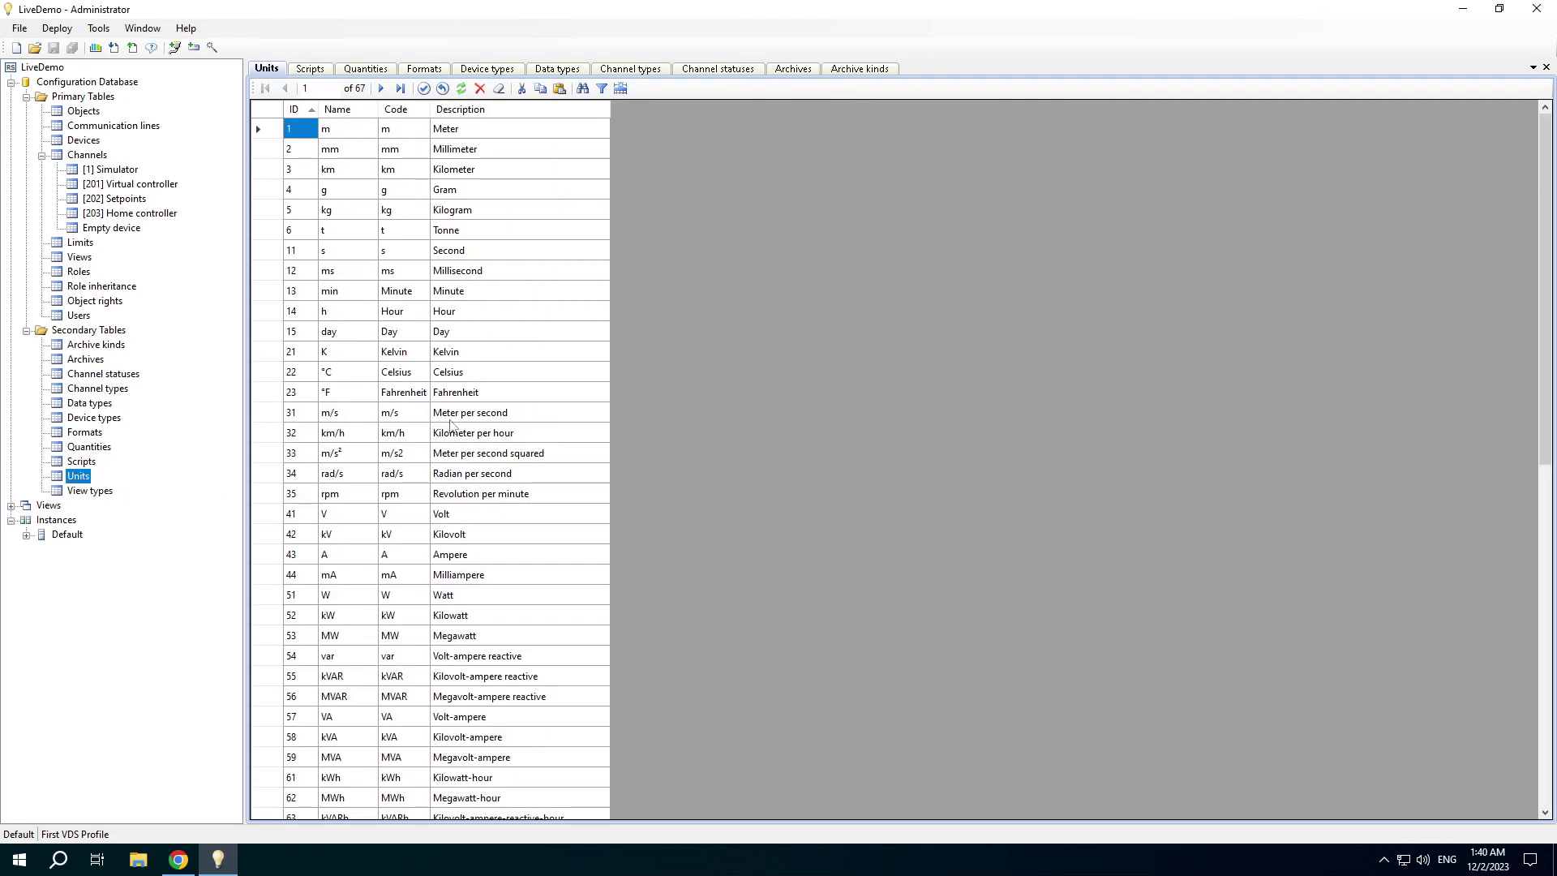
Step: Browse Units and View types (selecting Table and Scheme), then close all tables with Window > Close All
{"action": "scroll", "coordinate": [451, 425], "scroll_direction": "down", "scroll_amount": 12}
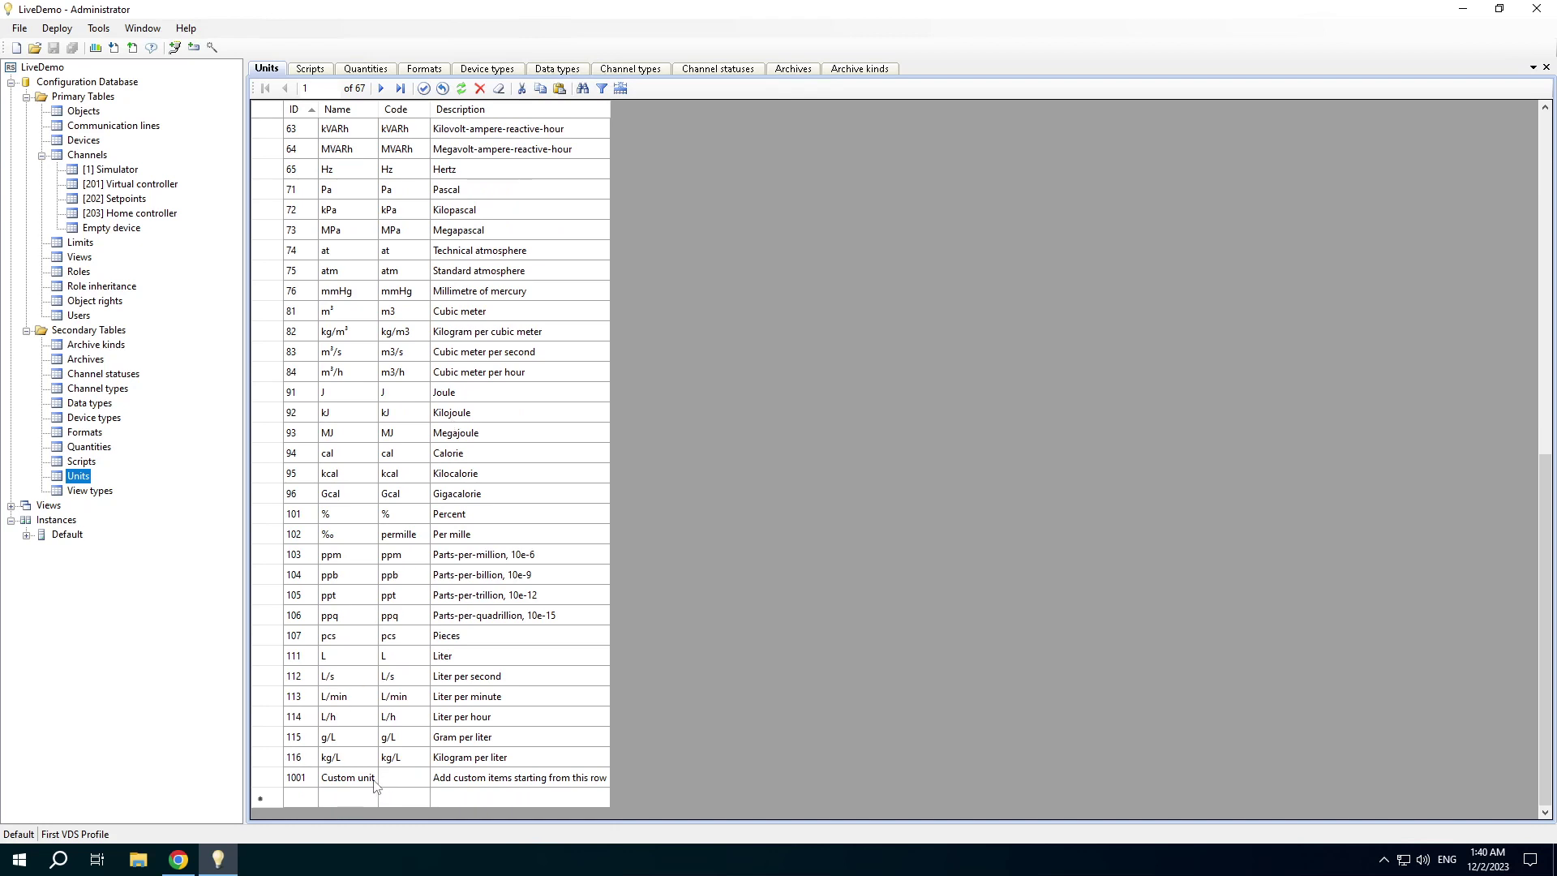
{"action": "left_click", "coordinate": [71, 493]}
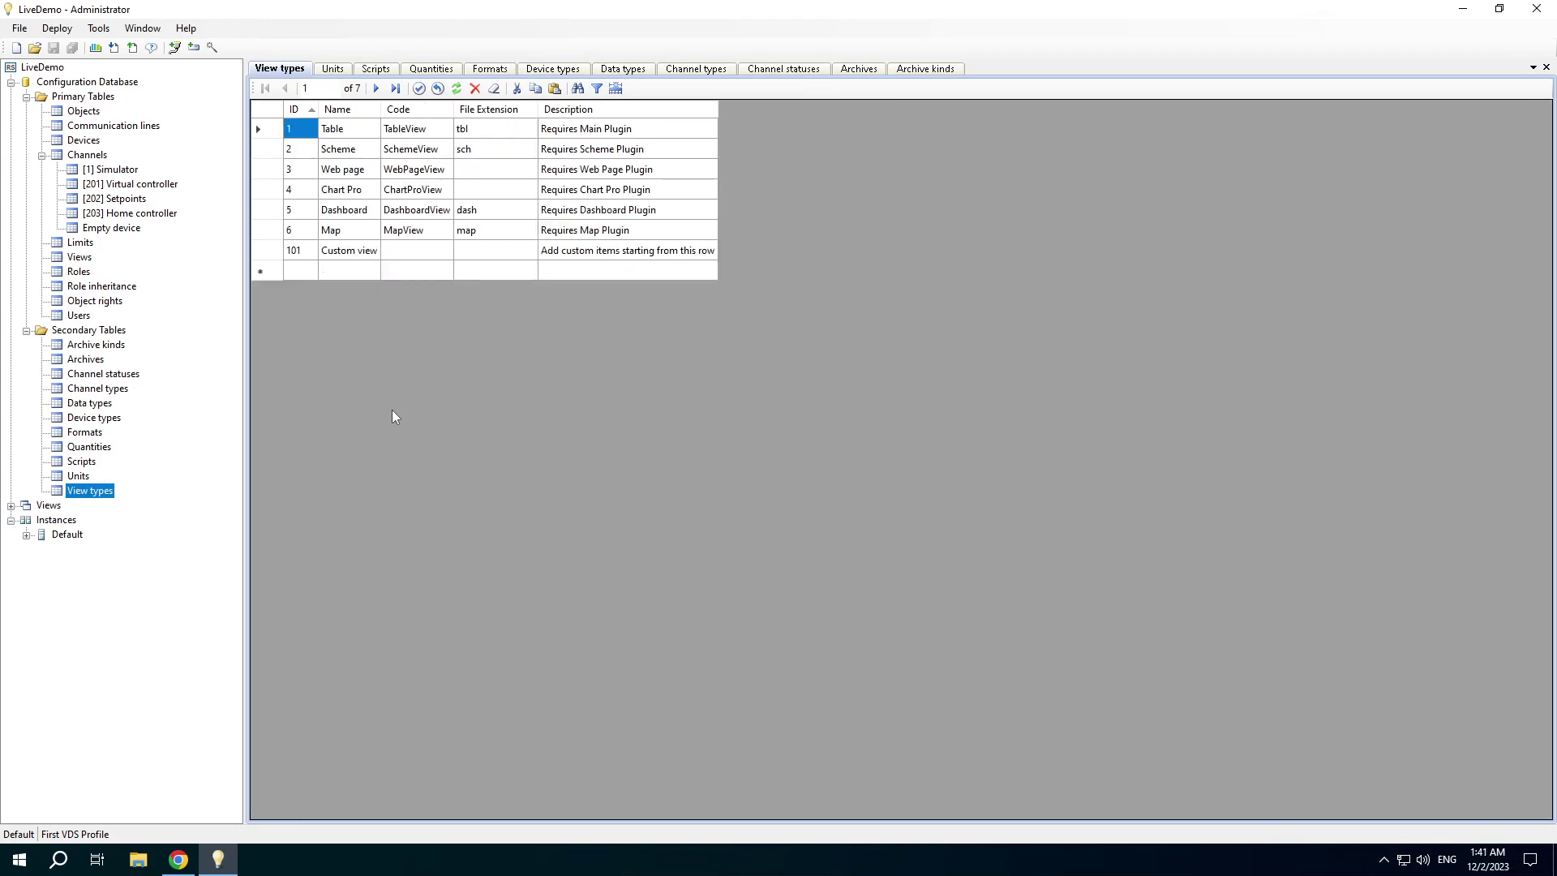
{"action": "left_click", "coordinate": [349, 131]}
{"action": "left_click", "coordinate": [349, 153]}
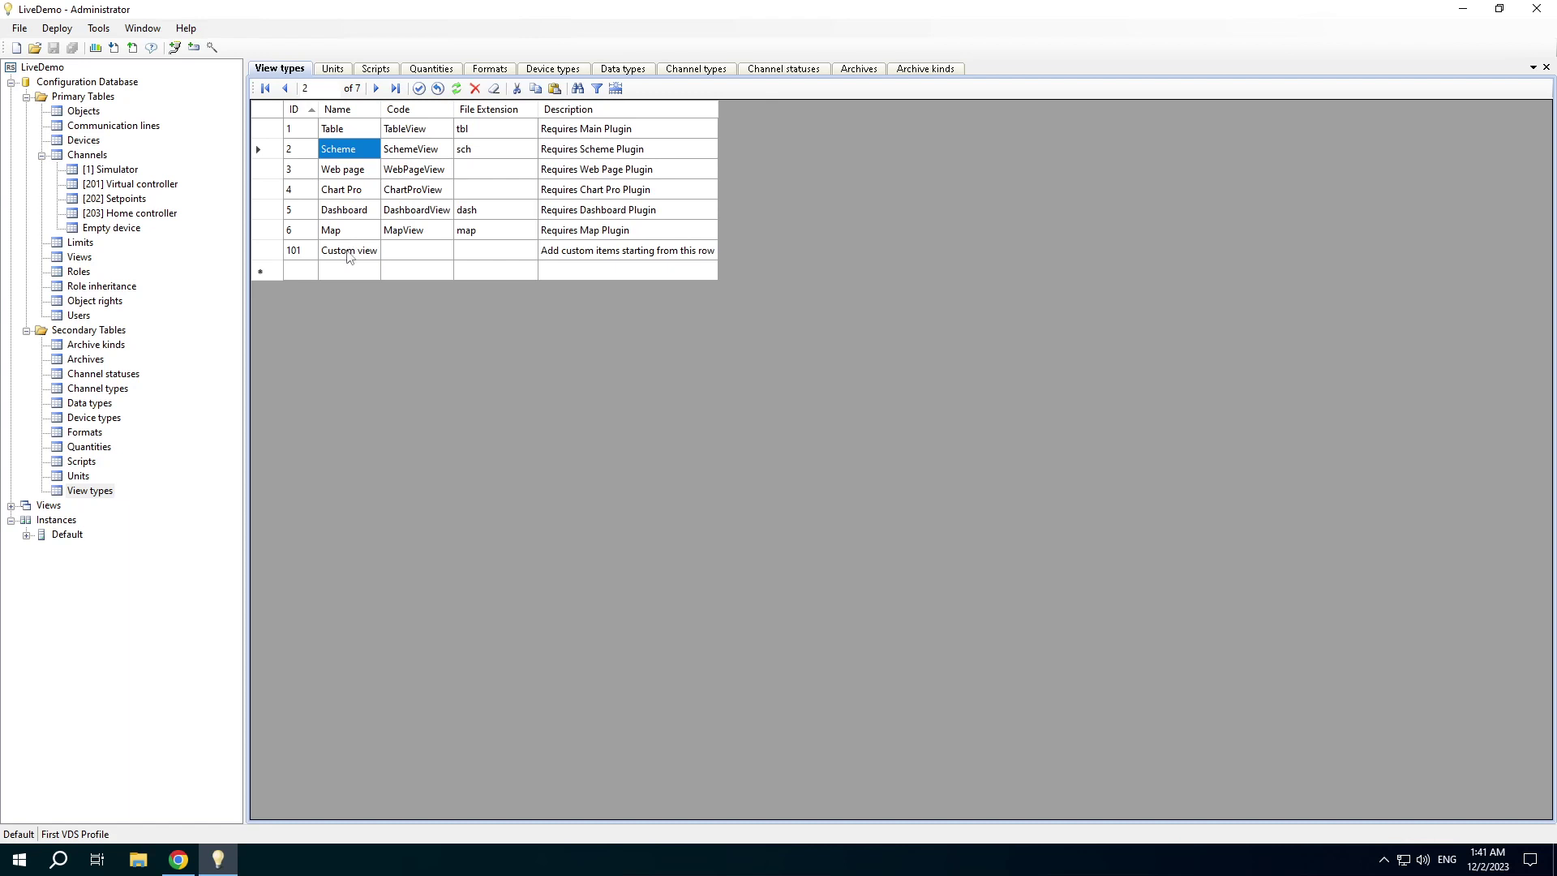
{"action": "left_click", "coordinate": [142, 28]}
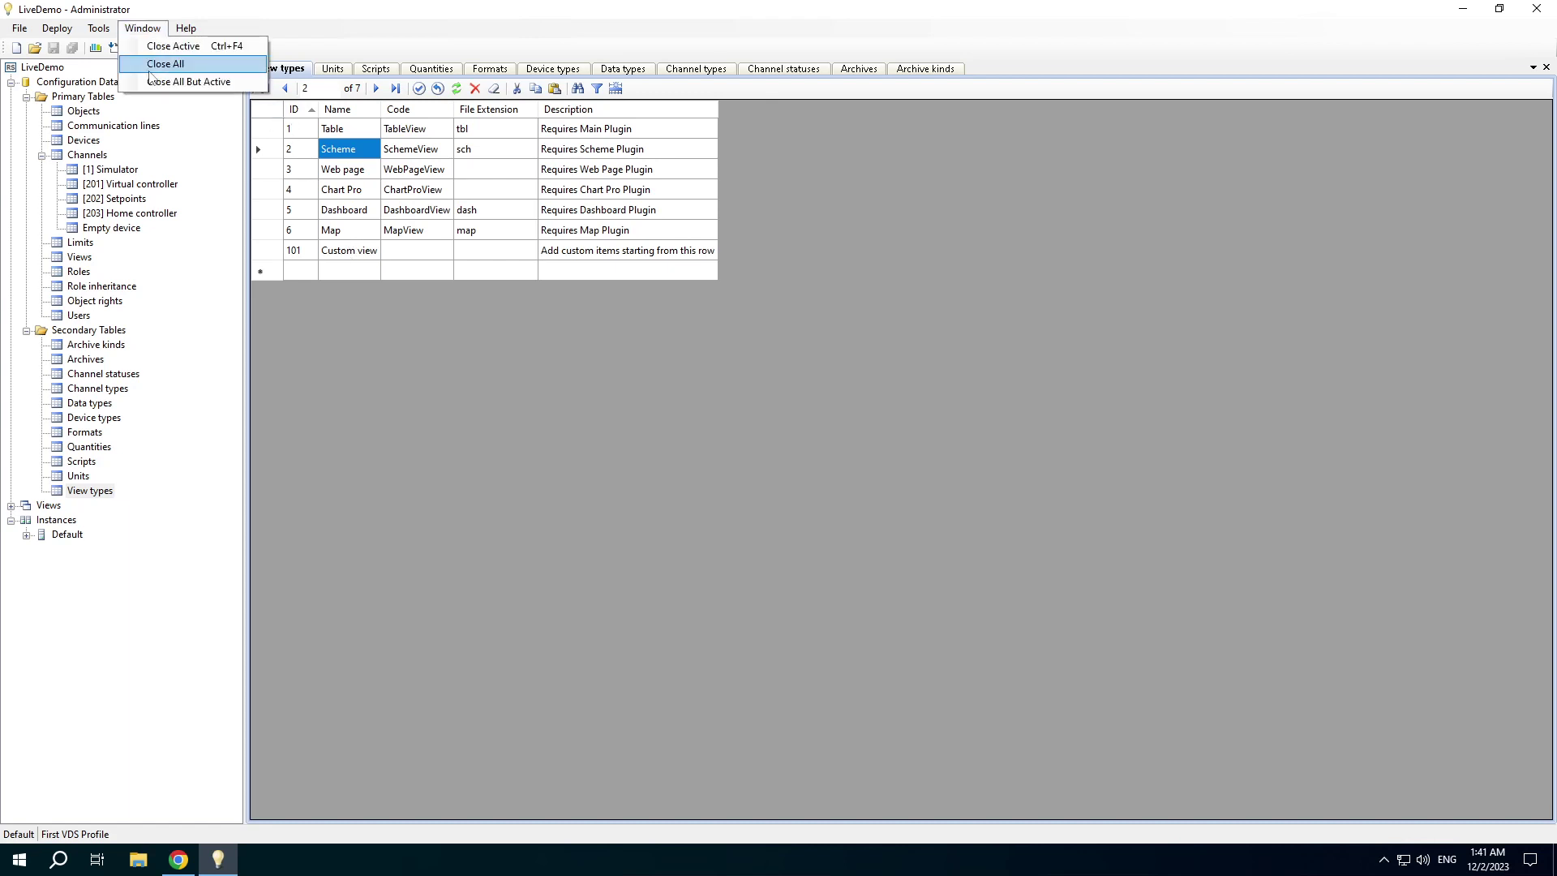
{"action": "left_click", "coordinate": [166, 64]}
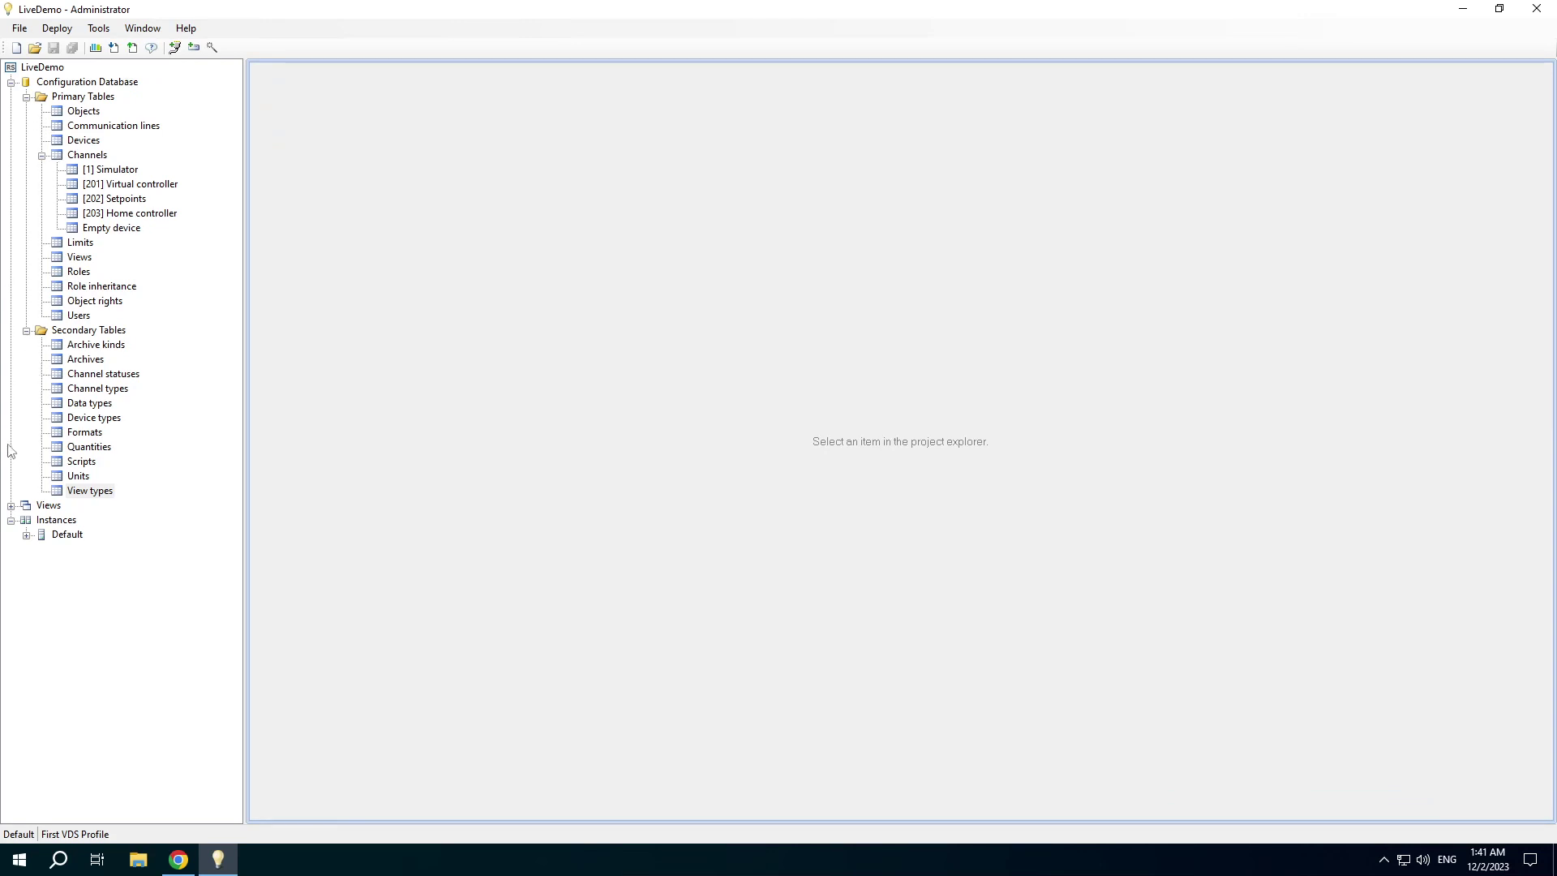
Step: Expand Views > HelloWorld and browse the HelloWorld views folder in File Explorer, then close it
{"action": "left_click", "coordinate": [12, 82]}
{"action": "left_click", "coordinate": [11, 96]}
{"action": "left_click", "coordinate": [26, 111]}
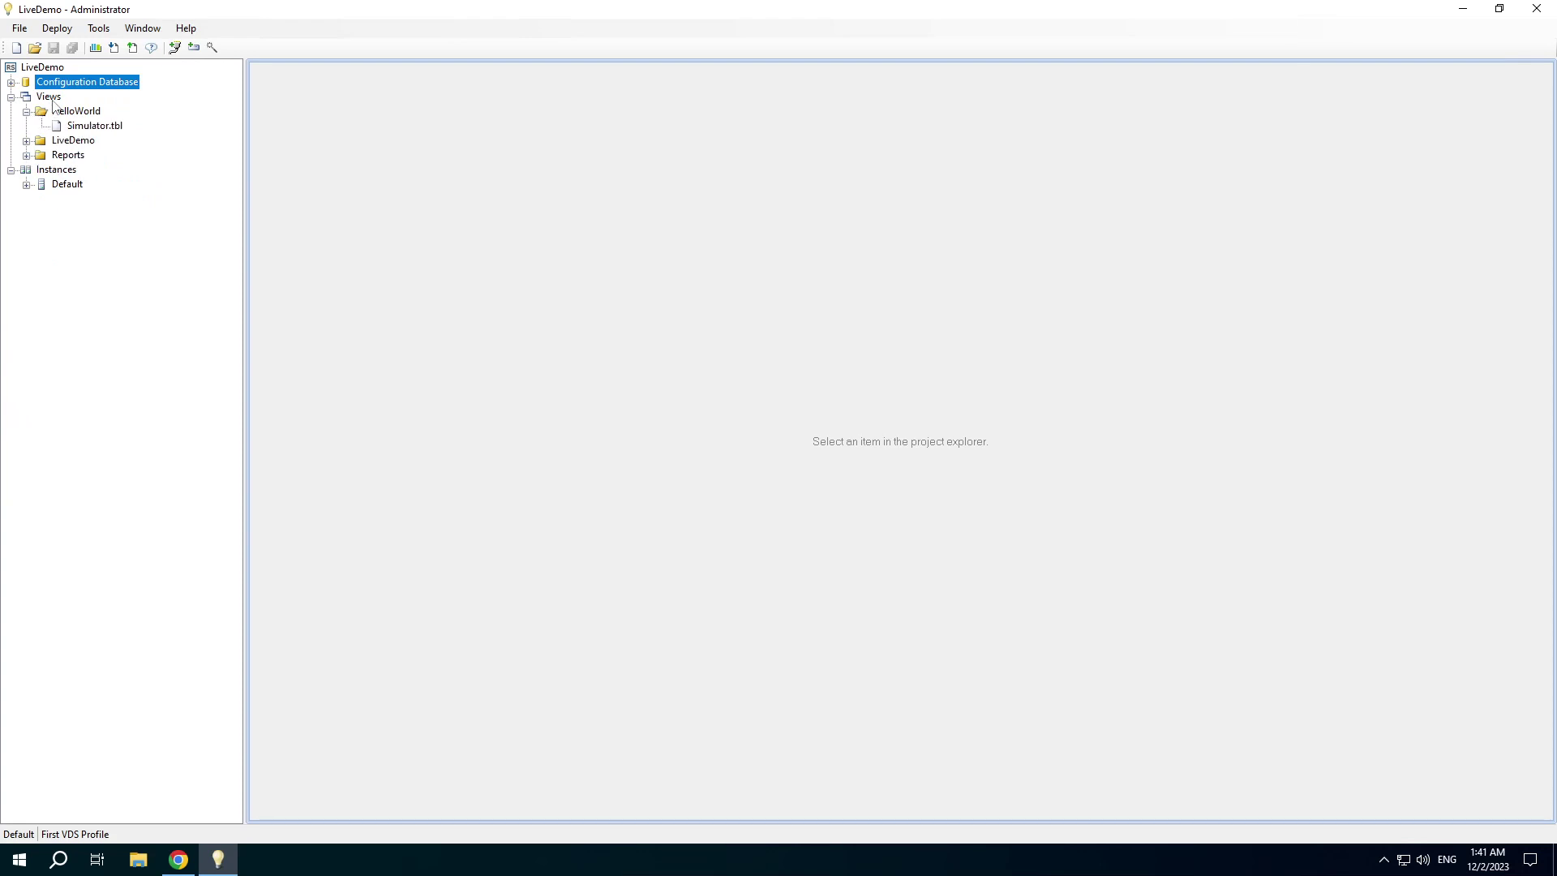
{"action": "right_click", "coordinate": [50, 99]}
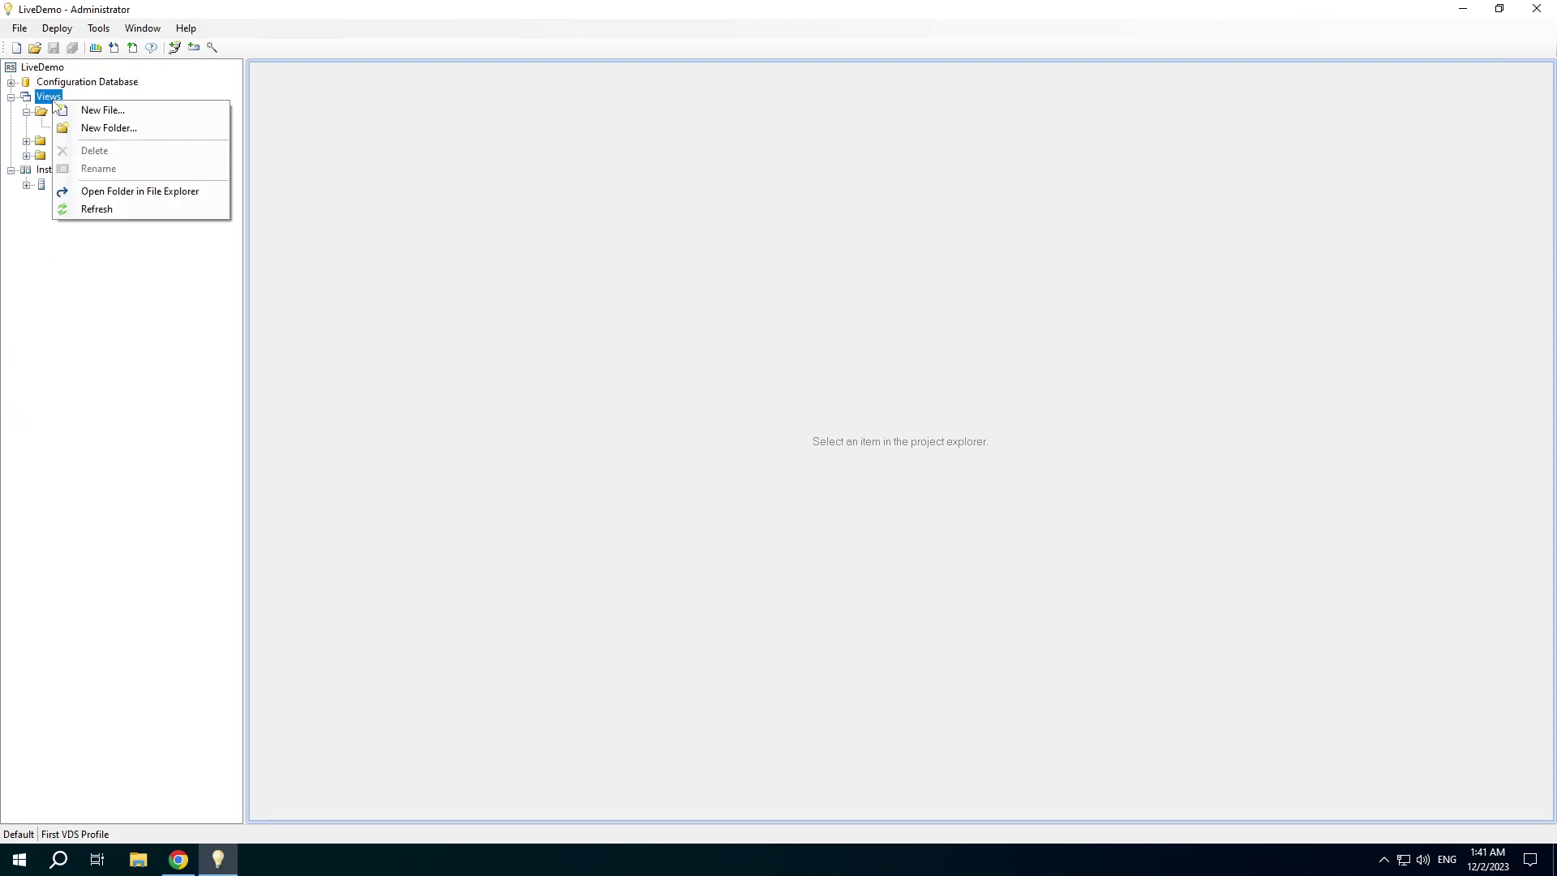
{"action": "left_click", "coordinate": [110, 194]}
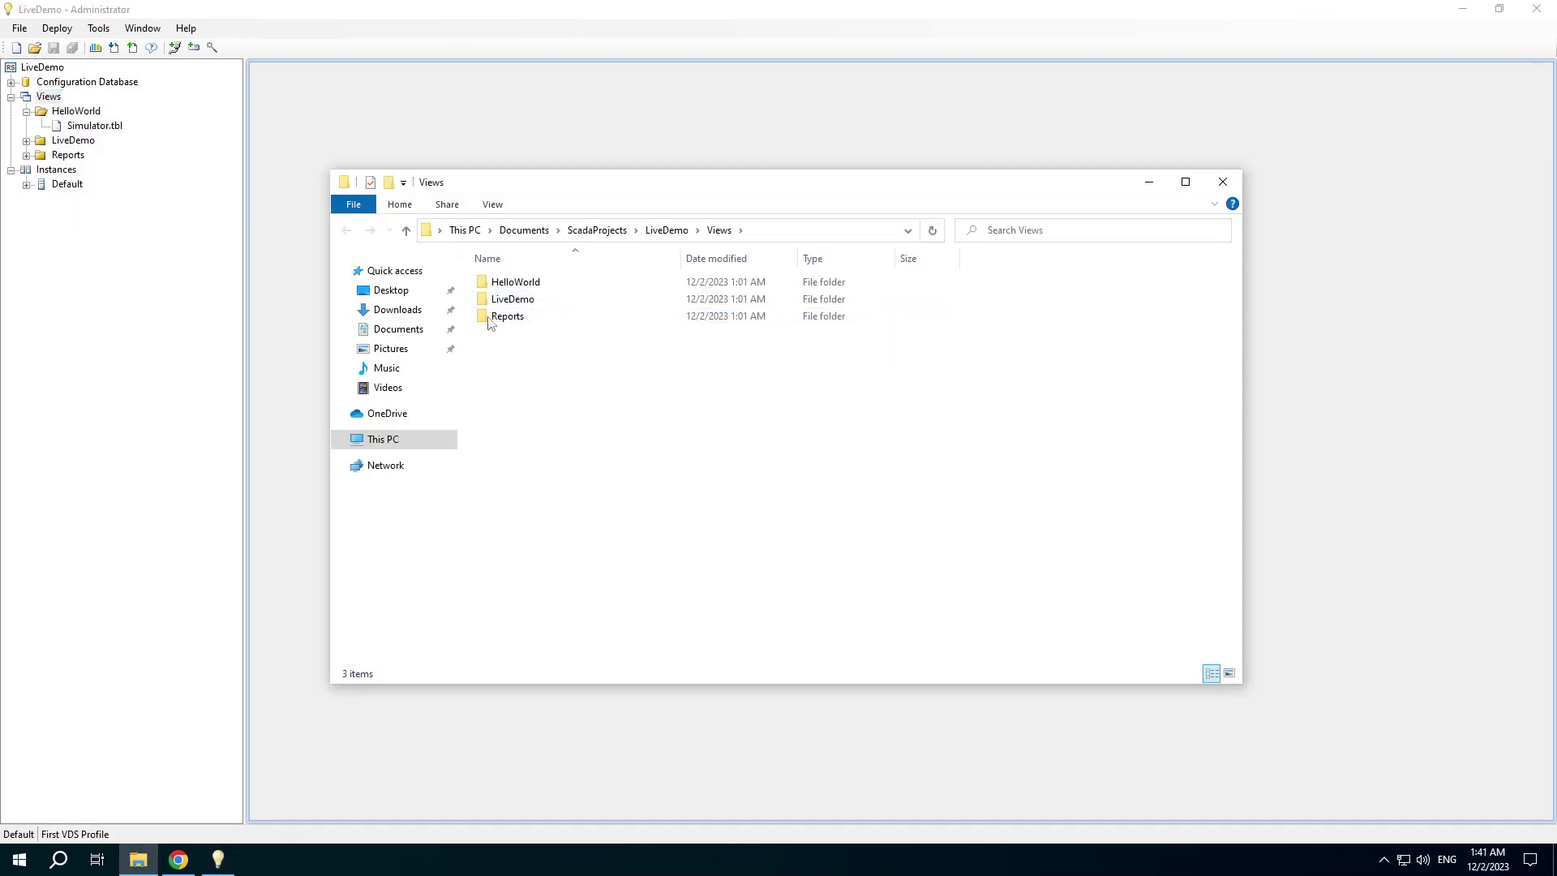
{"action": "double_click", "coordinate": [511, 284]}
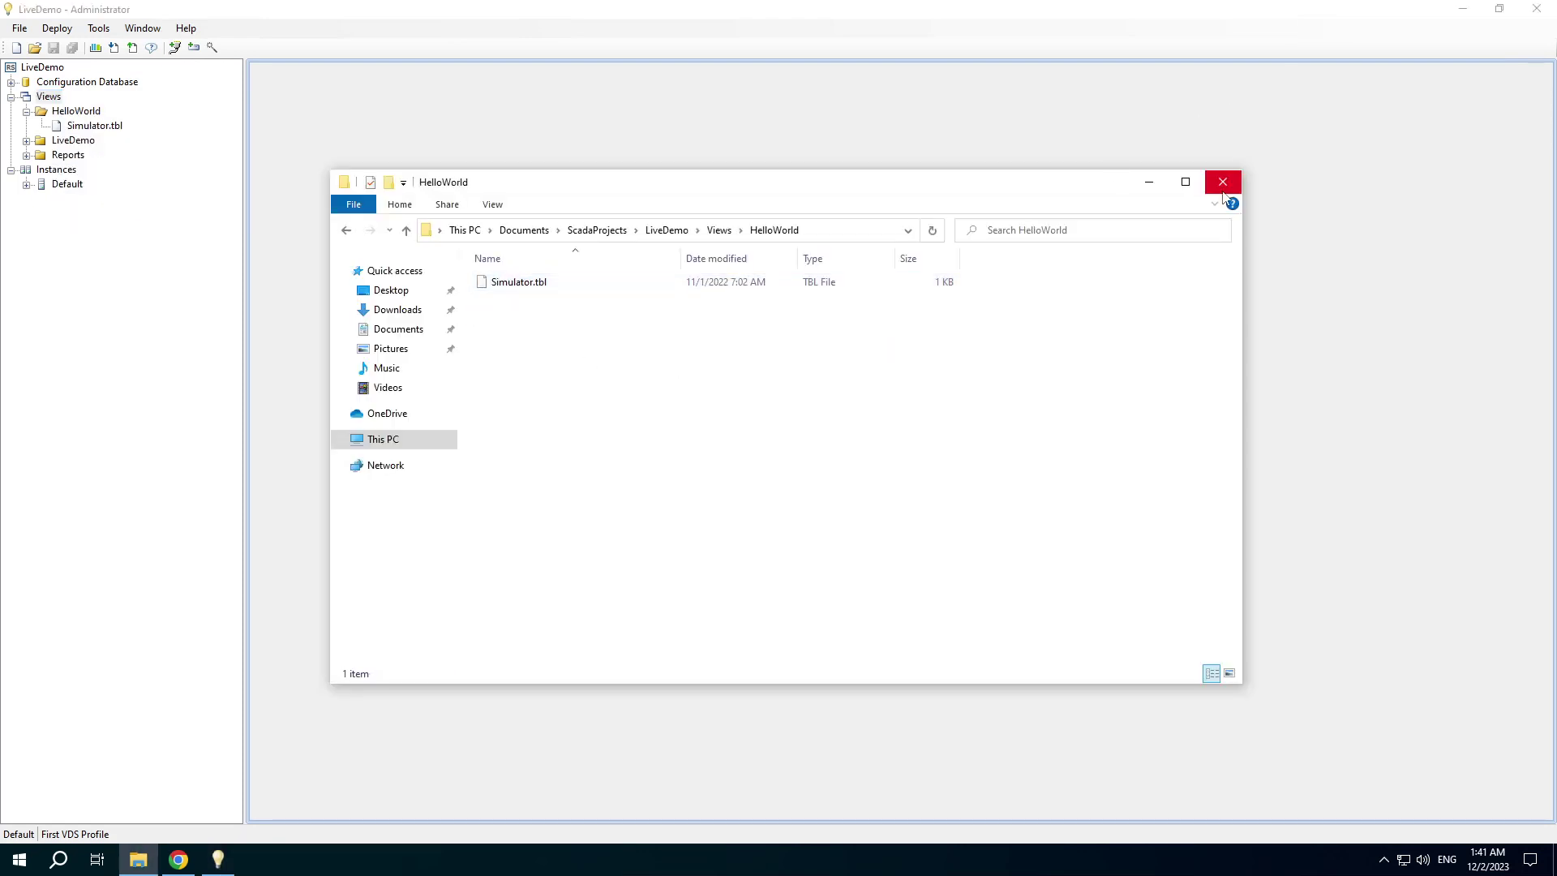
{"action": "left_click", "coordinate": [1221, 183]}
Step: Open Simulator.tbl, expand LiveDemo, and preview HomeScheme.sch in Scheme Editor before closing it
{"action": "left_click", "coordinate": [75, 126]}
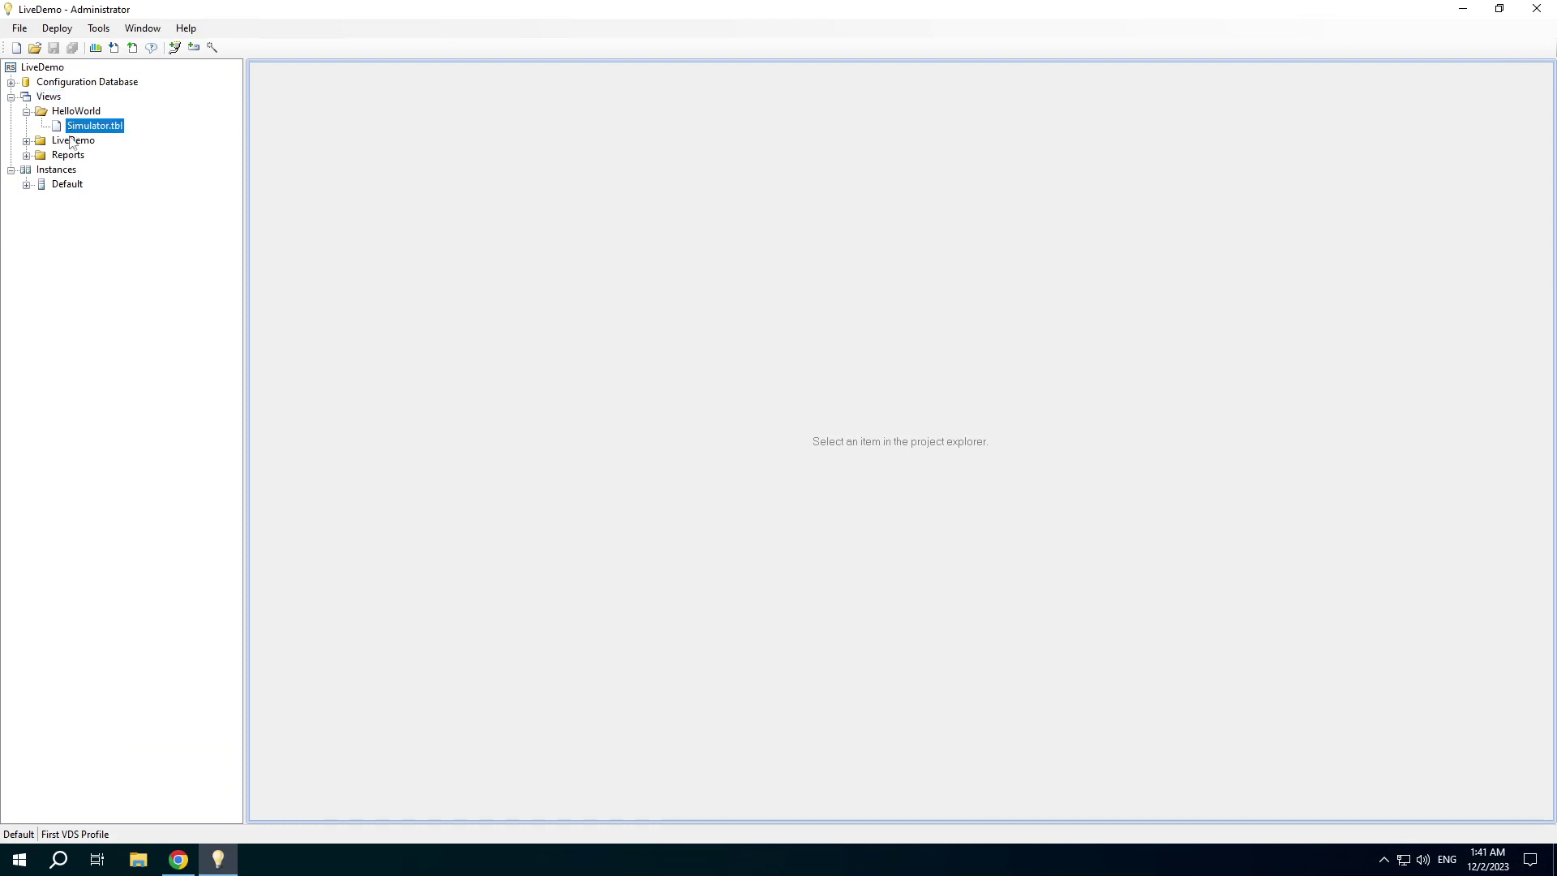
{"action": "left_click", "coordinate": [27, 141]}
{"action": "double_click", "coordinate": [84, 171]}
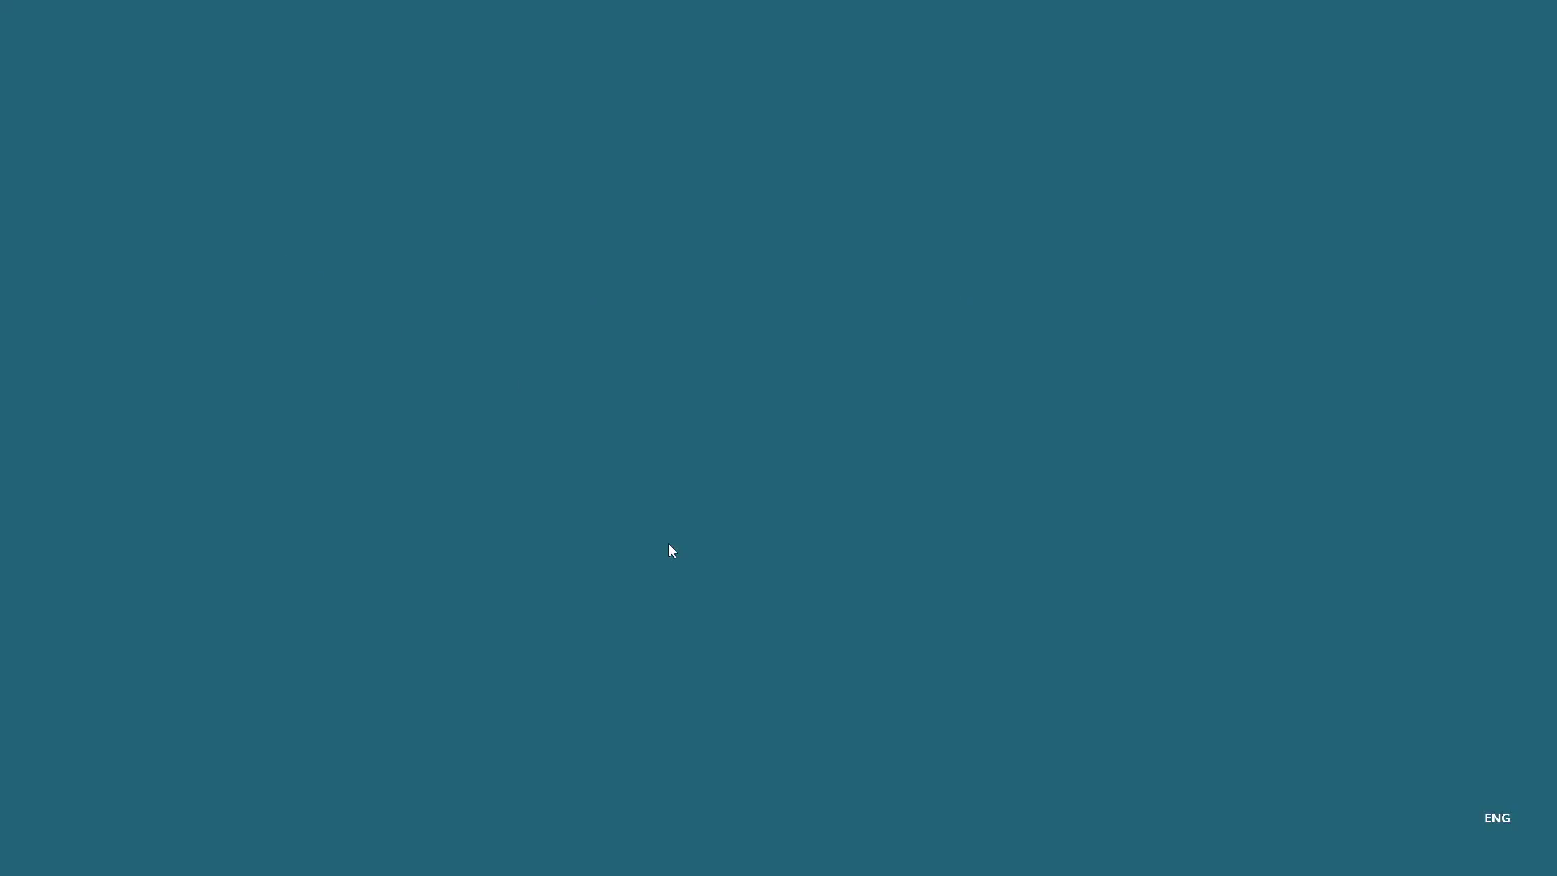
{"action": "left_click", "coordinate": [669, 543]}
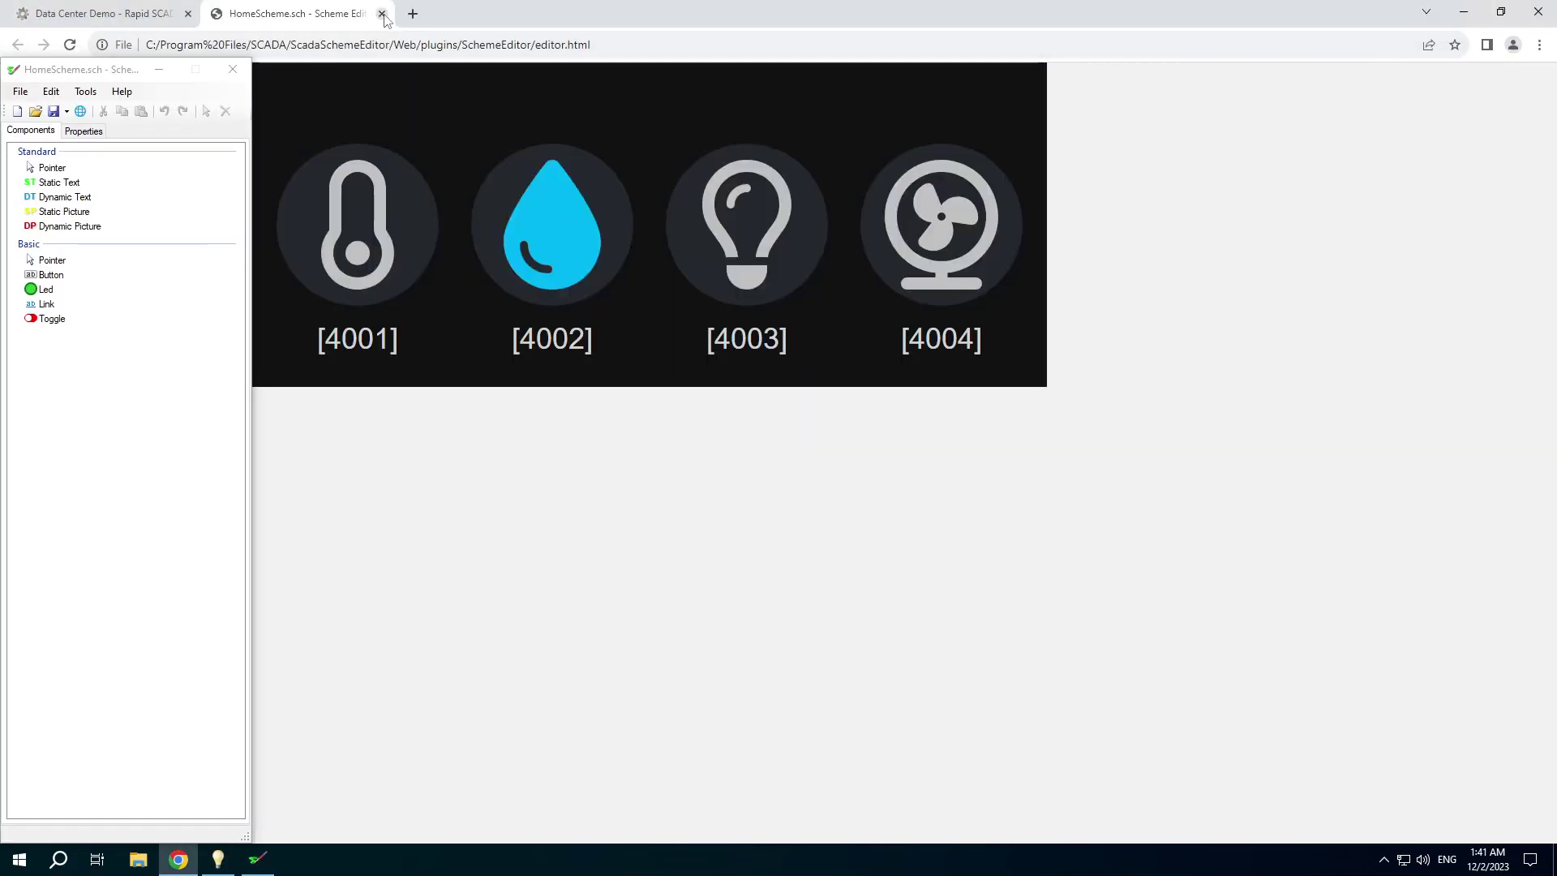
{"action": "left_click", "coordinate": [383, 15]}
{"action": "left_click", "coordinate": [232, 69]}
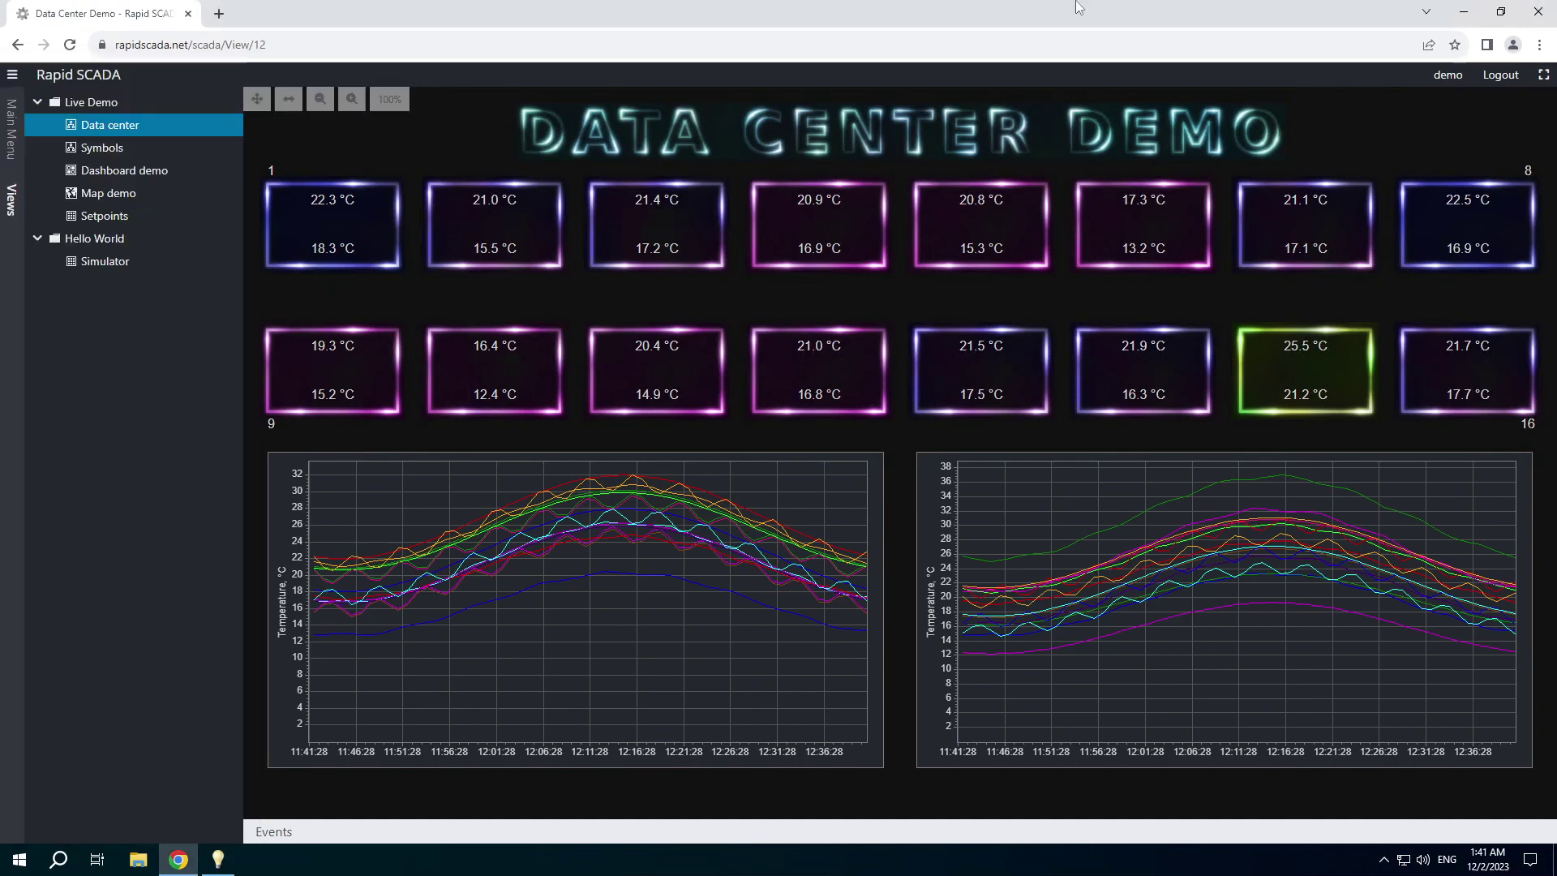
{"action": "left_click", "coordinate": [1464, 12]}
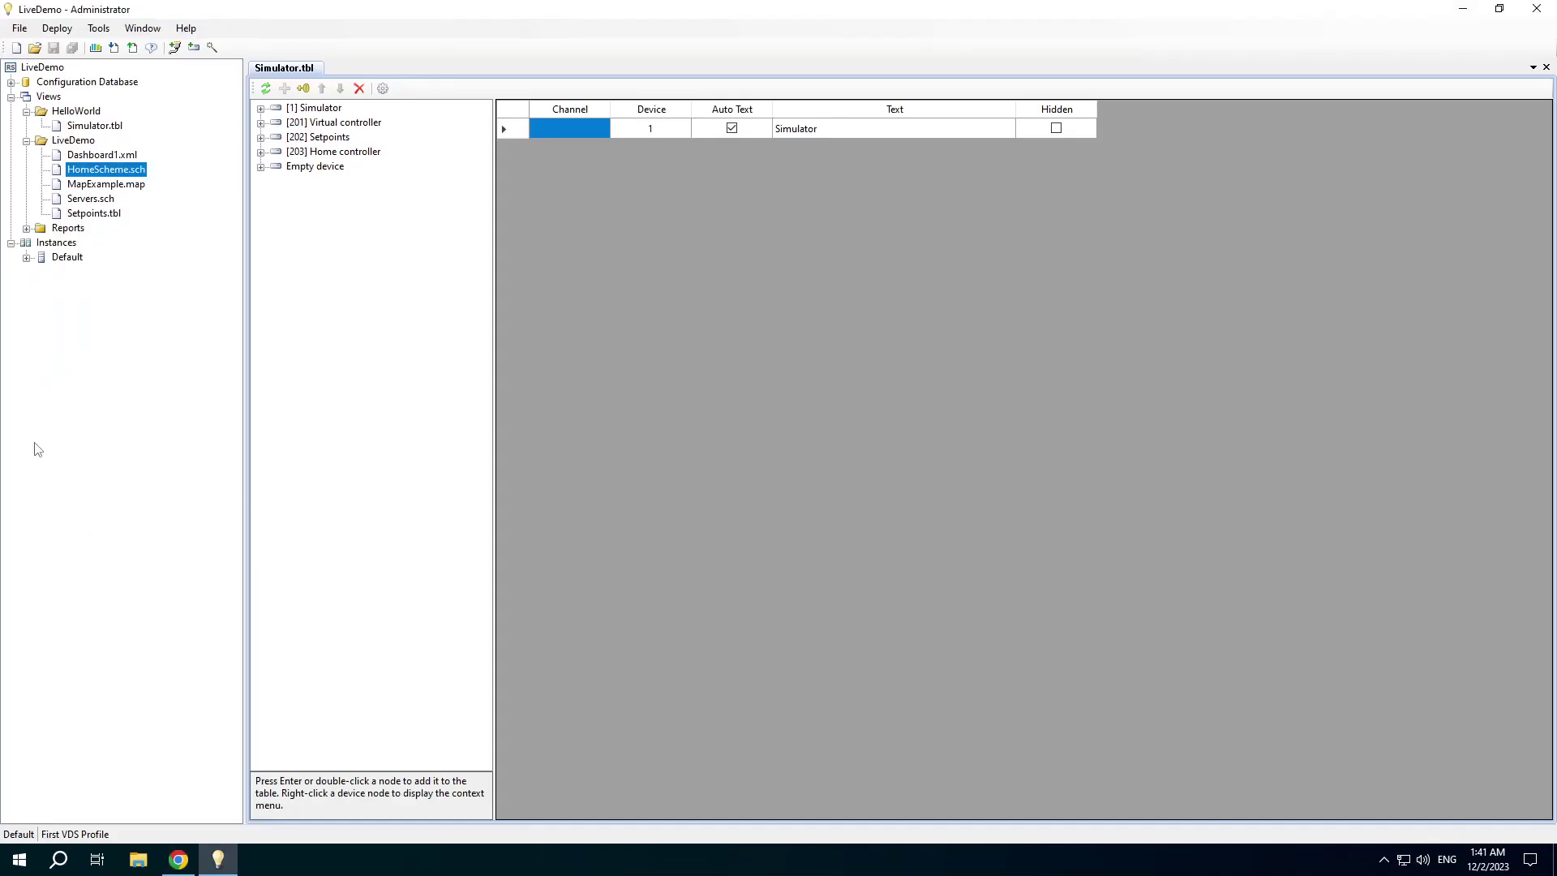
Step: Collapse Views, expand Instances > Default > Server, and close the Simulator.tbl tab
{"action": "left_click", "coordinate": [11, 97]}
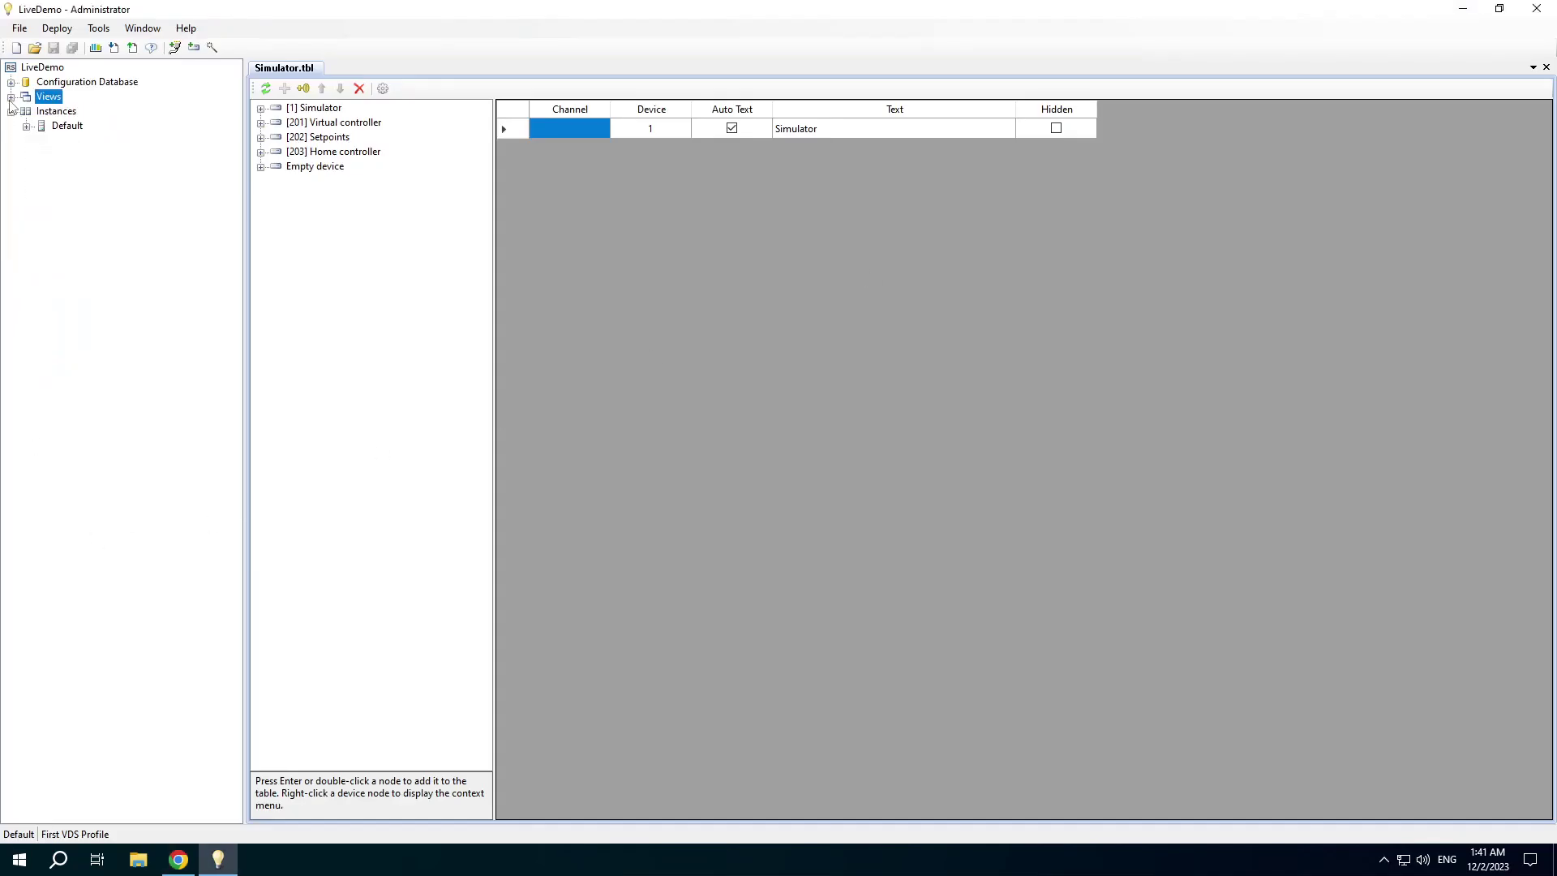
{"action": "left_click", "coordinate": [27, 126]}
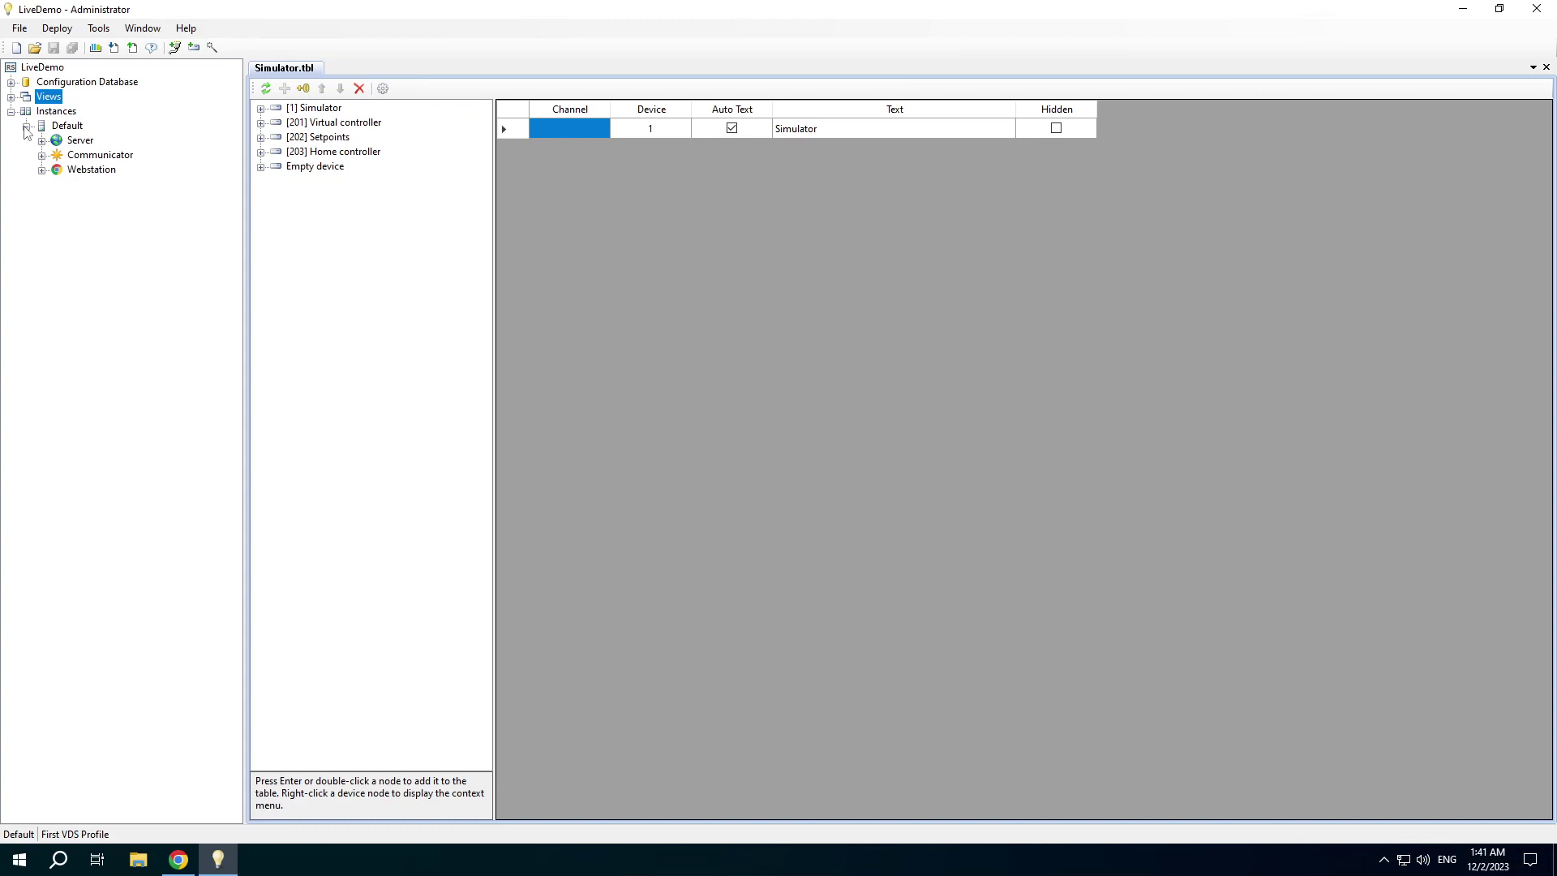
{"action": "left_click", "coordinate": [62, 127]}
{"action": "left_click", "coordinate": [43, 141]}
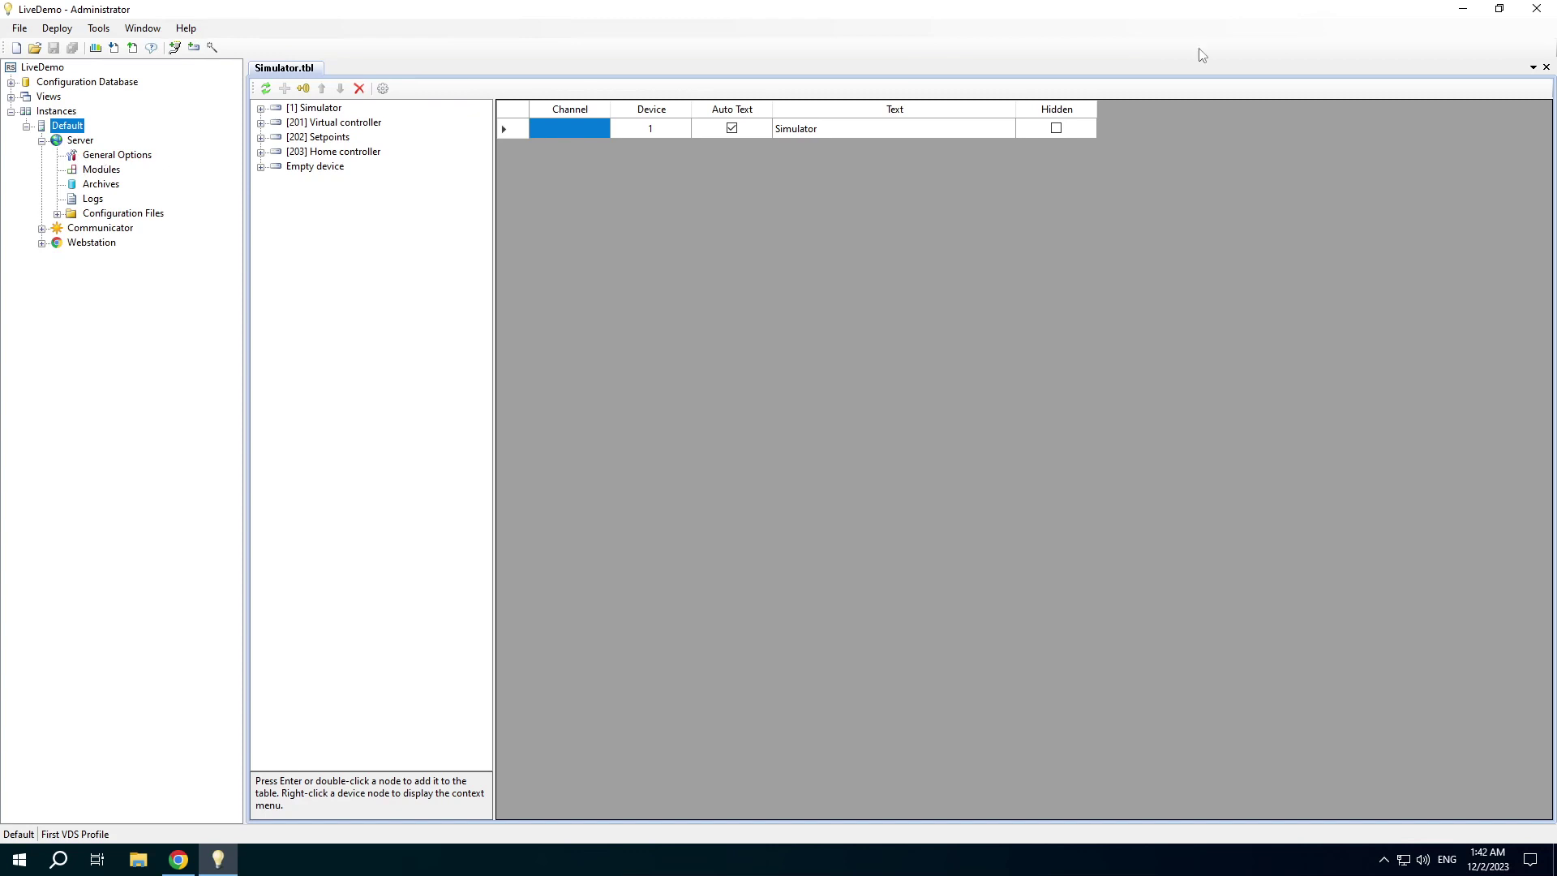
{"action": "left_click", "coordinate": [1545, 67]}
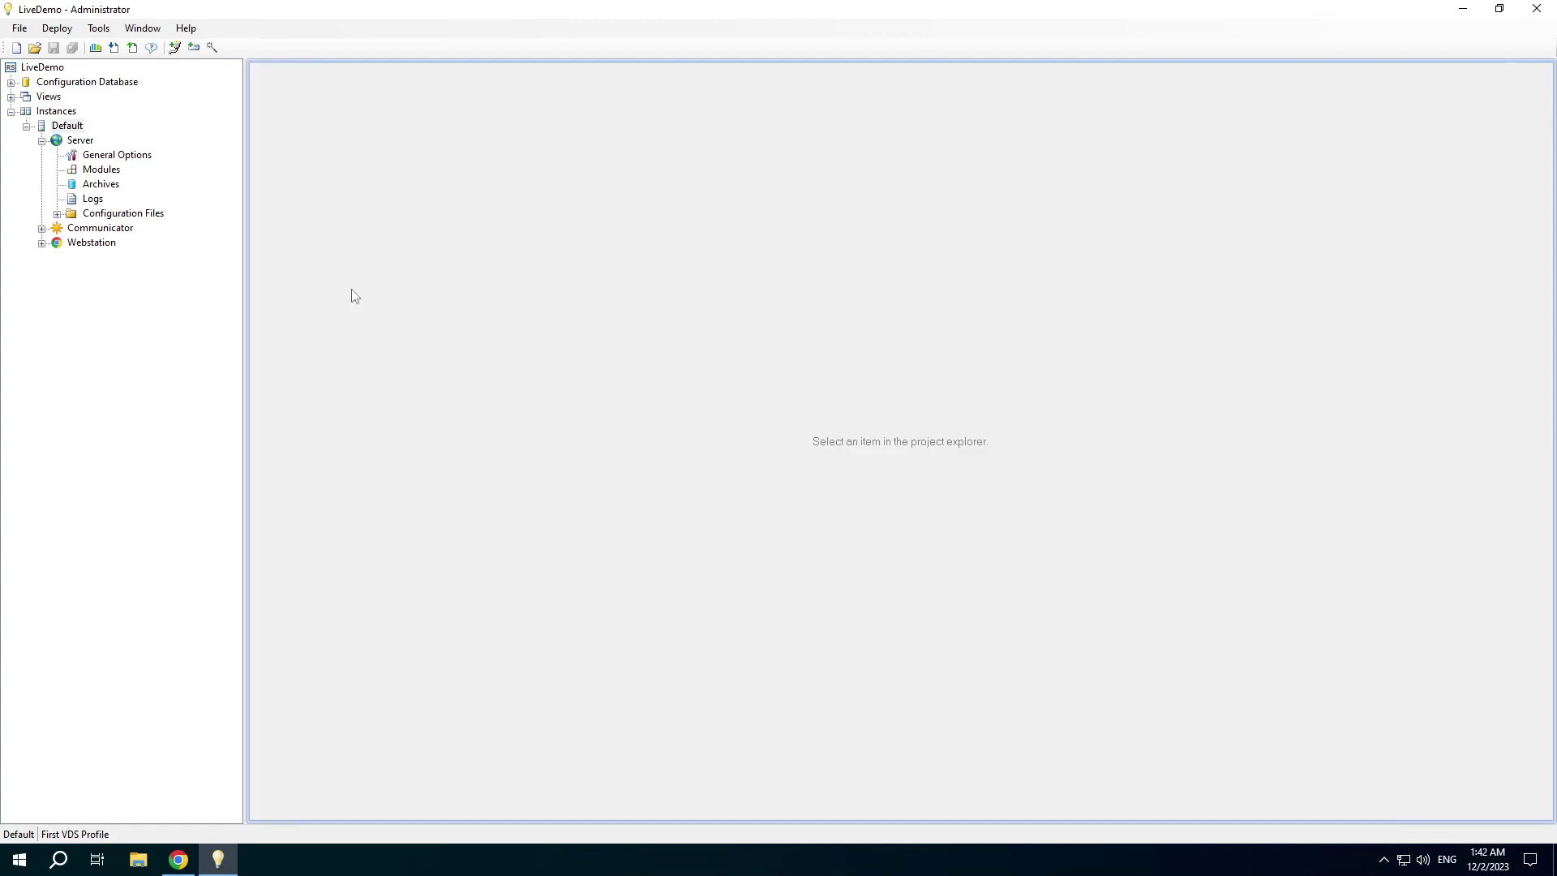
Step: Review Server general options (TCP port 10000) and the modules, including ModArcBasic settings and descriptions
{"action": "left_click", "coordinate": [105, 156]}
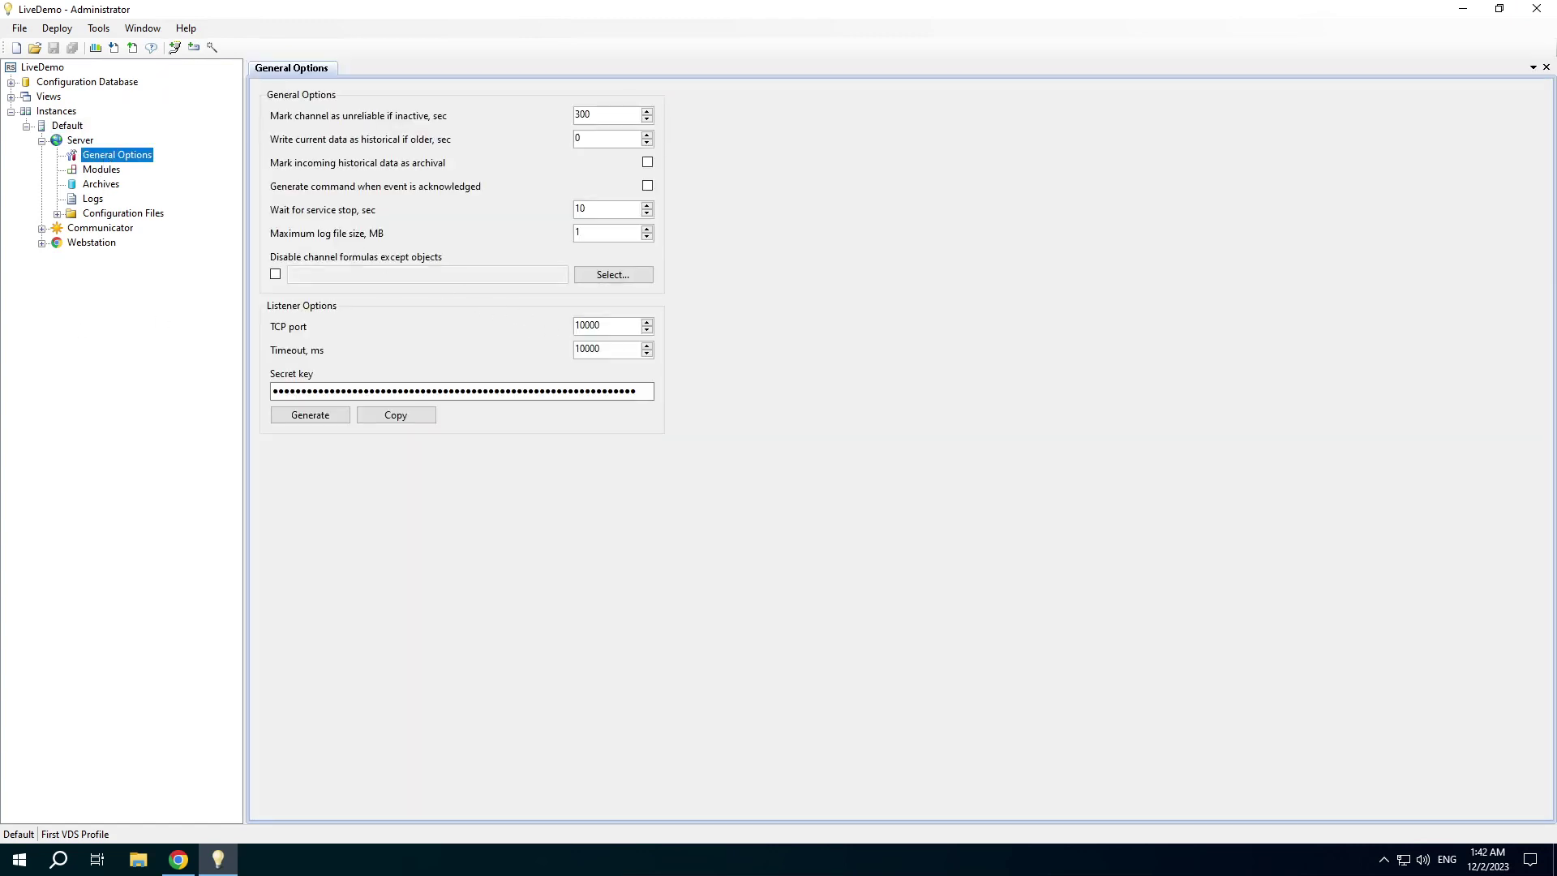
{"action": "left_click", "coordinate": [578, 326]}
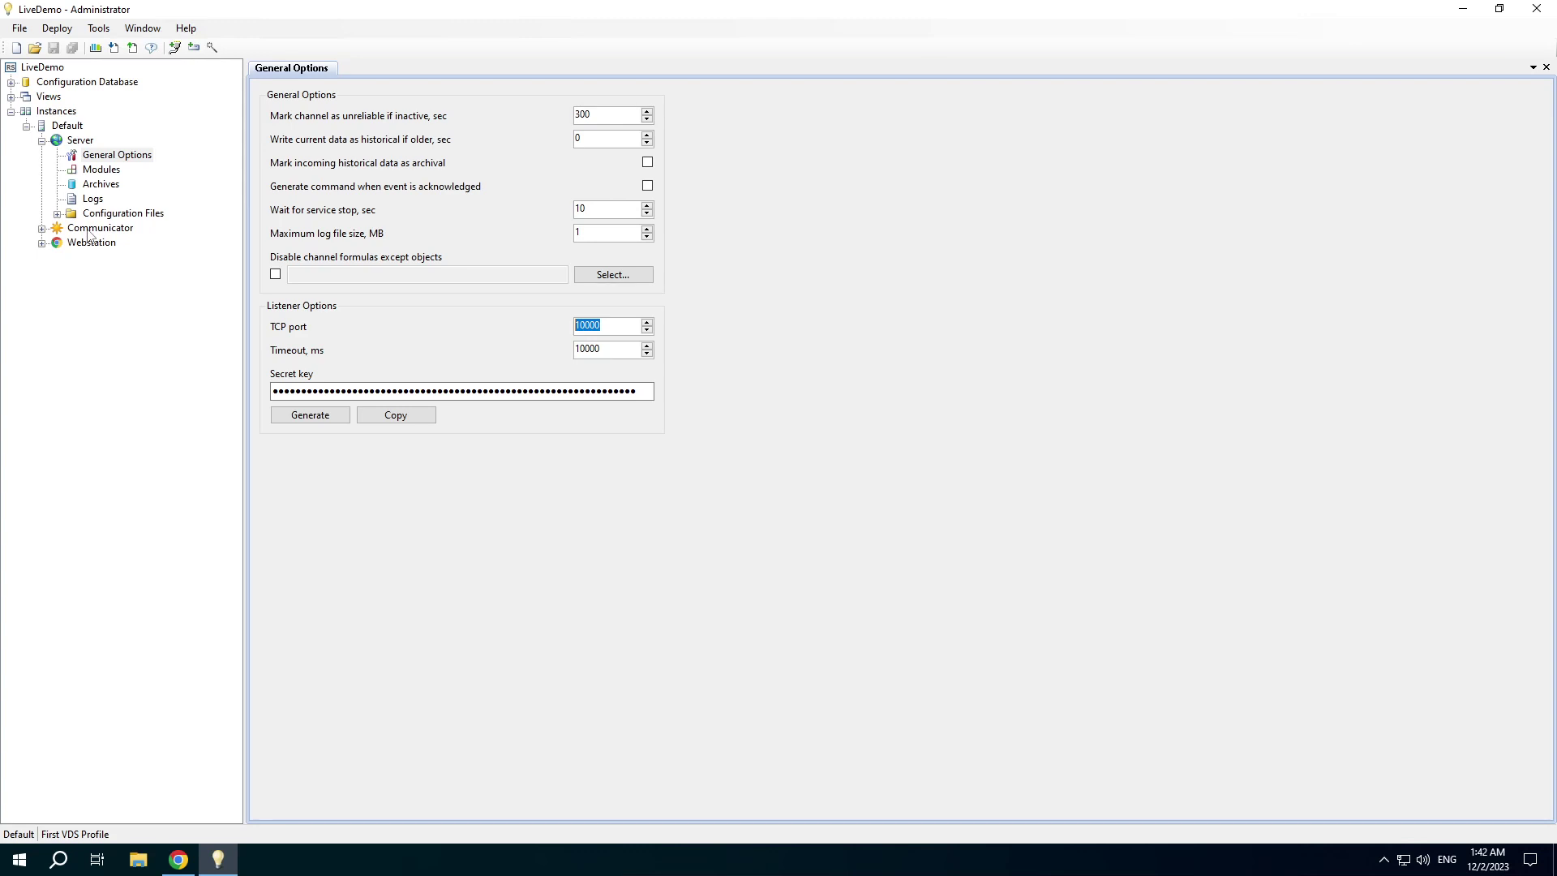
{"action": "left_click", "coordinate": [101, 170]}
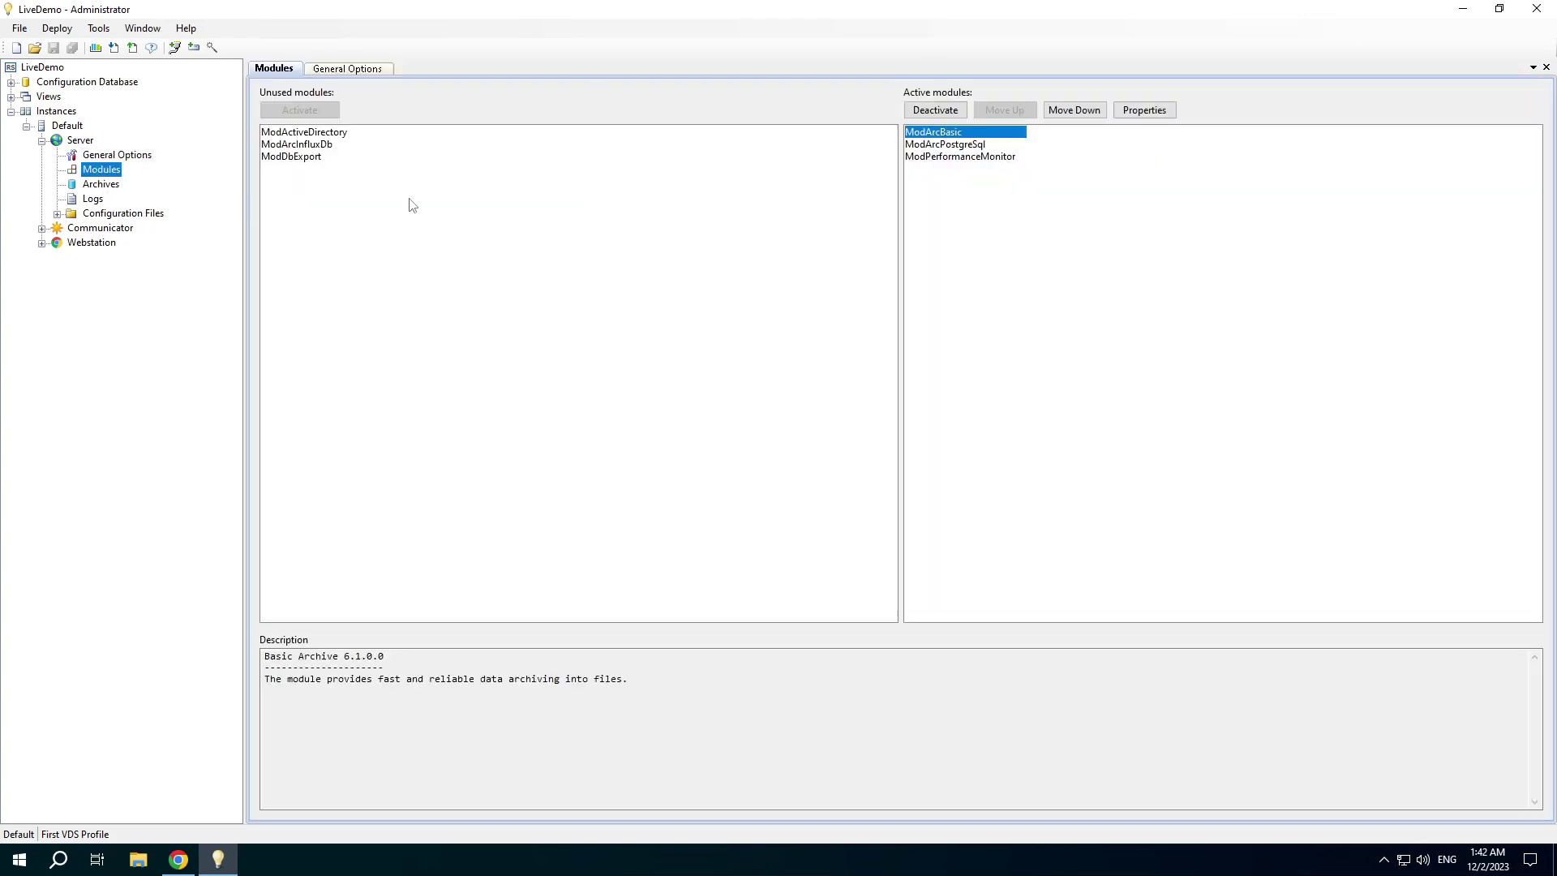
{"action": "left_click", "coordinate": [1168, 108]}
{"action": "left_click", "coordinate": [942, 349]}
{"action": "left_click", "coordinate": [292, 133]}
{"action": "left_click", "coordinate": [296, 145]}
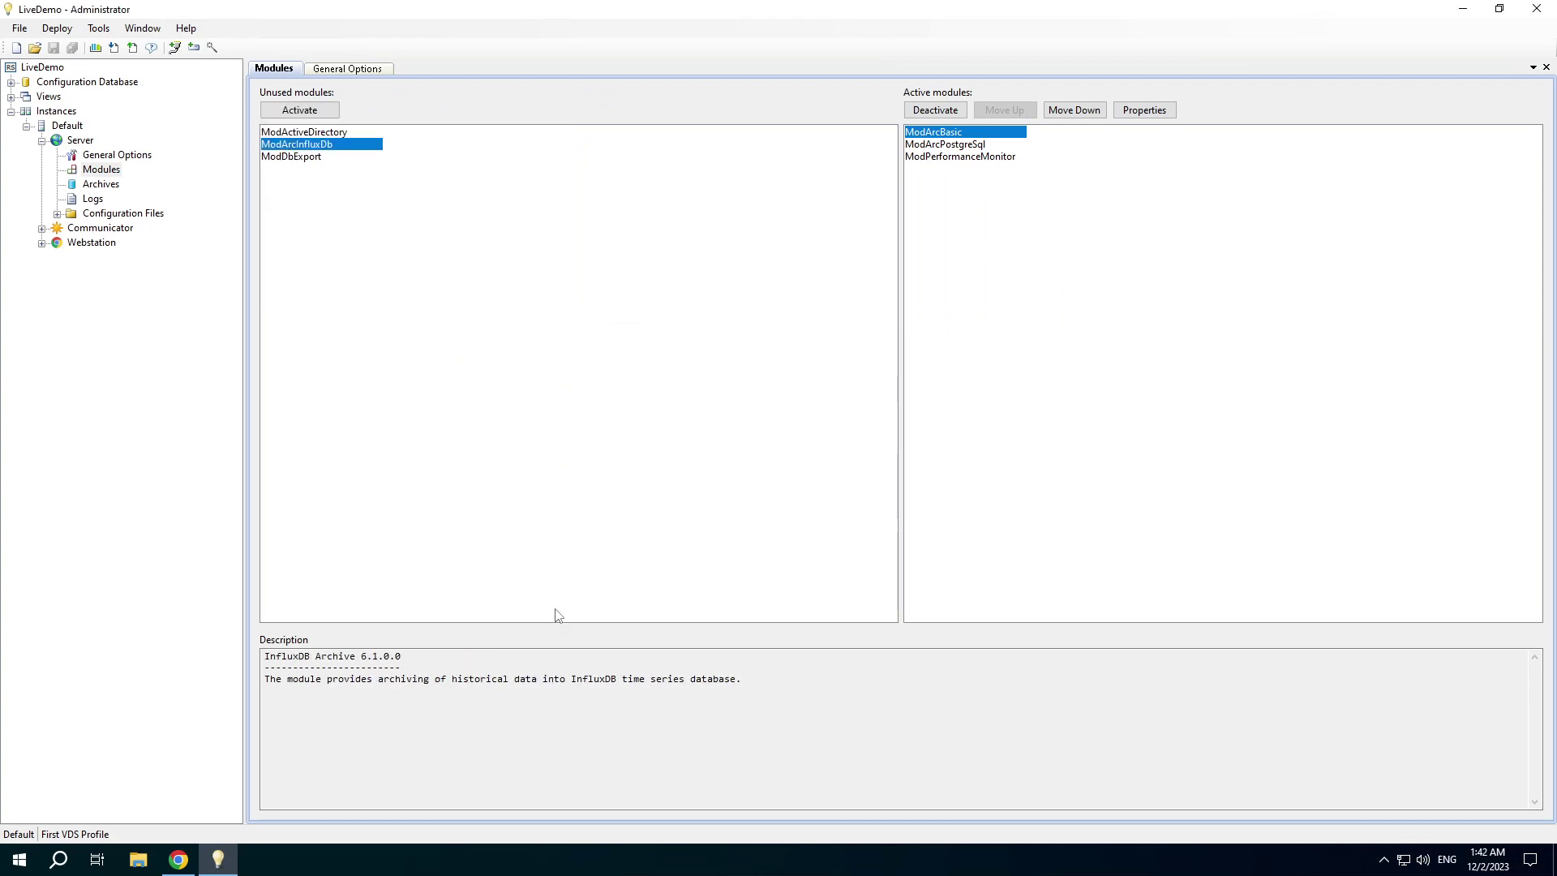
Step: Review Server archives and the Archives secondary table, then open the Server Logs
{"action": "left_click", "coordinate": [114, 186]}
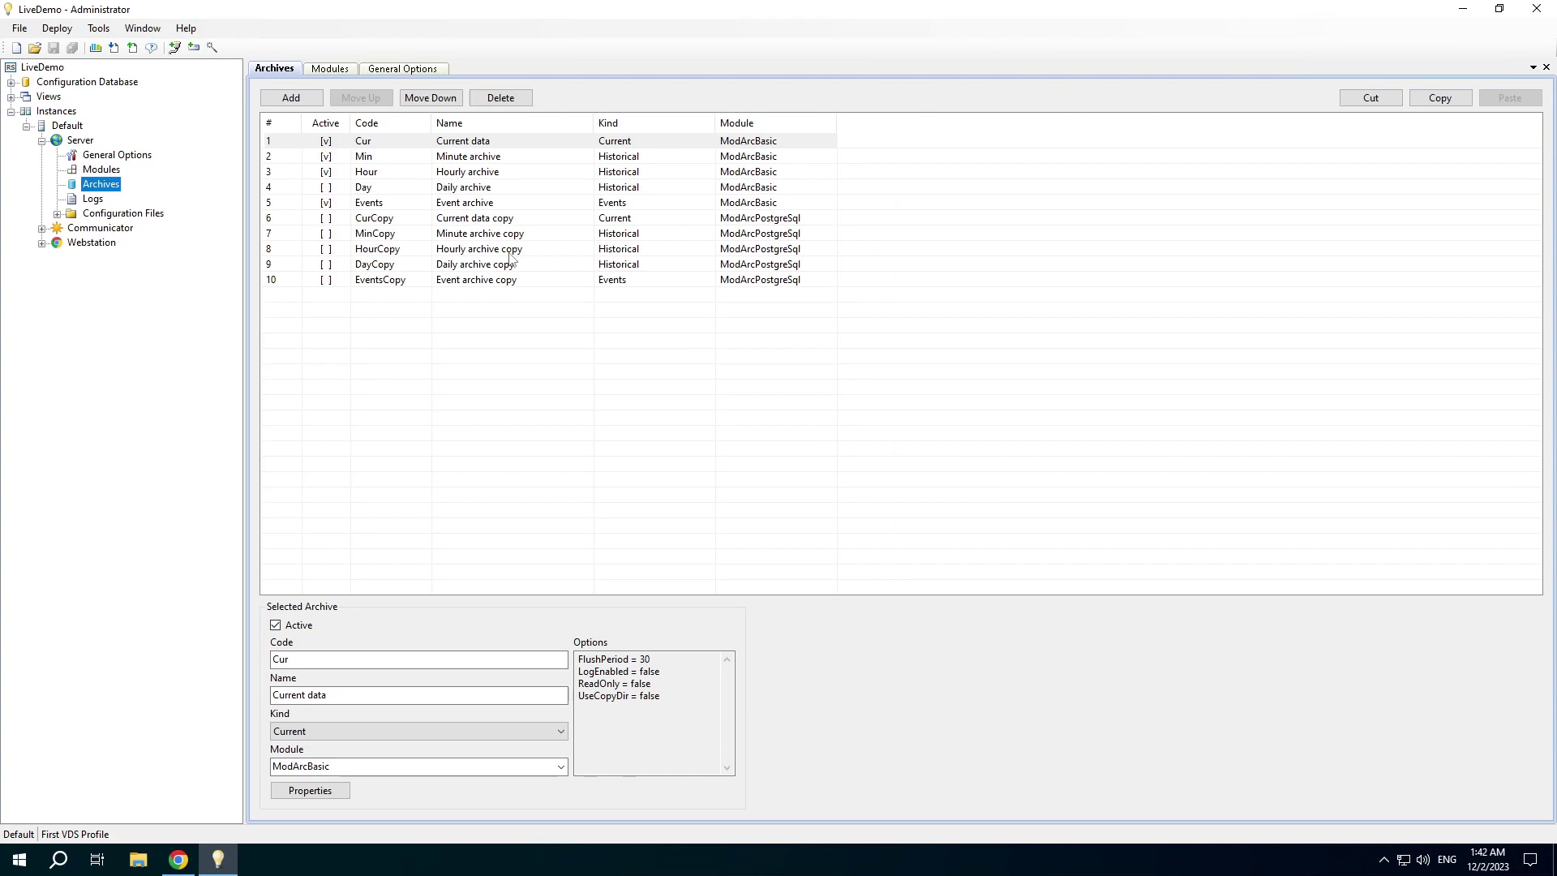
{"action": "left_click", "coordinate": [11, 82]}
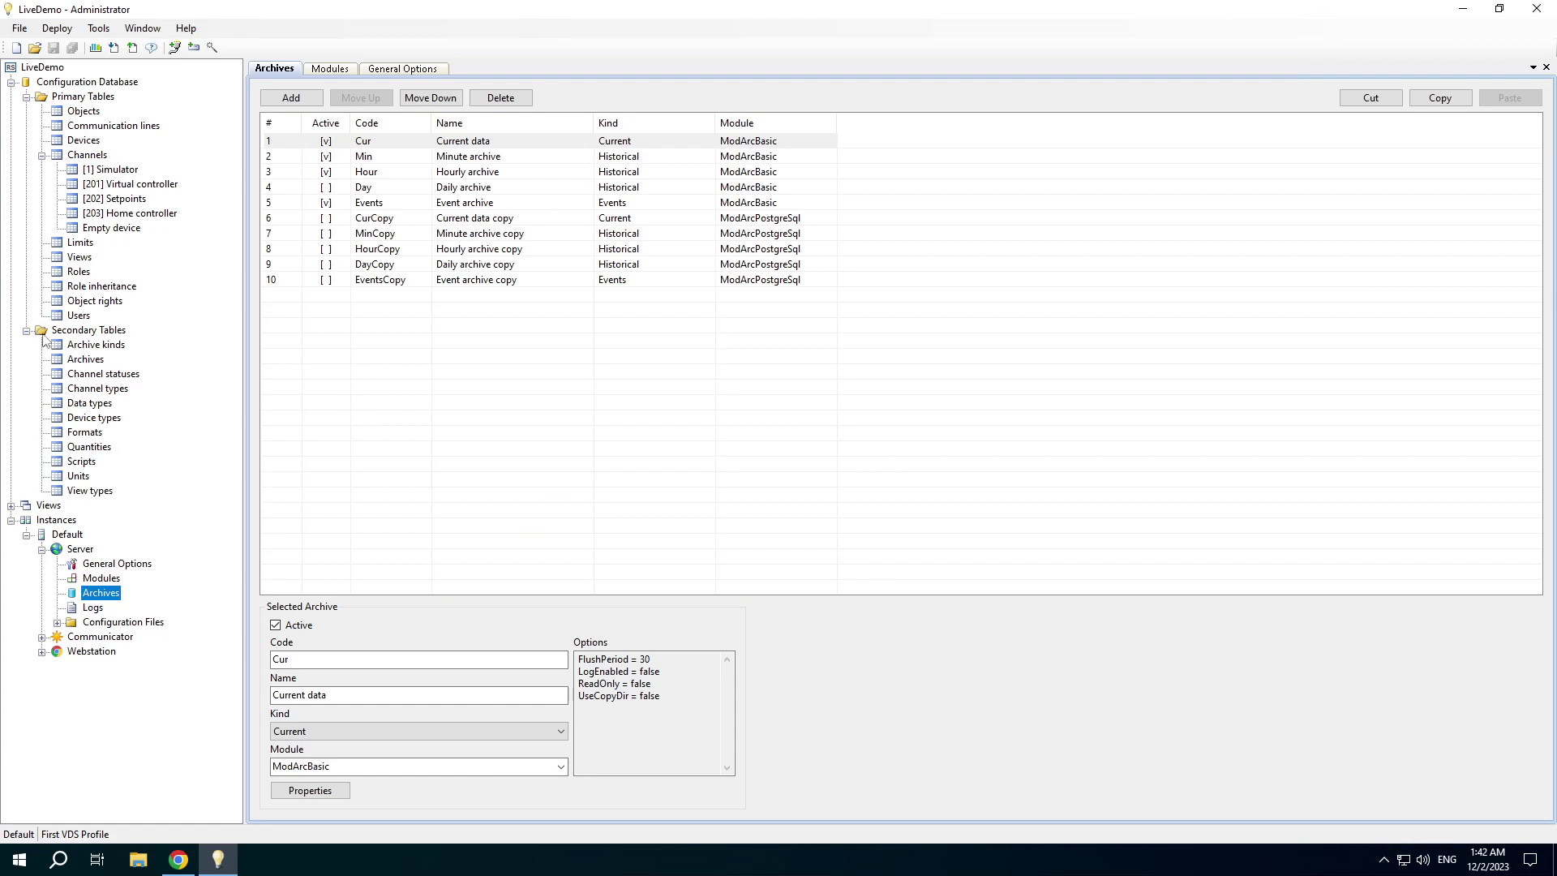
{"action": "left_click", "coordinate": [81, 359]}
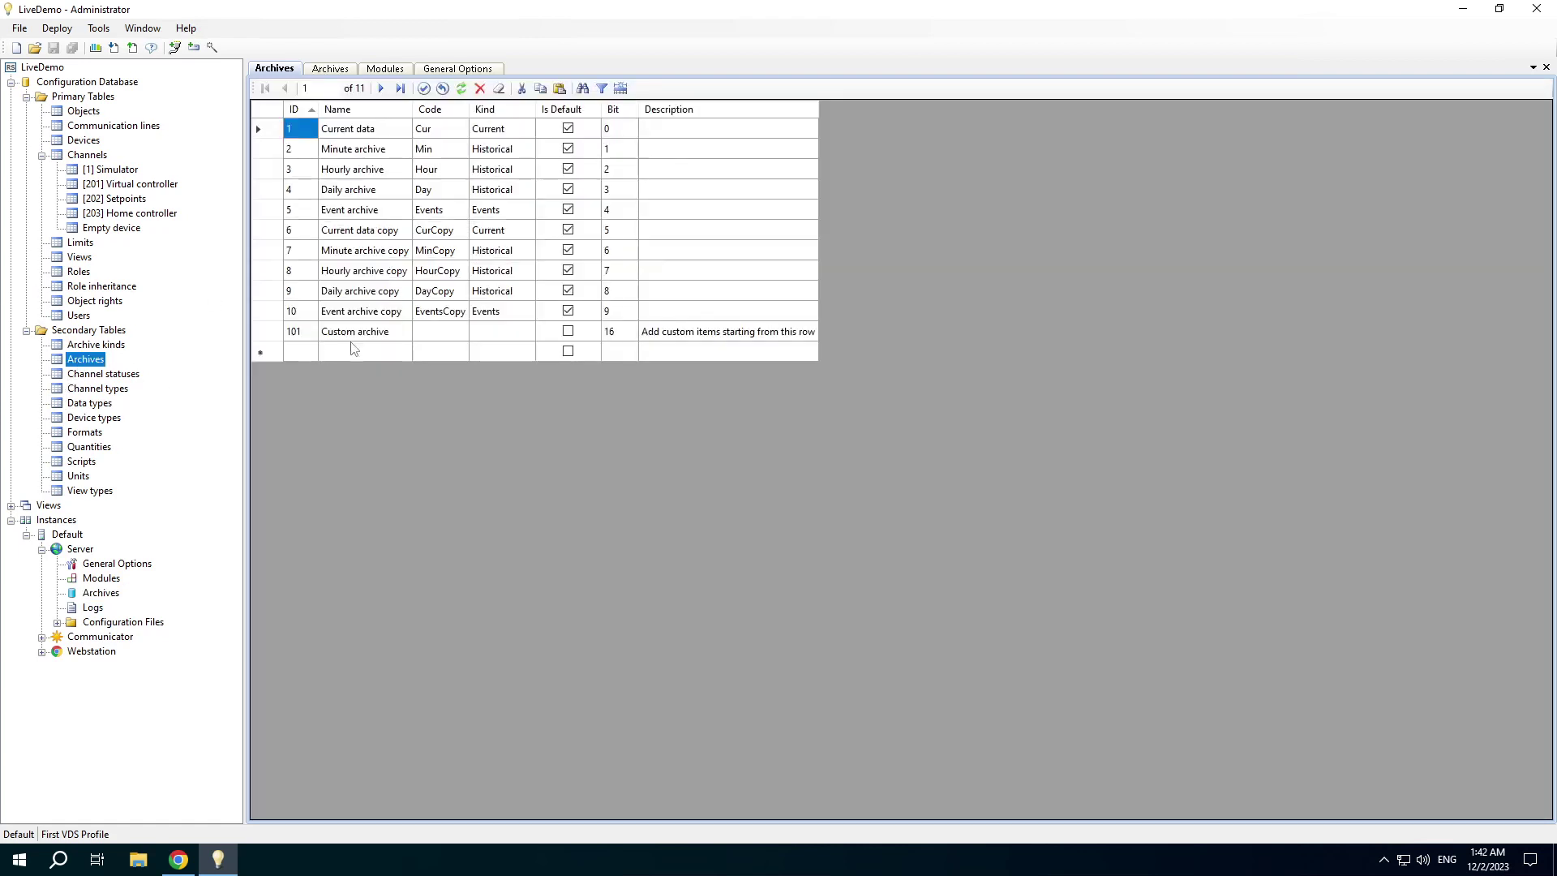
{"action": "left_click", "coordinate": [1546, 68]}
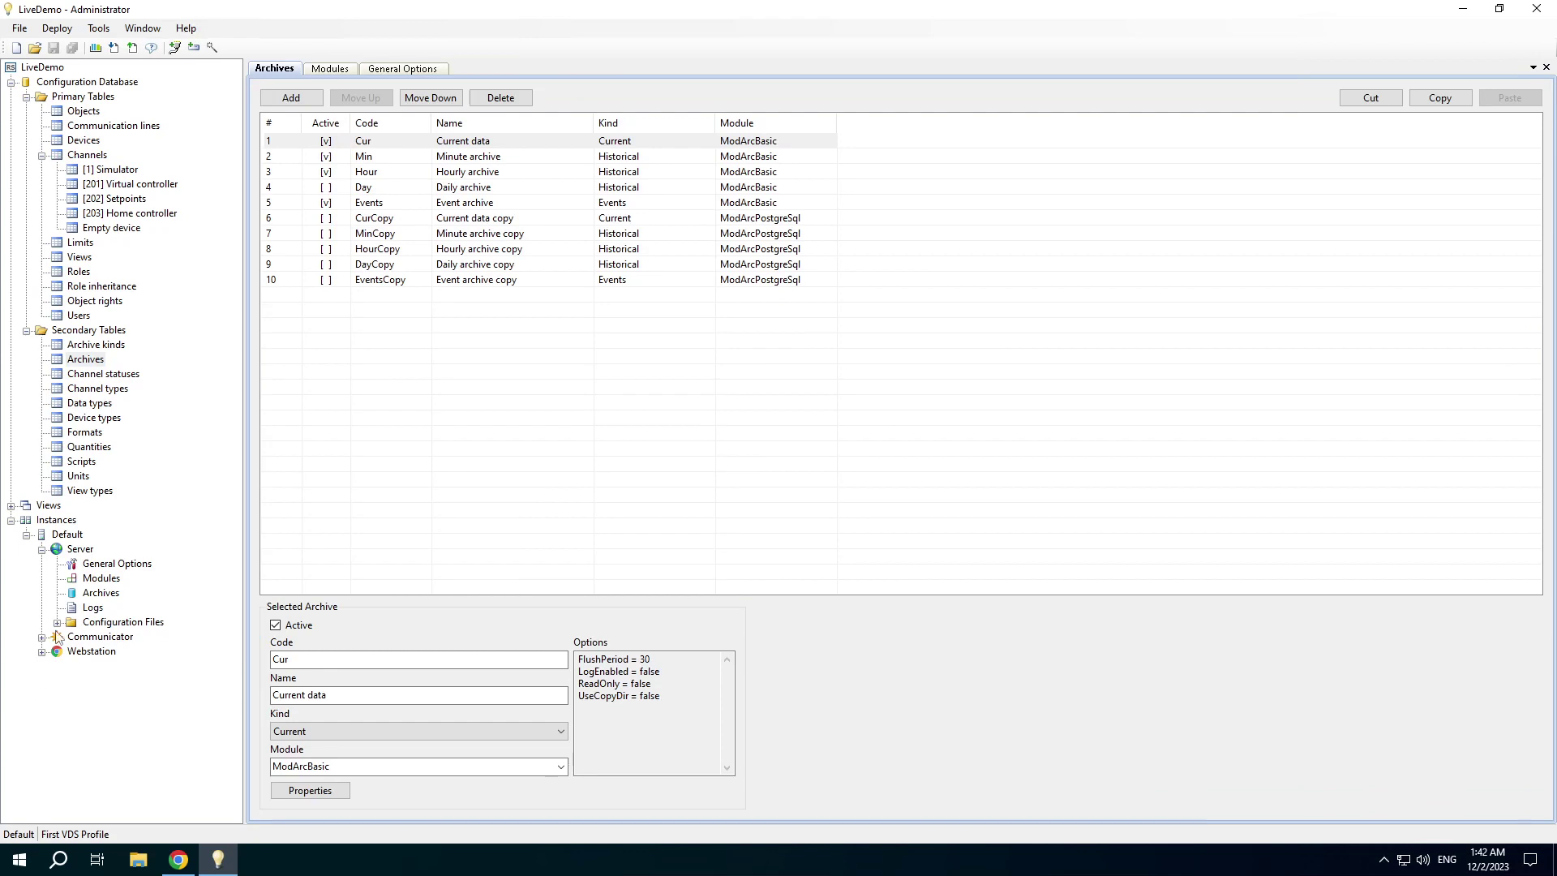
{"action": "left_click", "coordinate": [91, 609]}
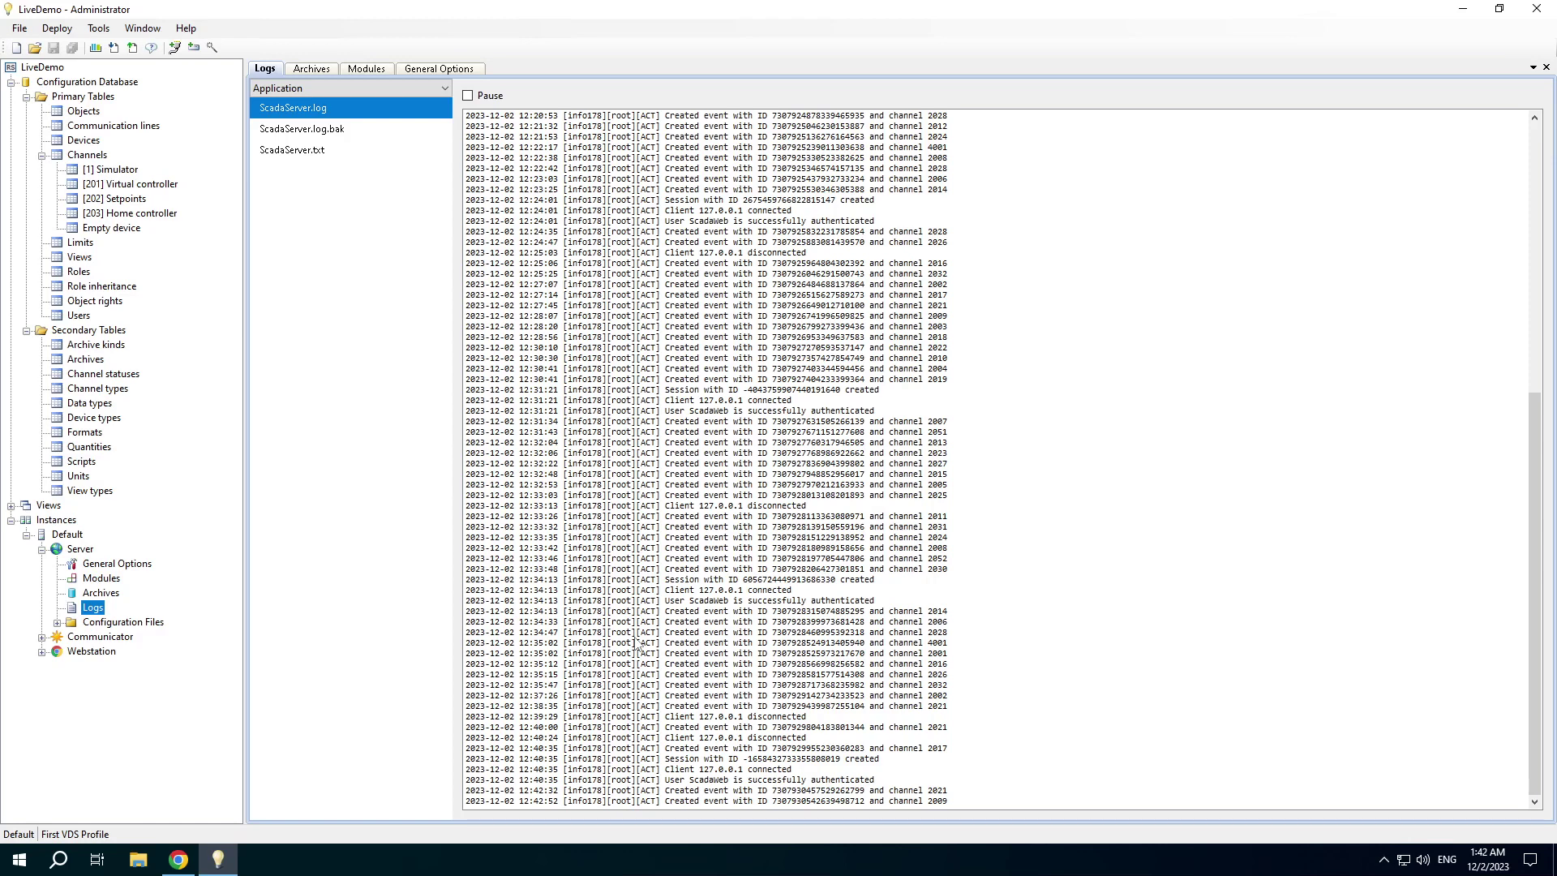
Step: Expand the Server, Communicator and Webstation configuration file folders in the project tree
{"action": "left_click", "coordinate": [56, 622]}
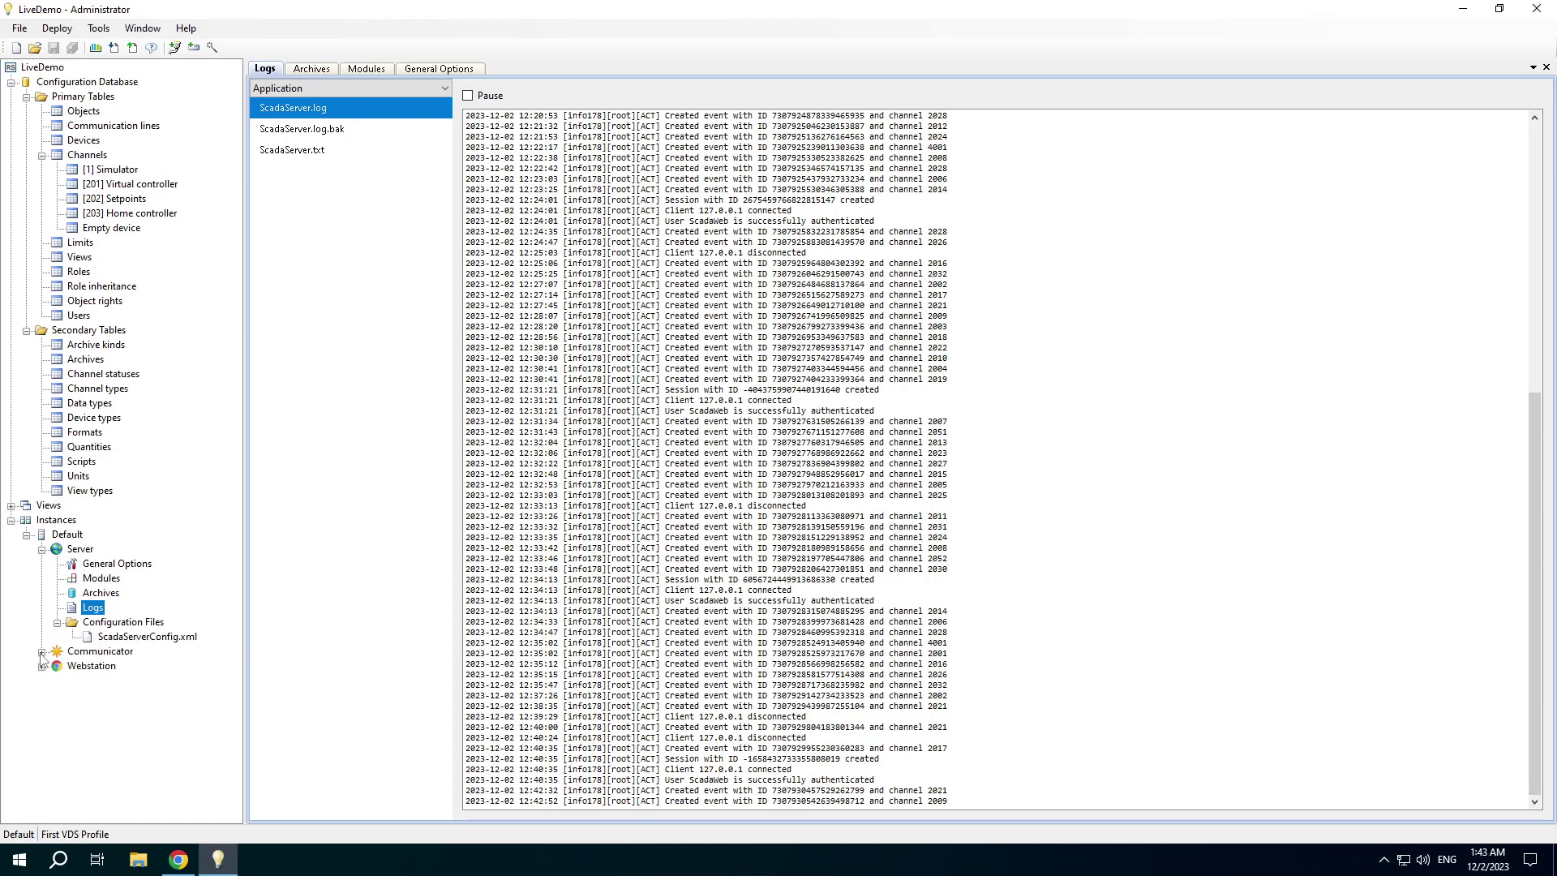
{"action": "left_click", "coordinate": [41, 652]}
{"action": "left_click", "coordinate": [57, 739]}
{"action": "left_click", "coordinate": [42, 768]}
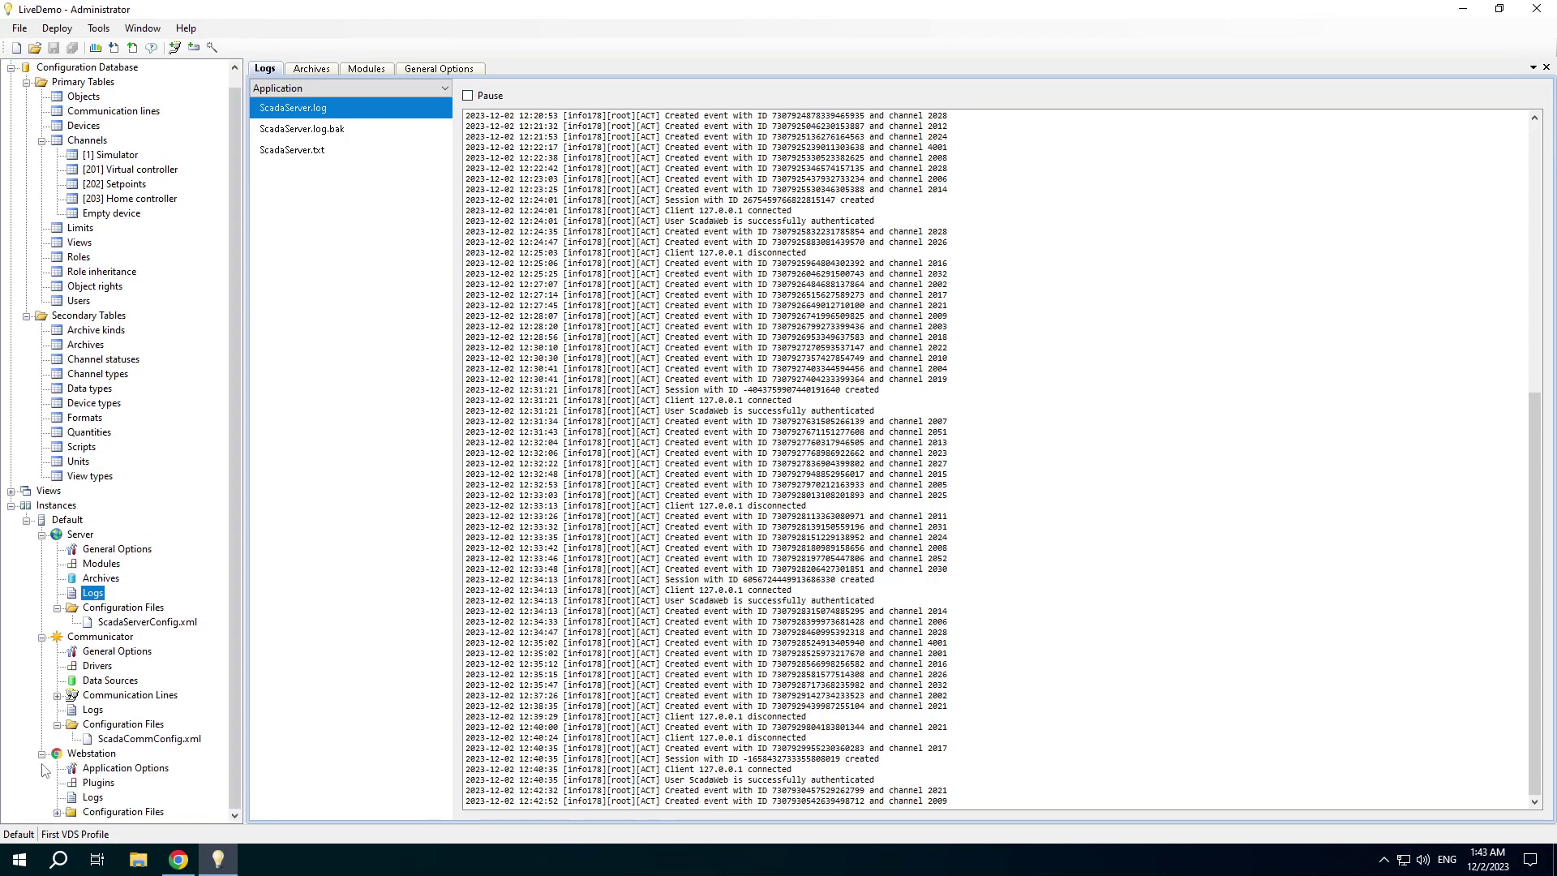
{"action": "left_click", "coordinate": [56, 812]}
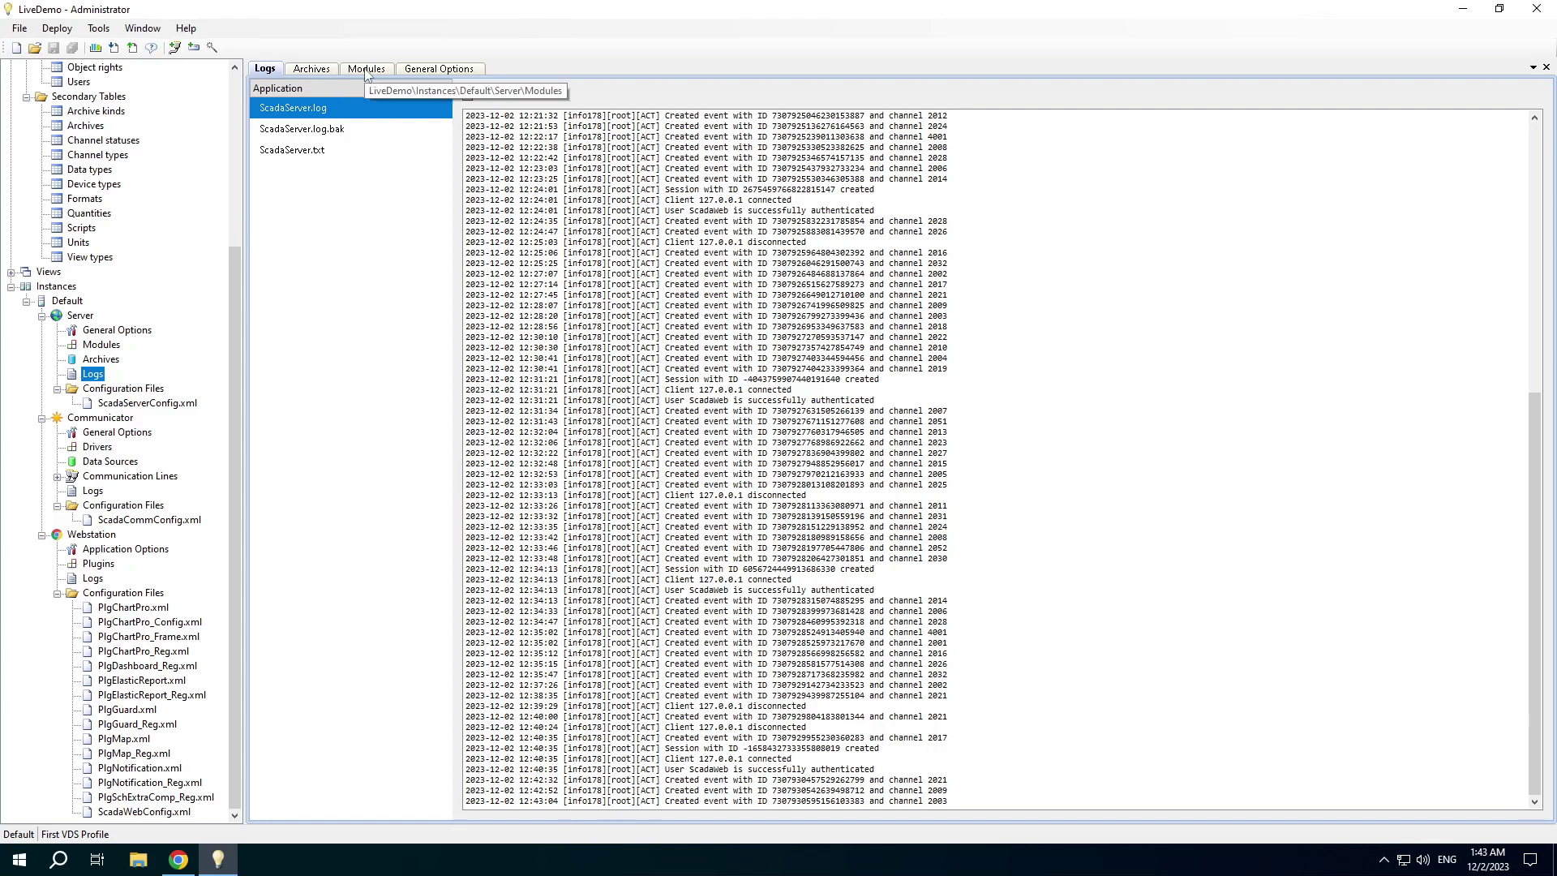
Step: Close all documents, then review Communicator general options, the DrvModbus description and Data Sources
{"action": "left_click", "coordinate": [142, 28]}
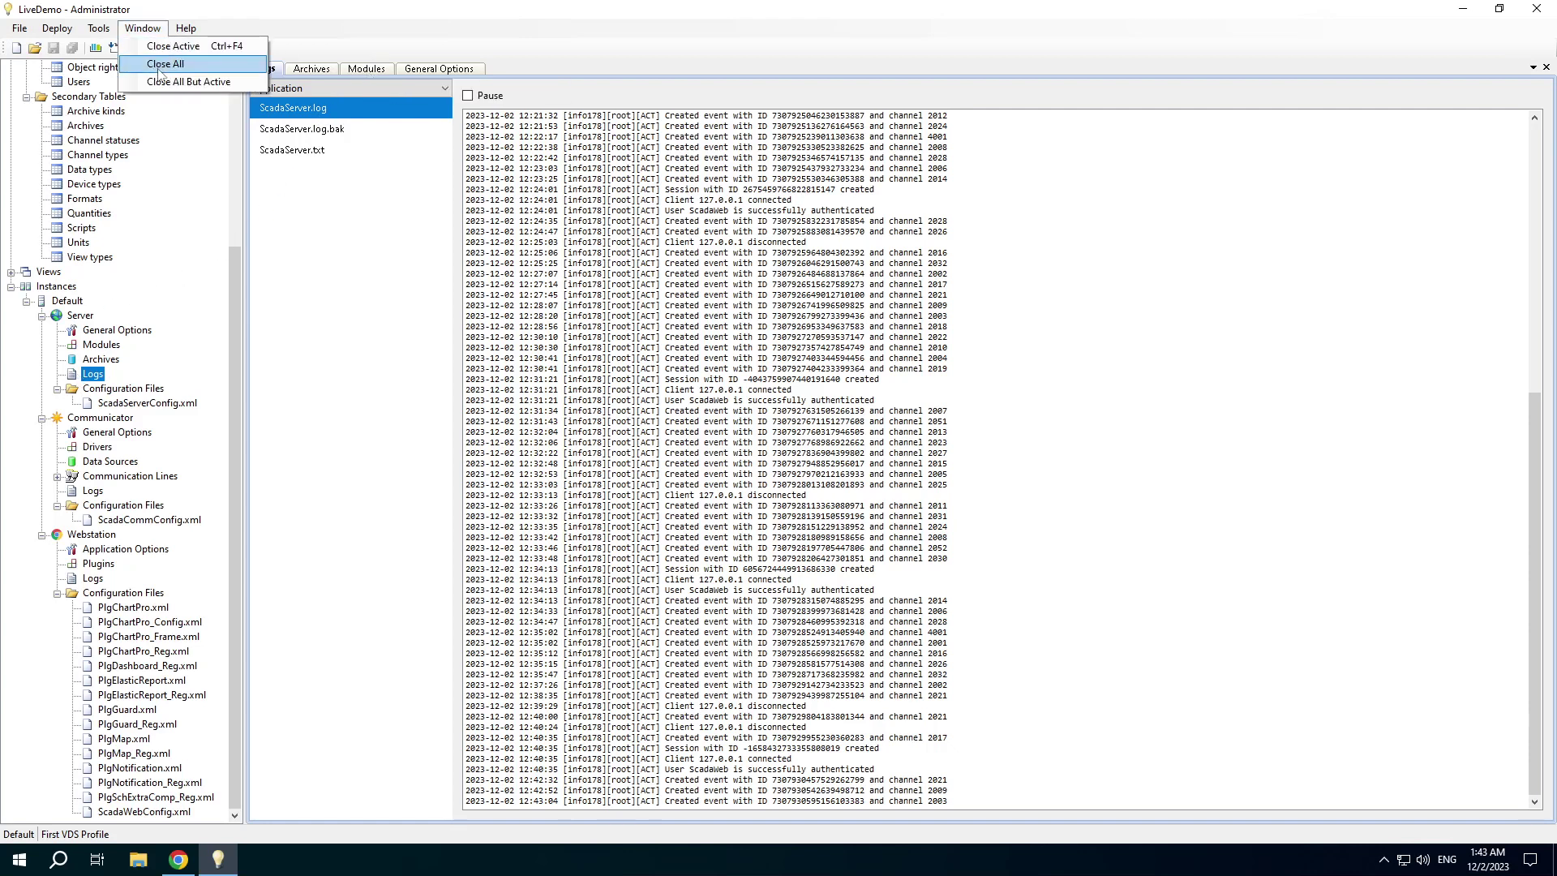
{"action": "left_click", "coordinate": [159, 66]}
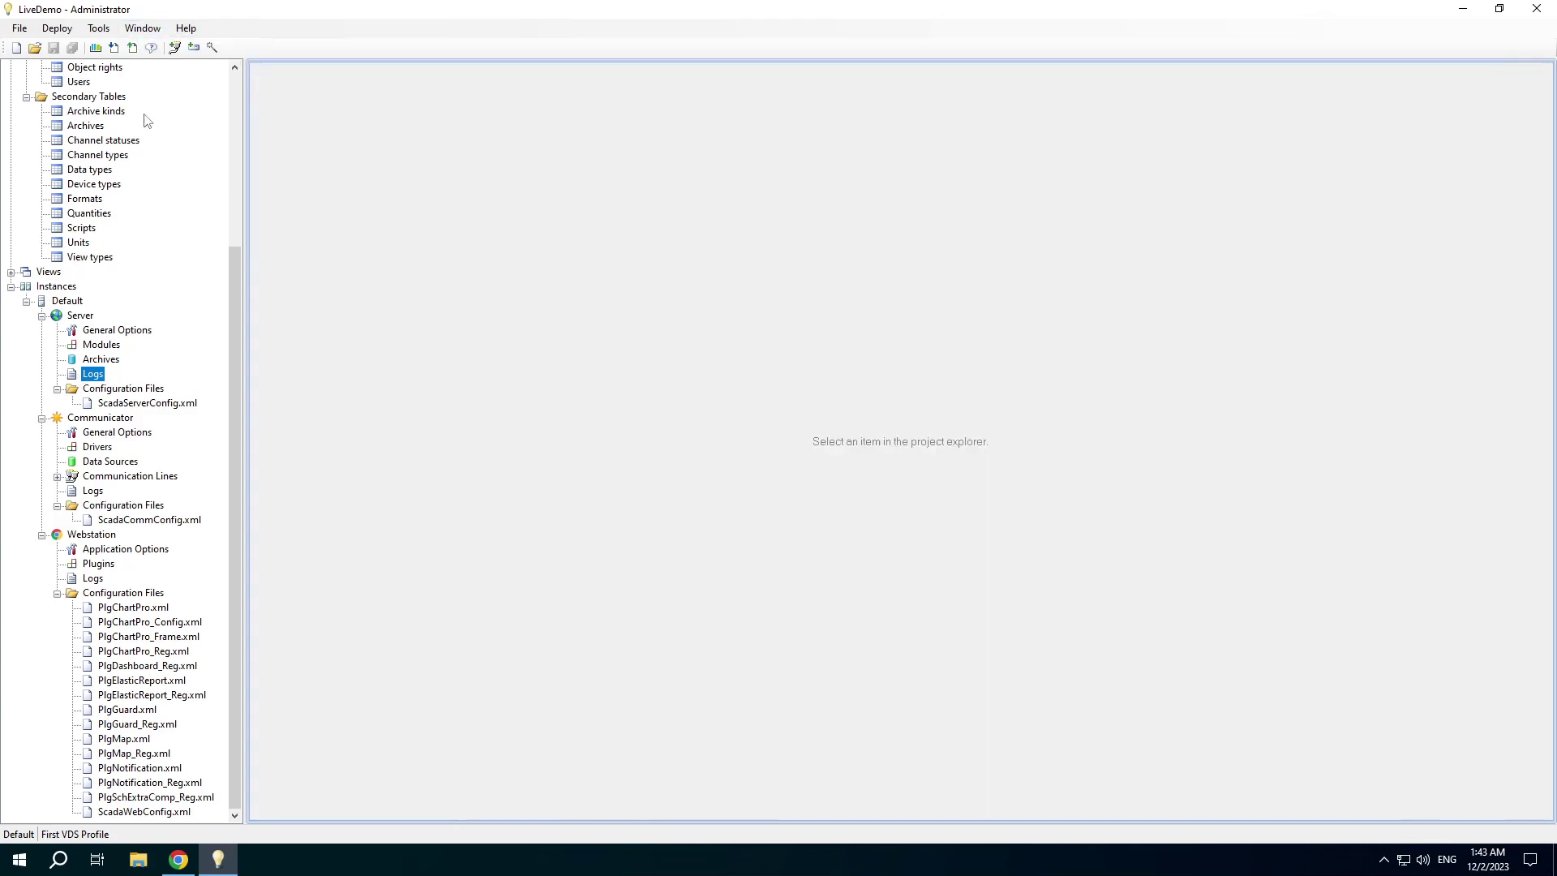
{"action": "left_click", "coordinate": [95, 436]}
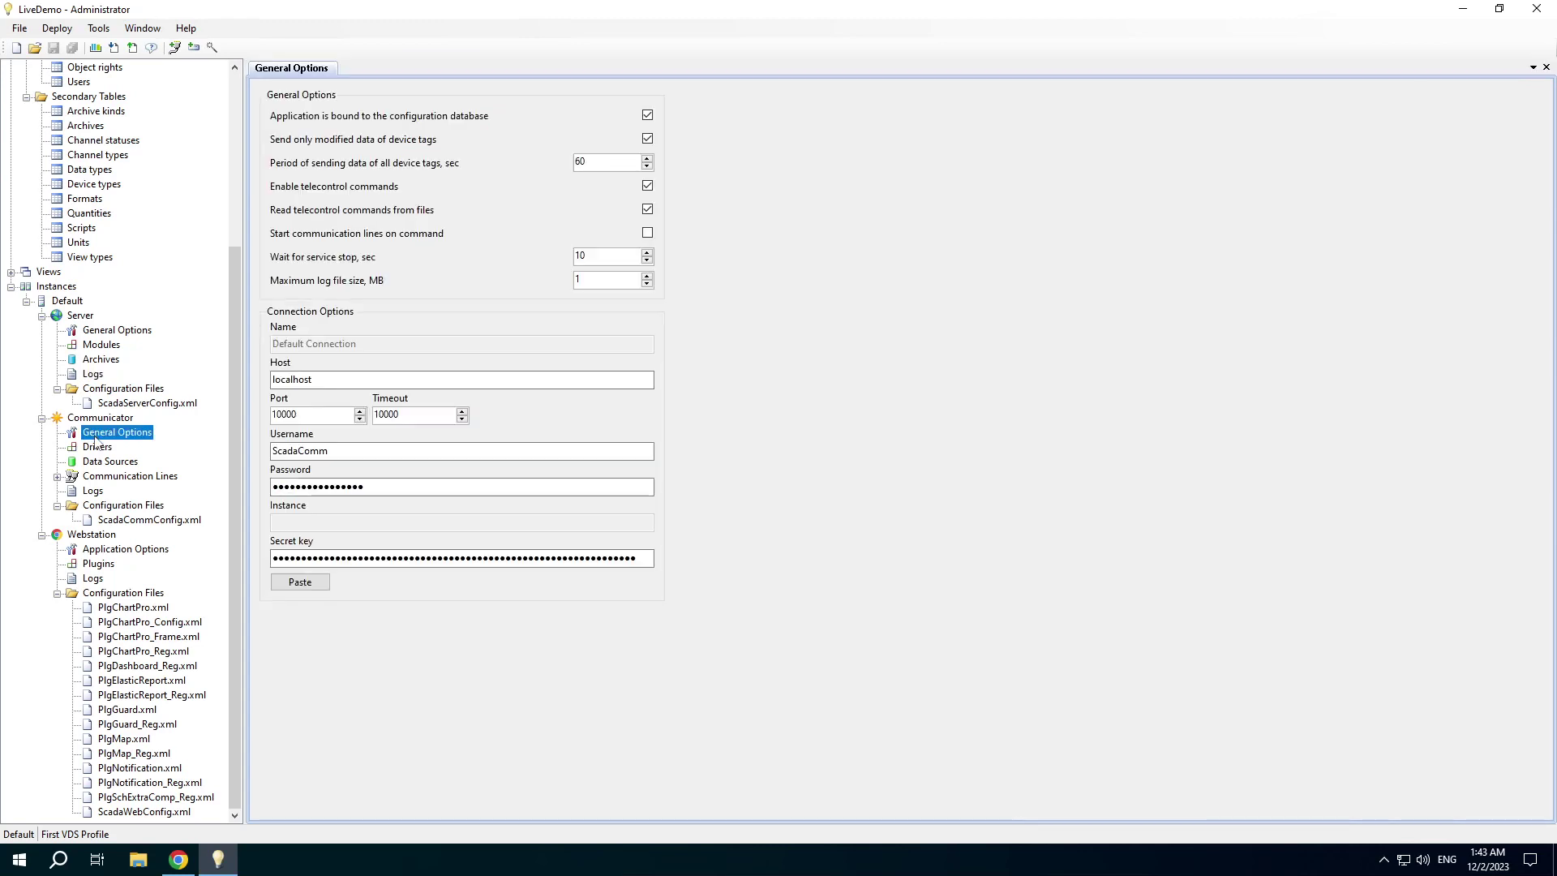
{"action": "left_click", "coordinate": [96, 447]}
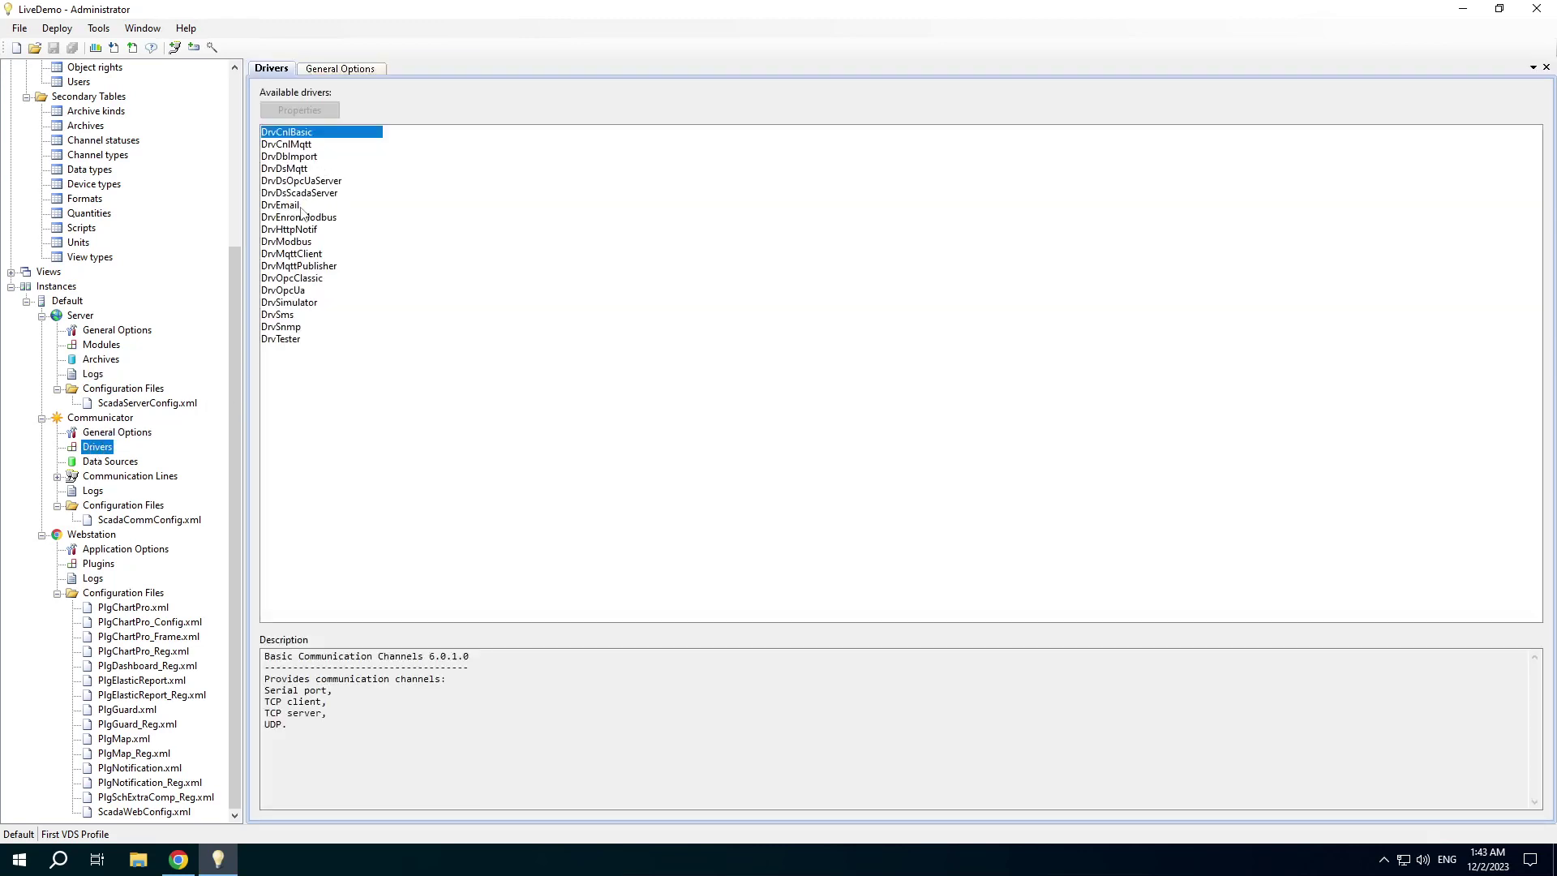
{"action": "left_click", "coordinate": [289, 242]}
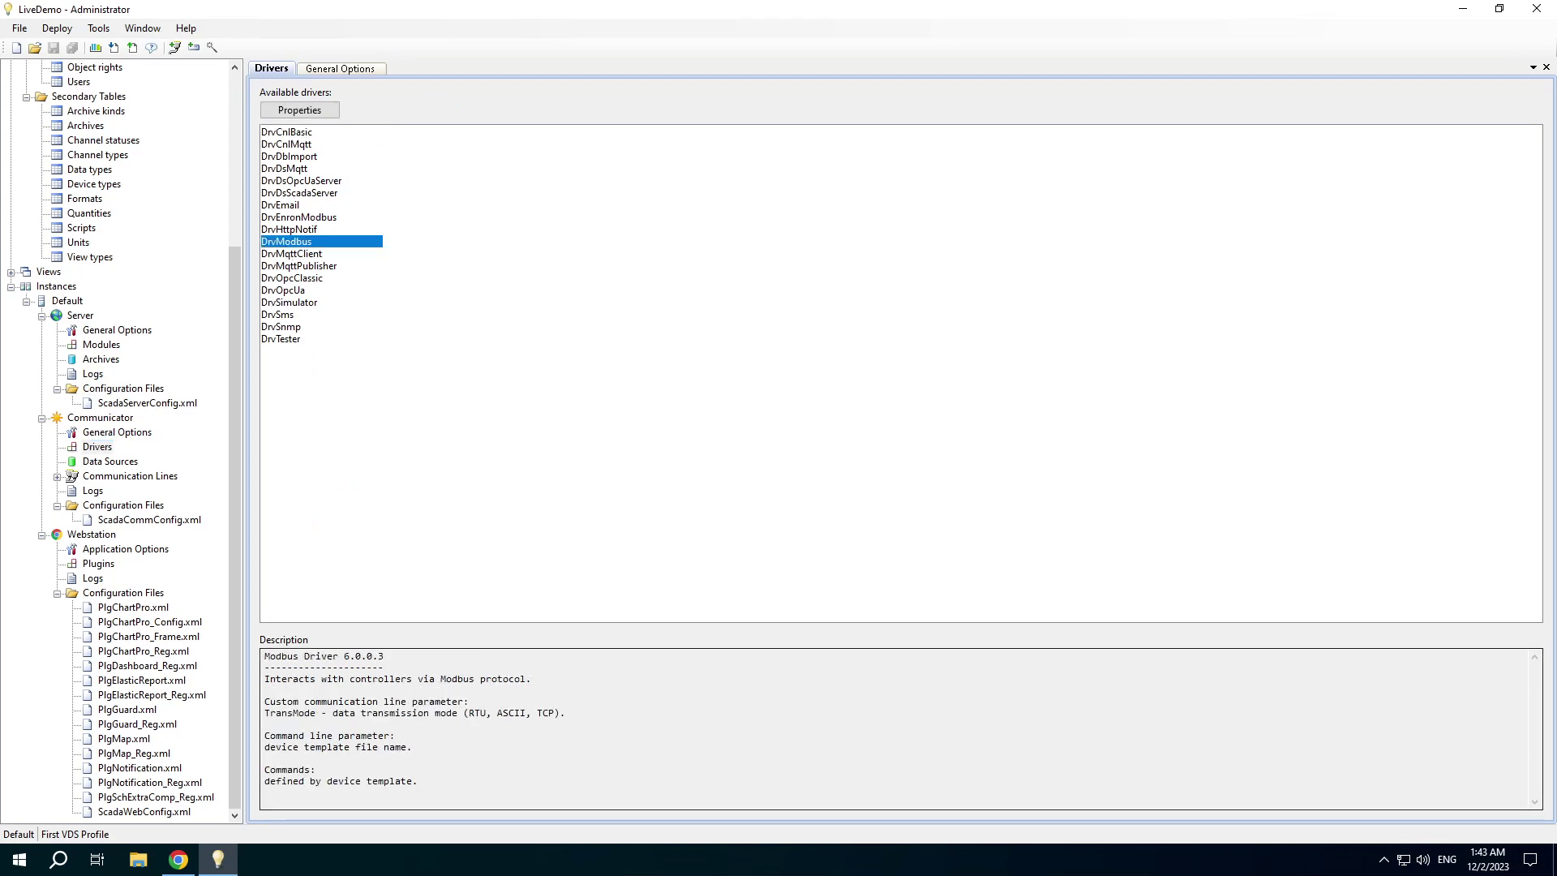
{"action": "left_click_drag", "start_coordinate": [419, 783], "coordinate": [265, 678]}
{"action": "left_click", "coordinate": [322, 713]}
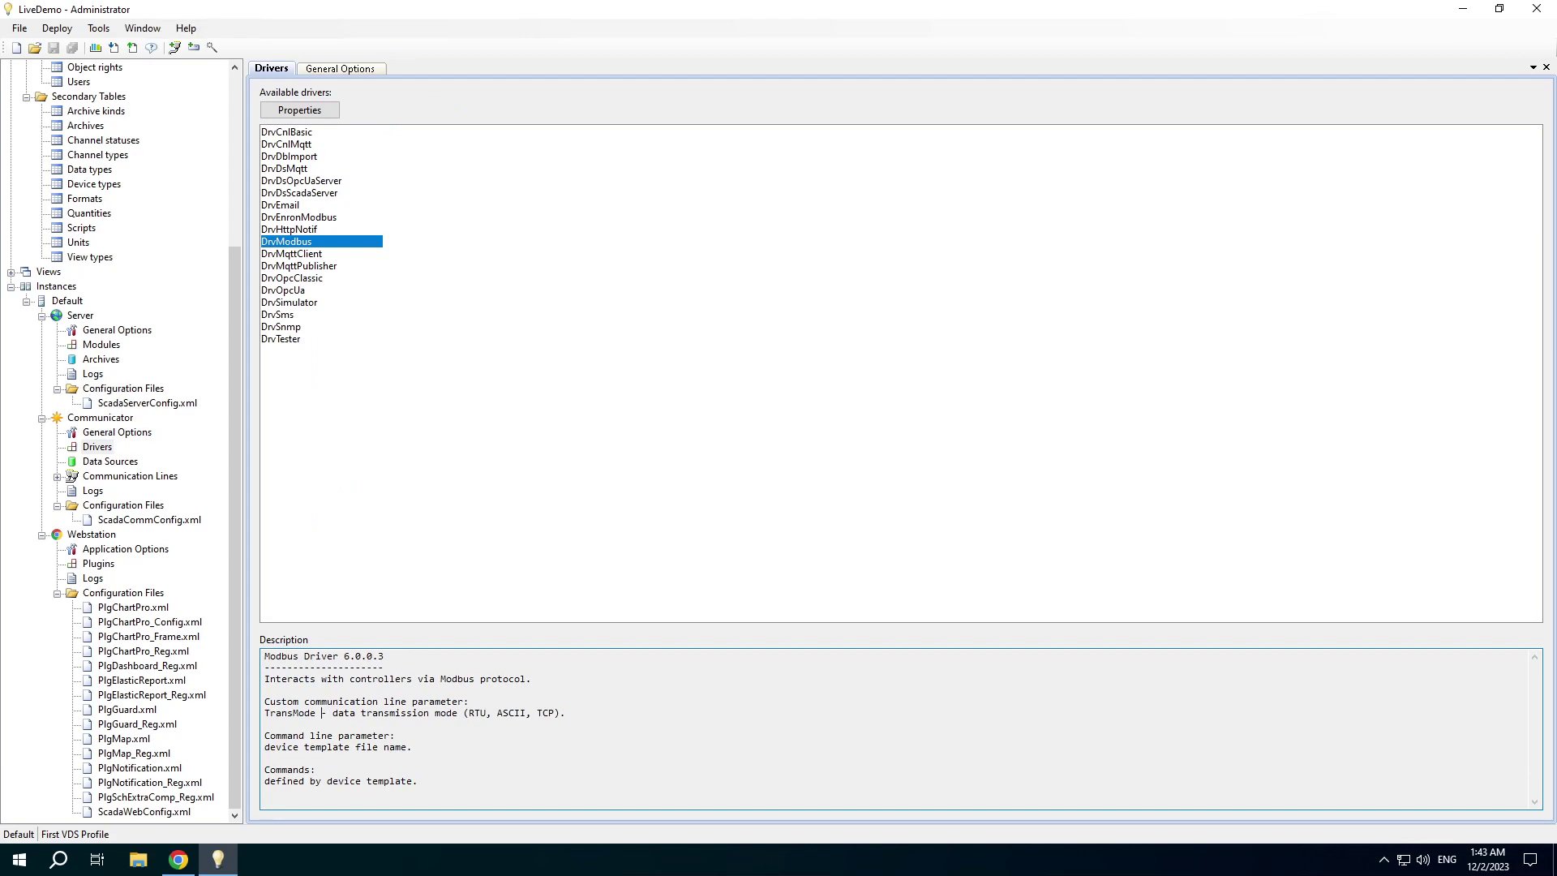
{"action": "left_click", "coordinate": [106, 462]}
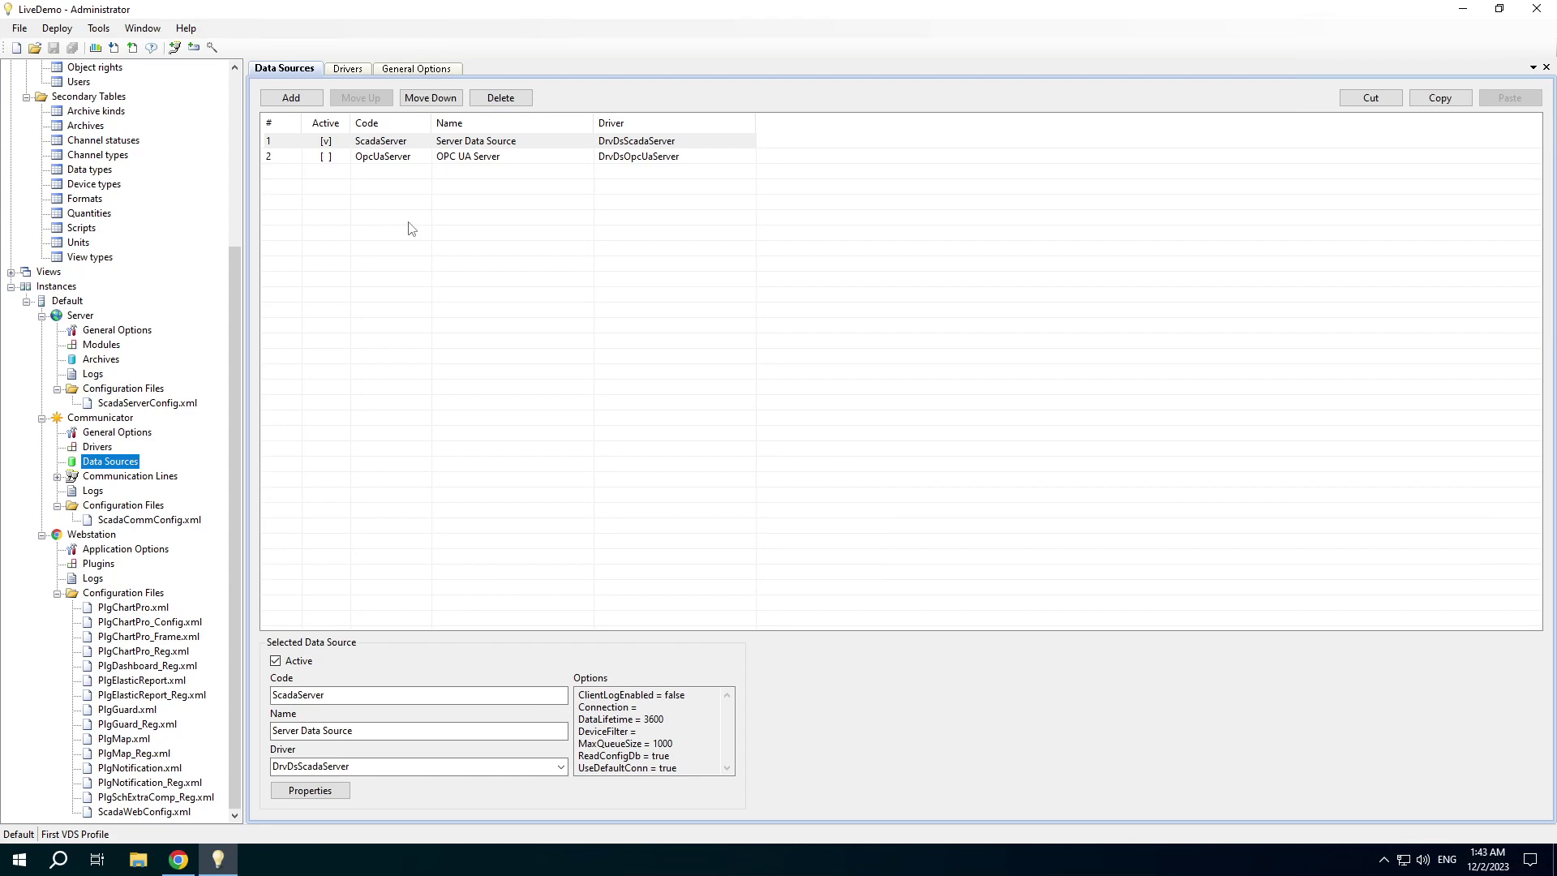
Step: Show the OpcUaServer data source details, then expand Communication Lines > [1] Simulator Line
{"action": "left_click", "coordinate": [397, 158]}
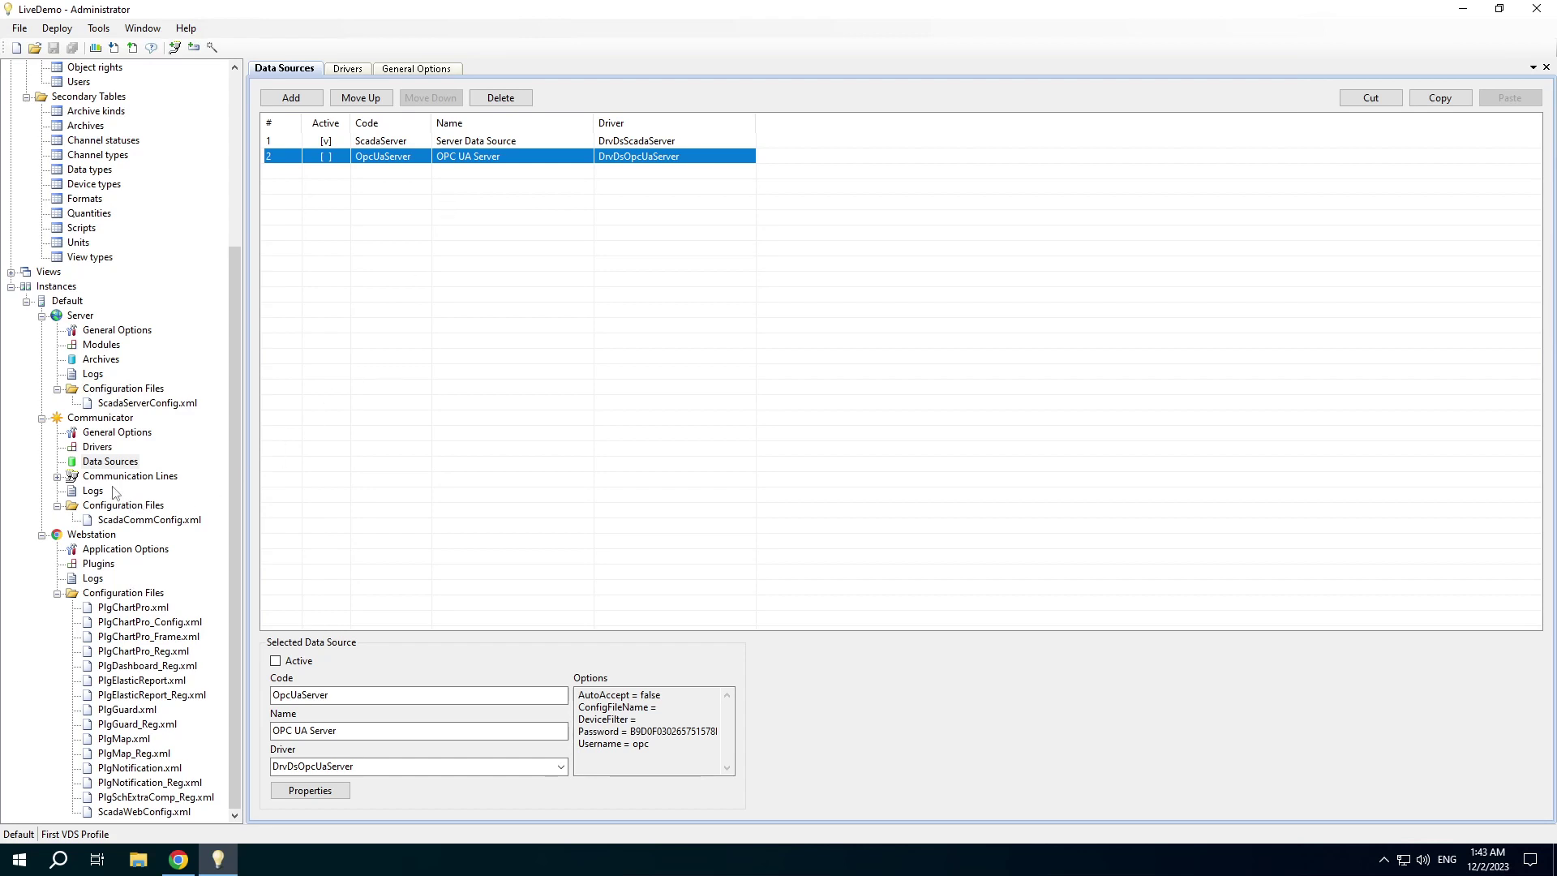
{"action": "left_click", "coordinate": [58, 476]}
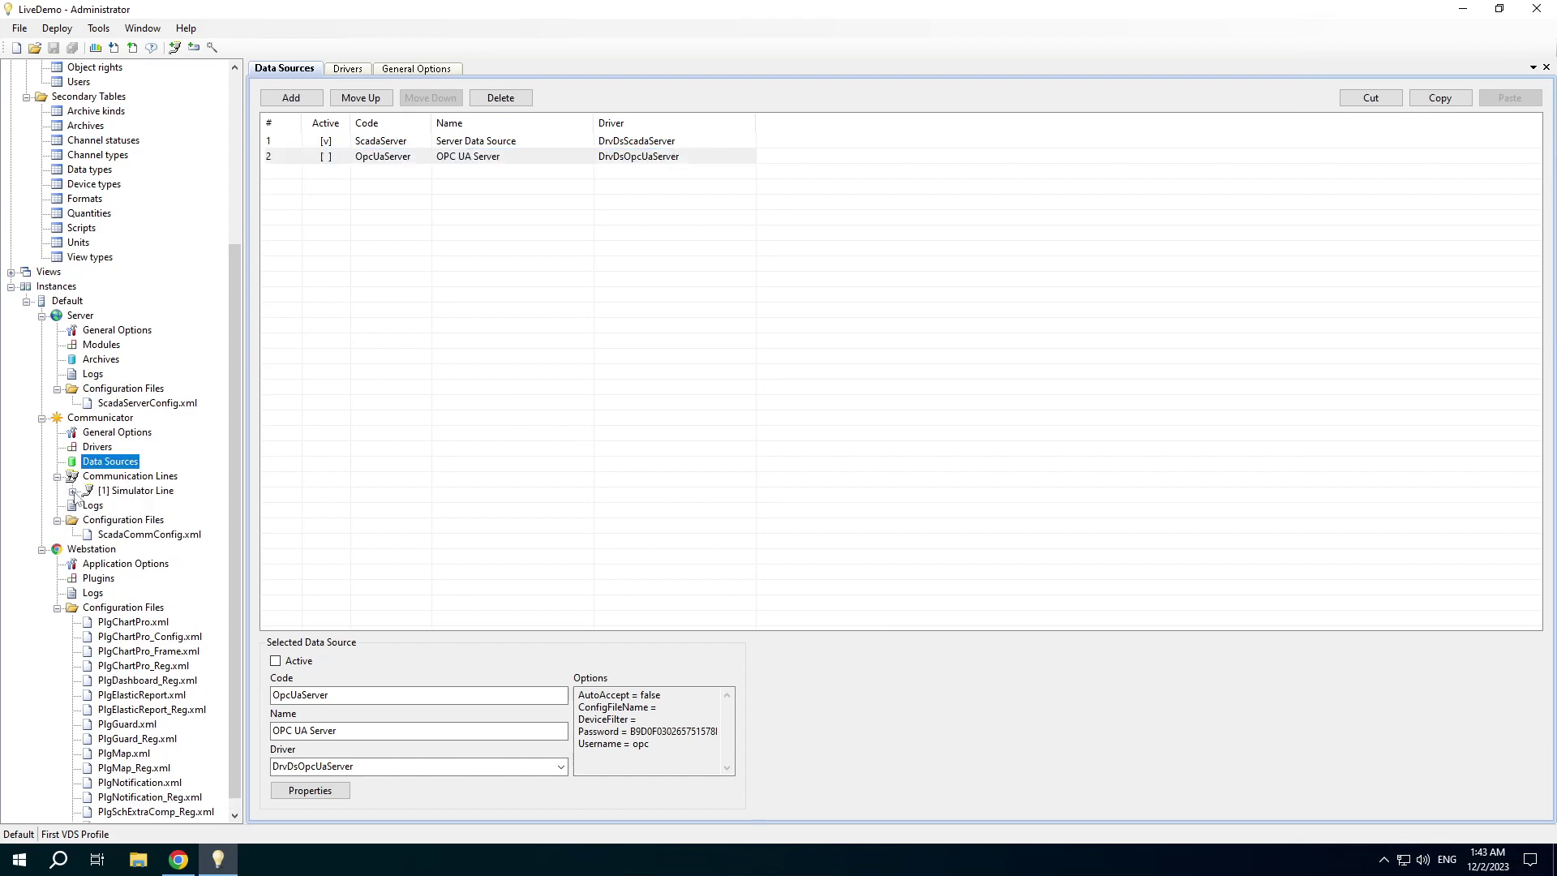
{"action": "left_click", "coordinate": [73, 491]}
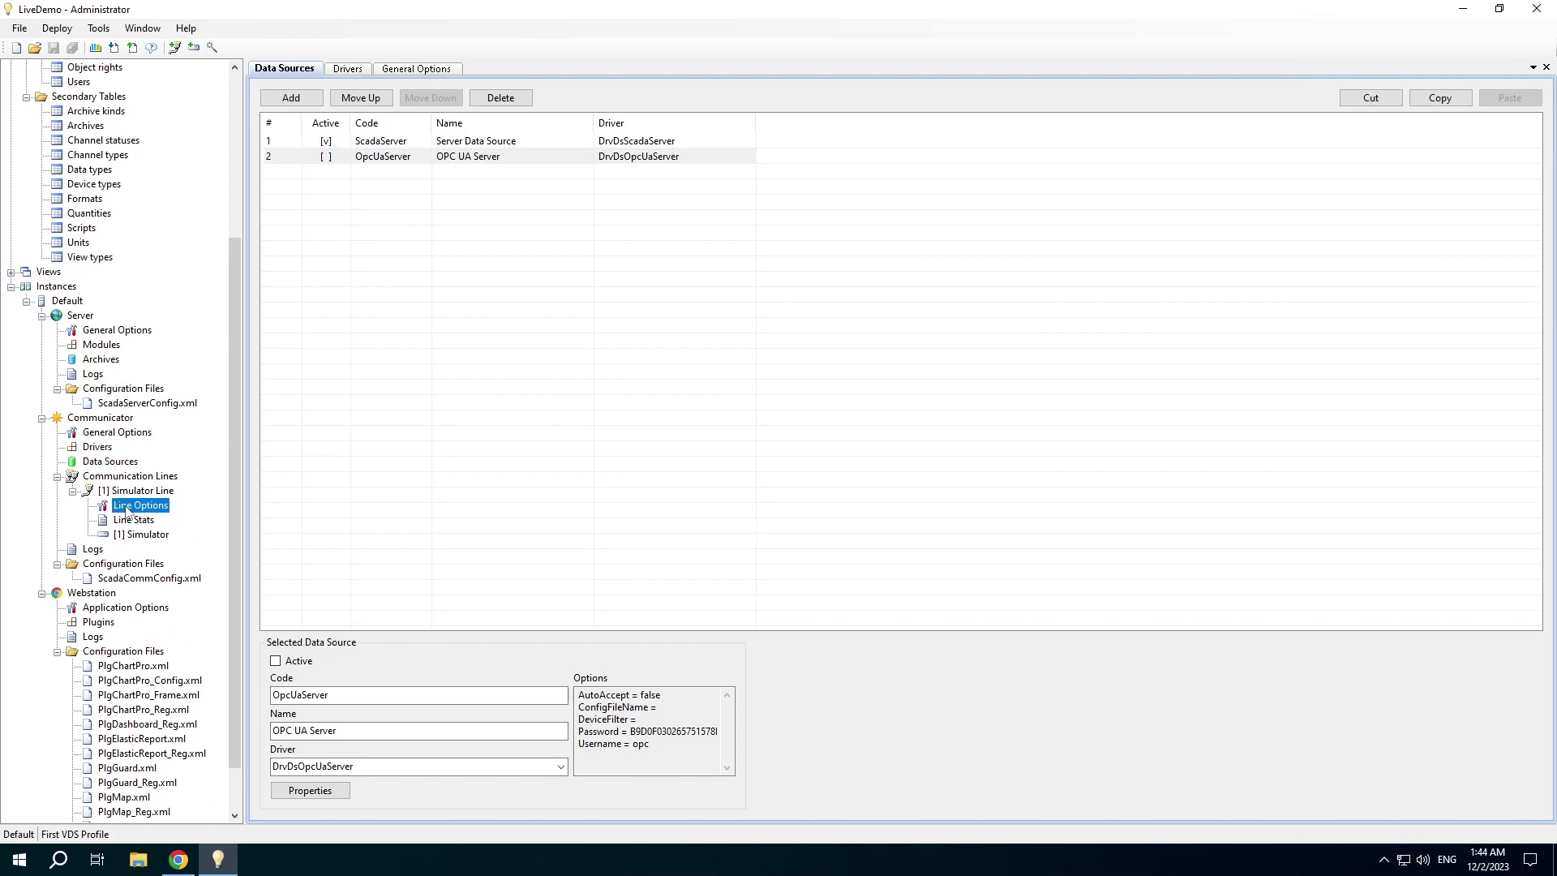
Step: Check Line 1 Options' Custom Options and Device Polling, then view the Line Stats line log
{"action": "left_click", "coordinate": [129, 506]}
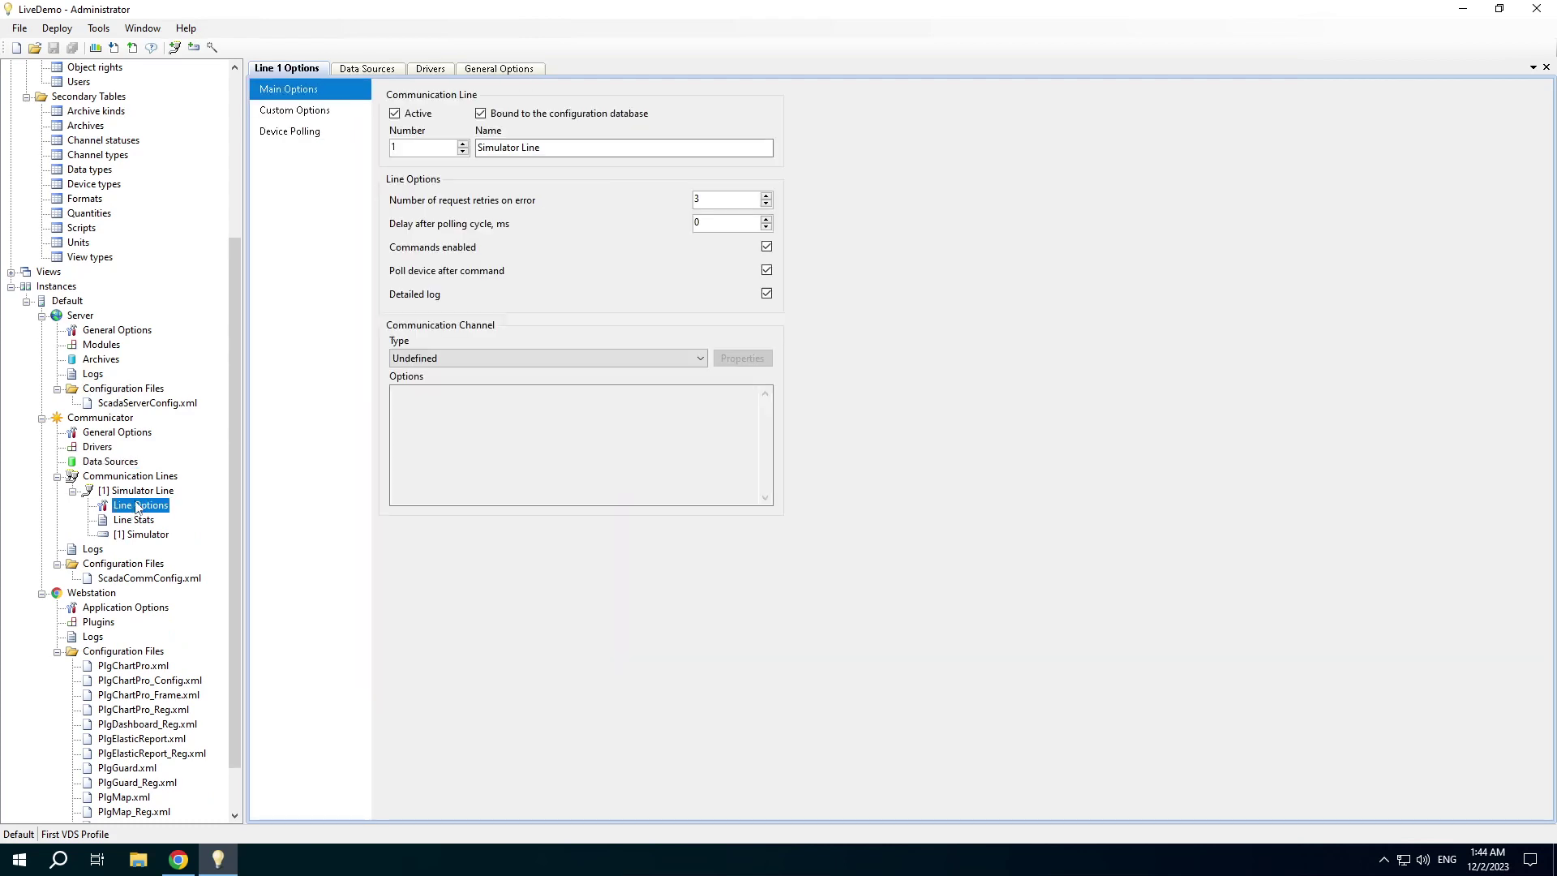
{"action": "left_click", "coordinate": [285, 114]}
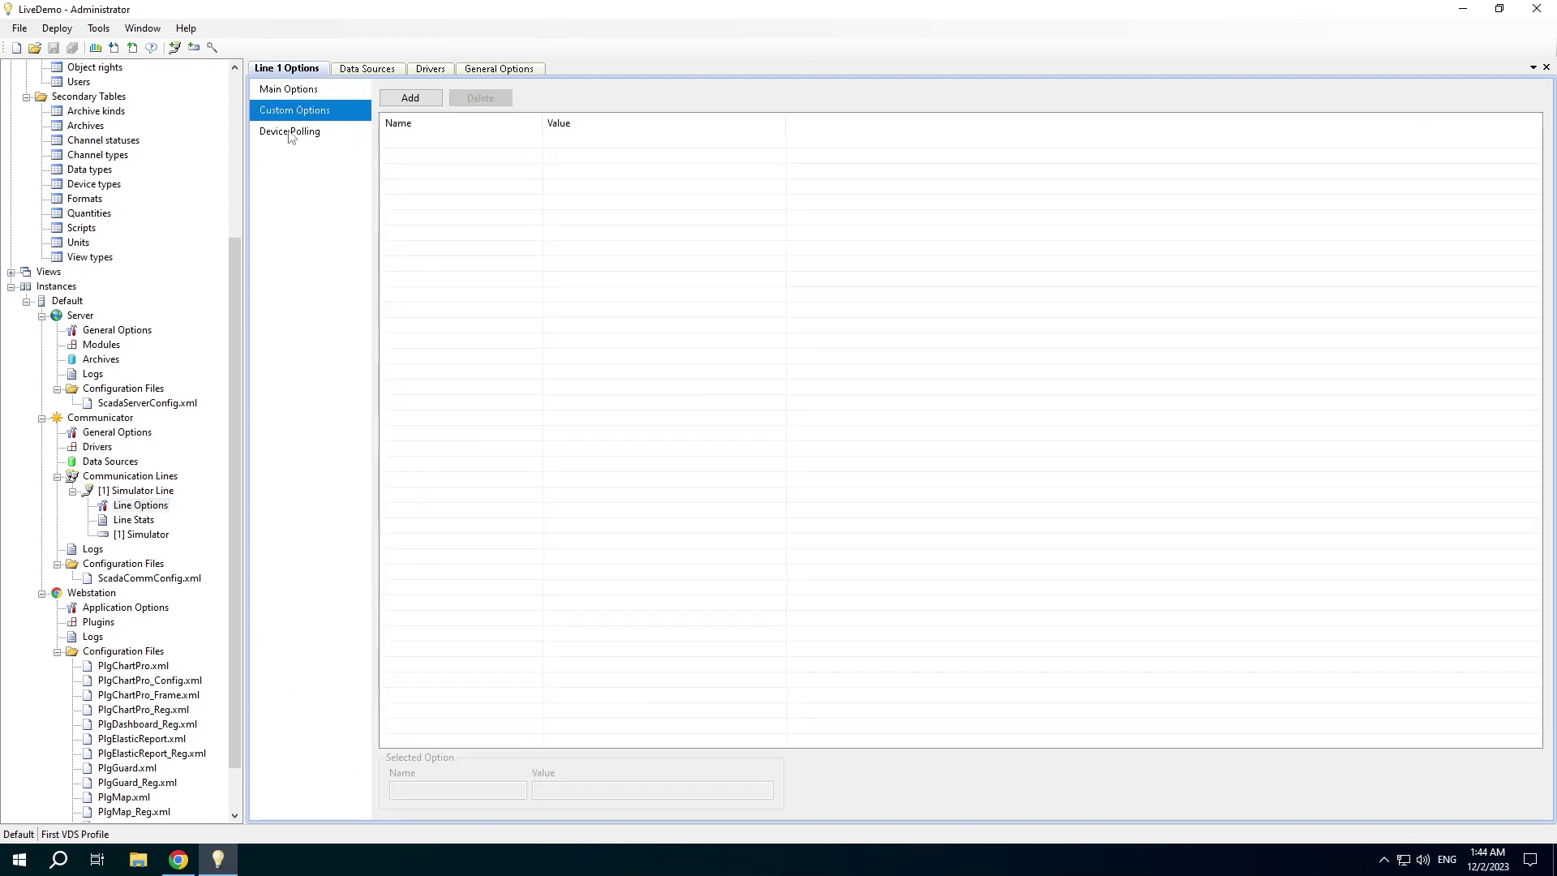
{"action": "left_click", "coordinate": [281, 136]}
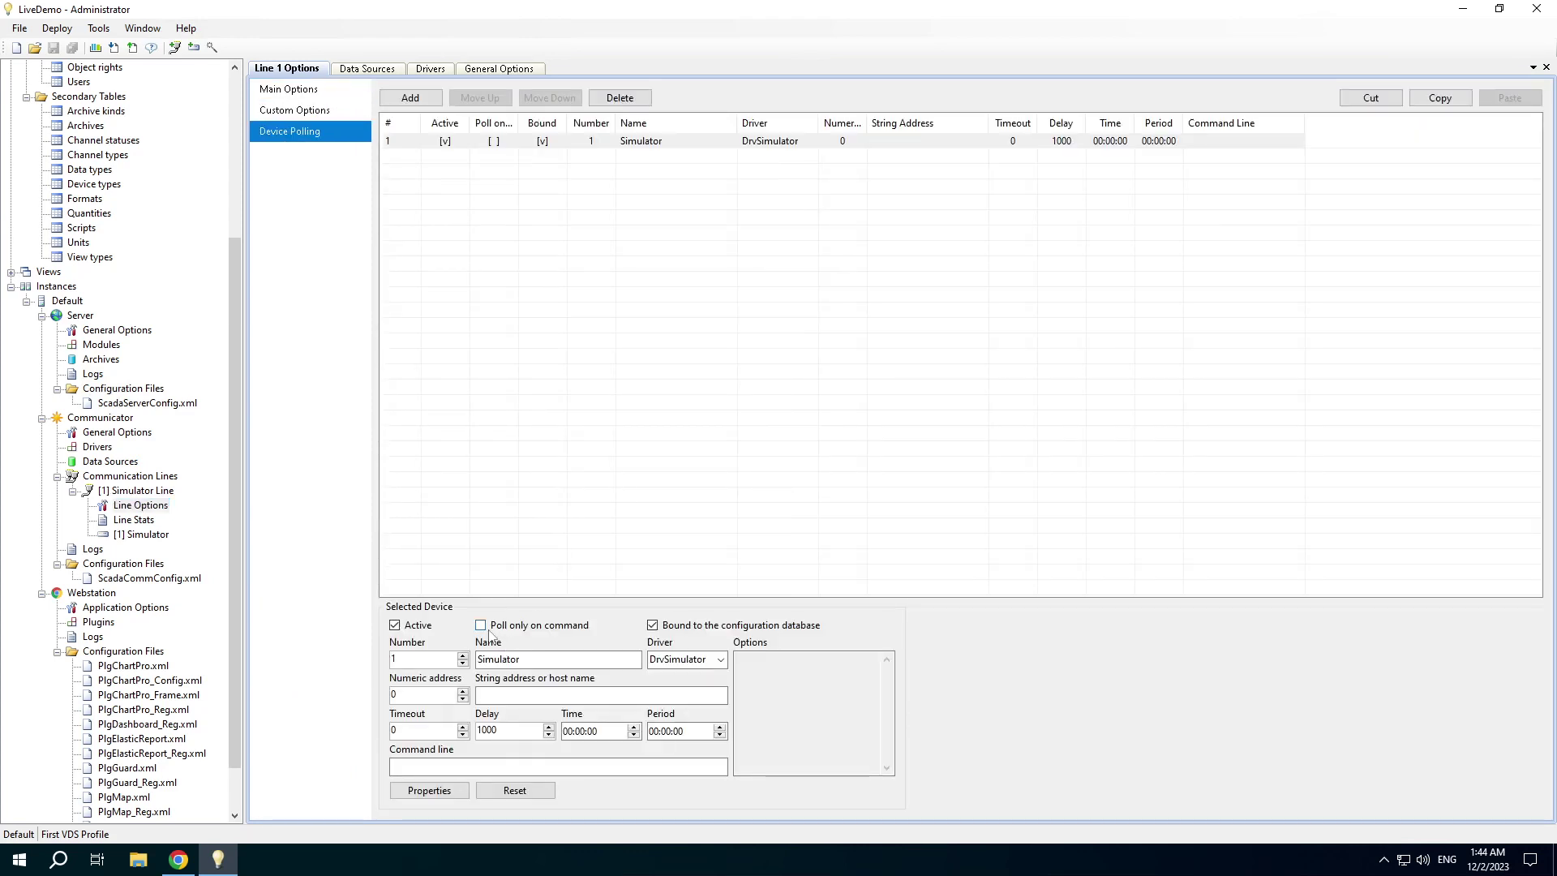
{"action": "left_click", "coordinate": [124, 522]}
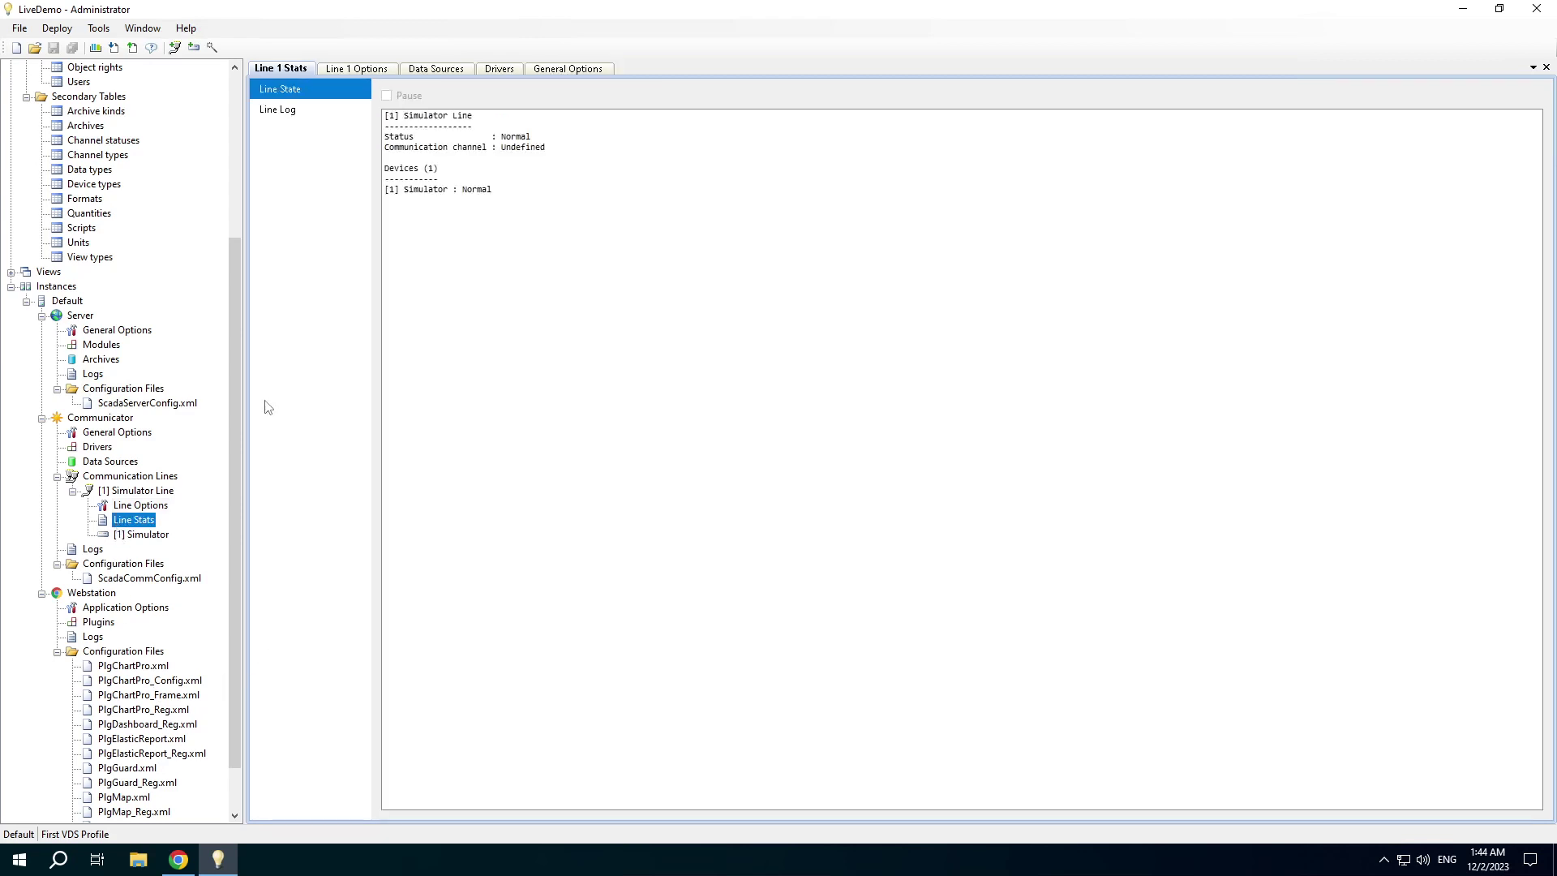
{"action": "left_click", "coordinate": [286, 111]}
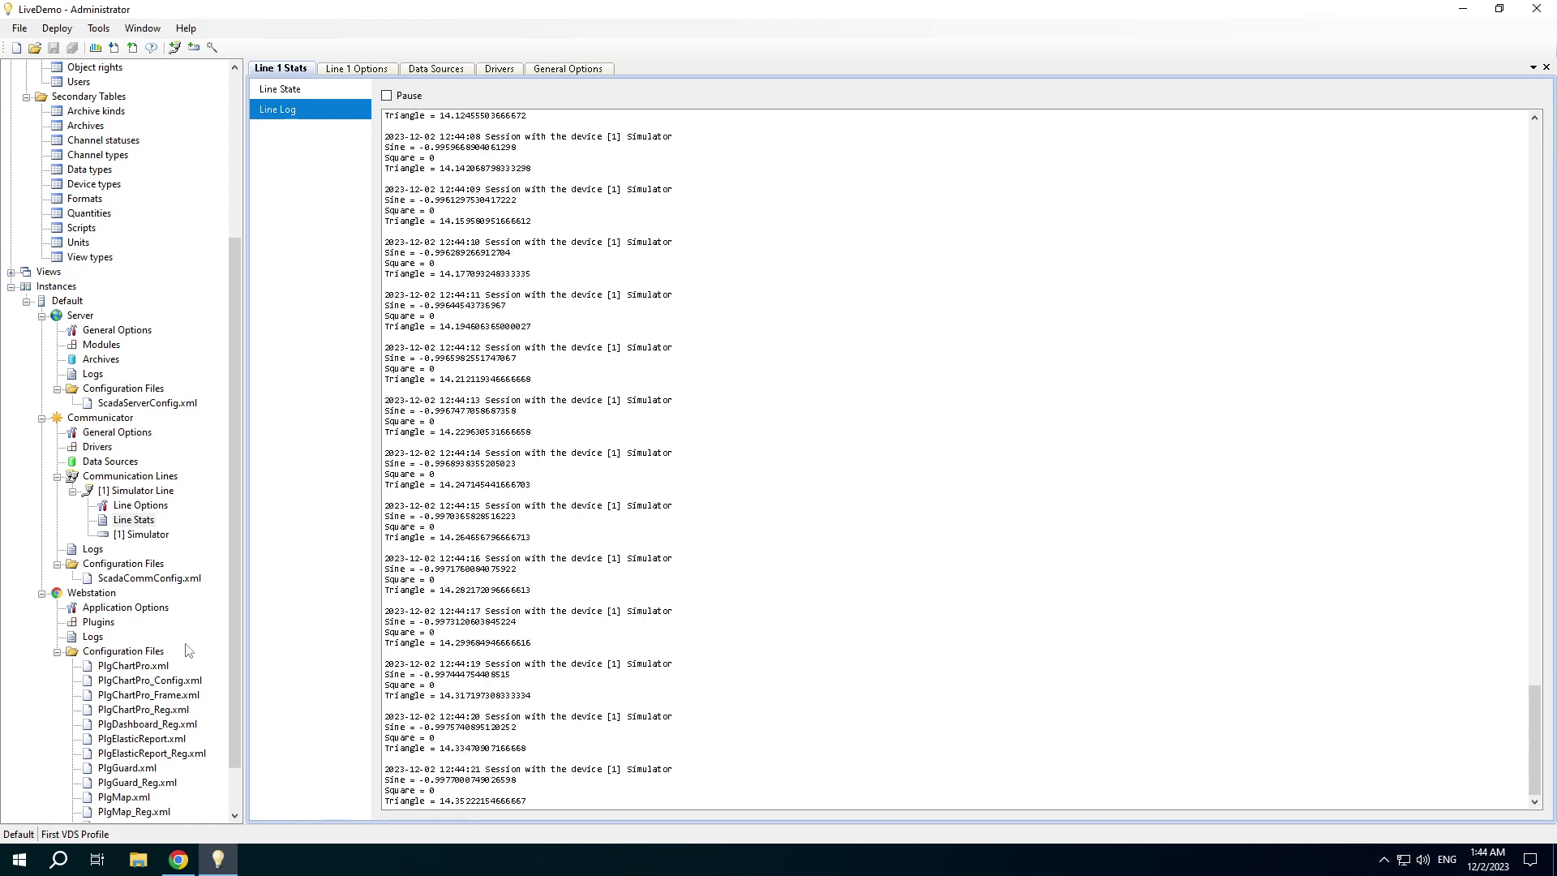
Step: View device [1] Simulator's data and ScadaComm.txt in Communicator Logs, then open Webstation Application Options
{"action": "left_click", "coordinate": [130, 535]}
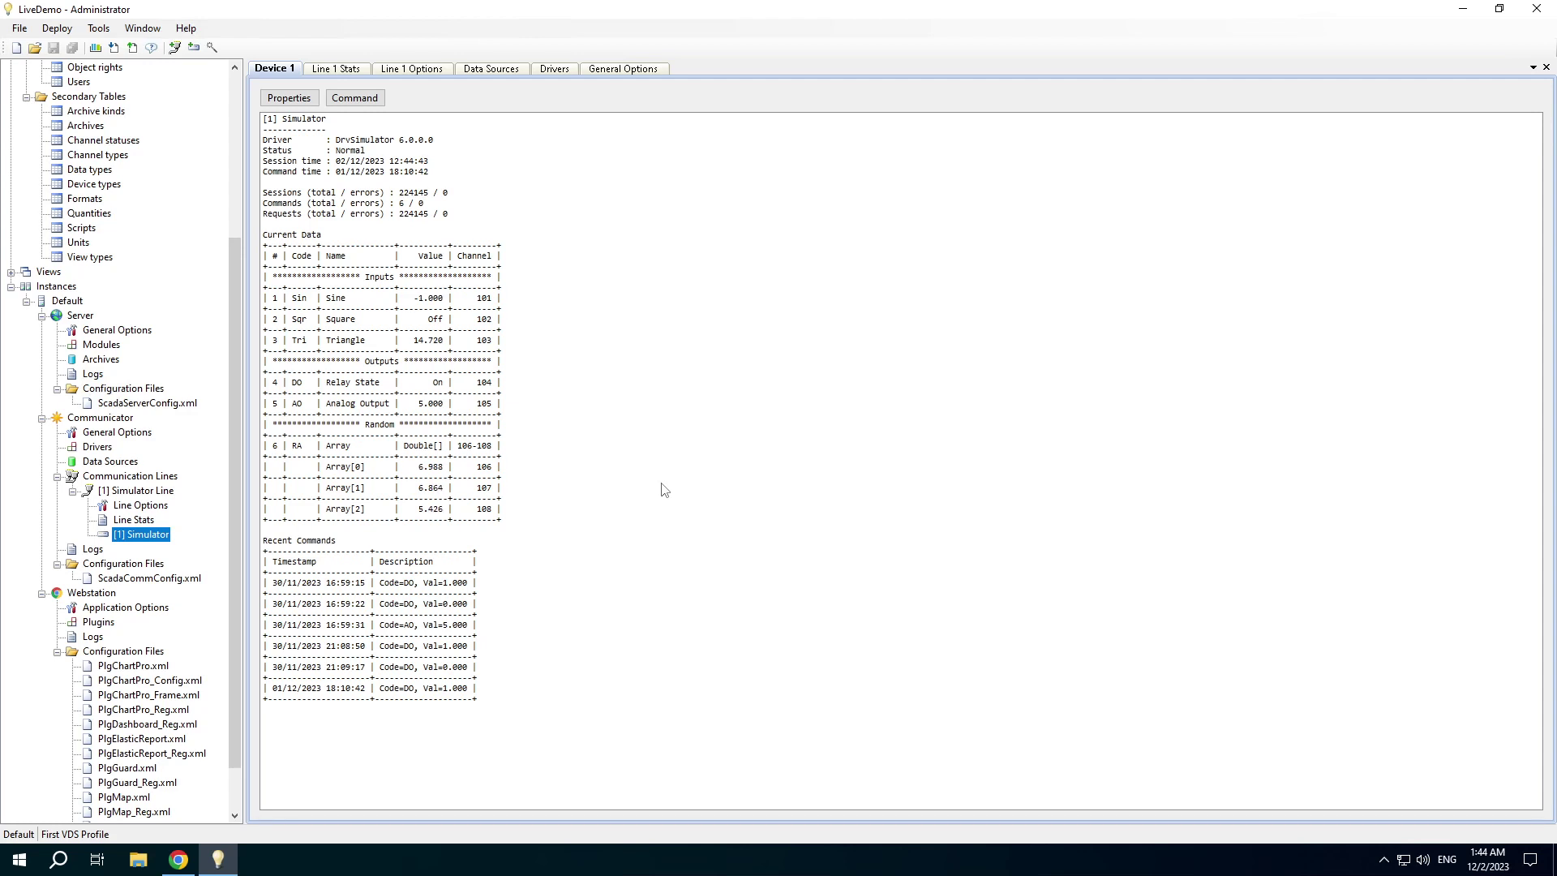
{"action": "double_click", "coordinate": [92, 549]}
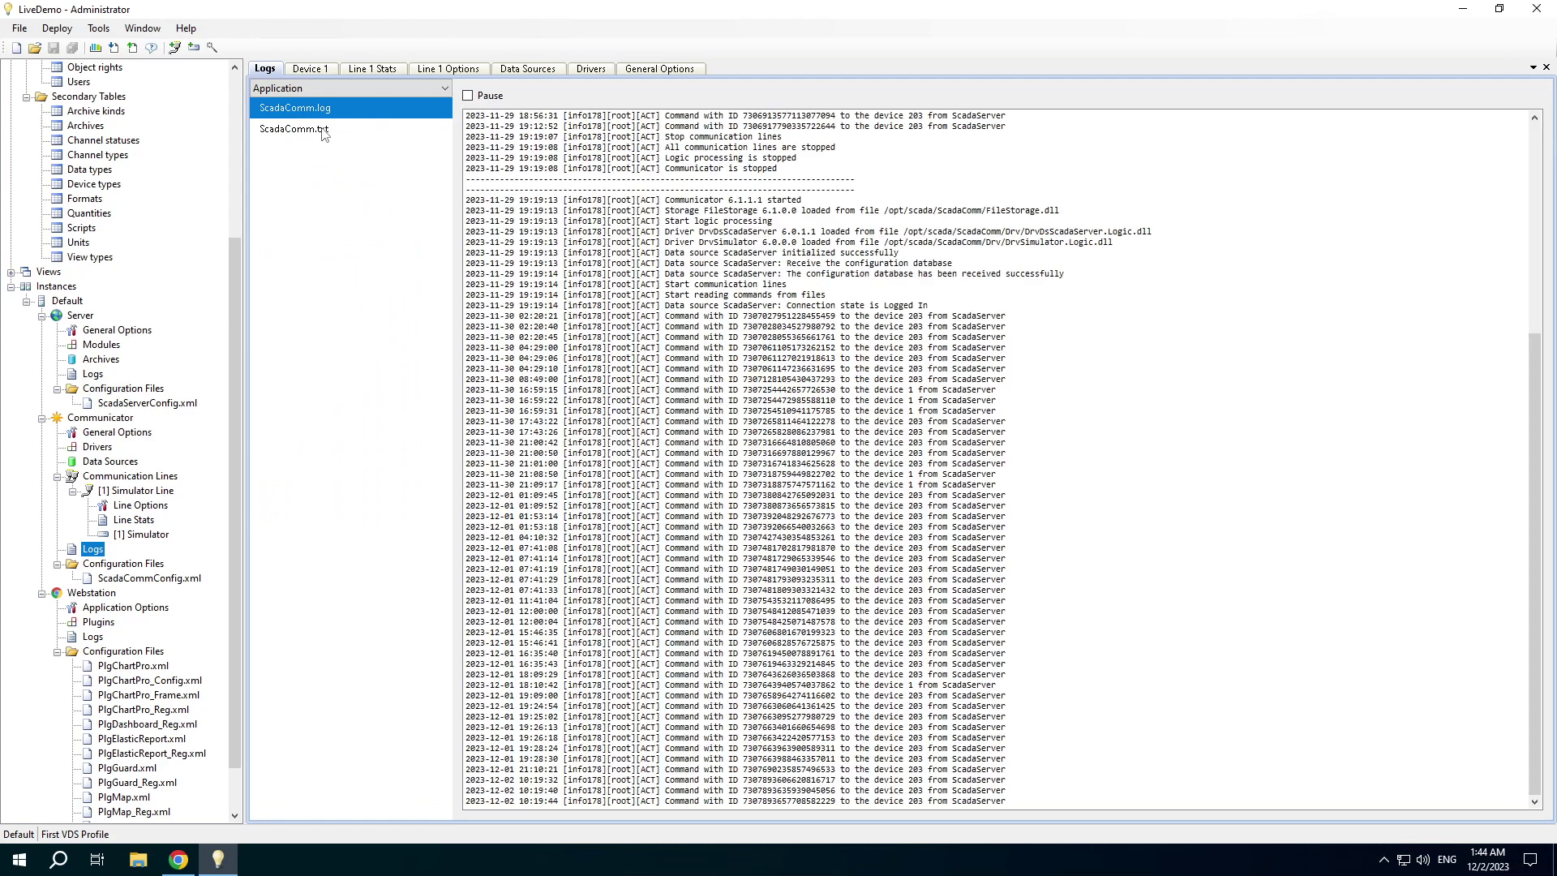
{"action": "left_click", "coordinate": [293, 129]}
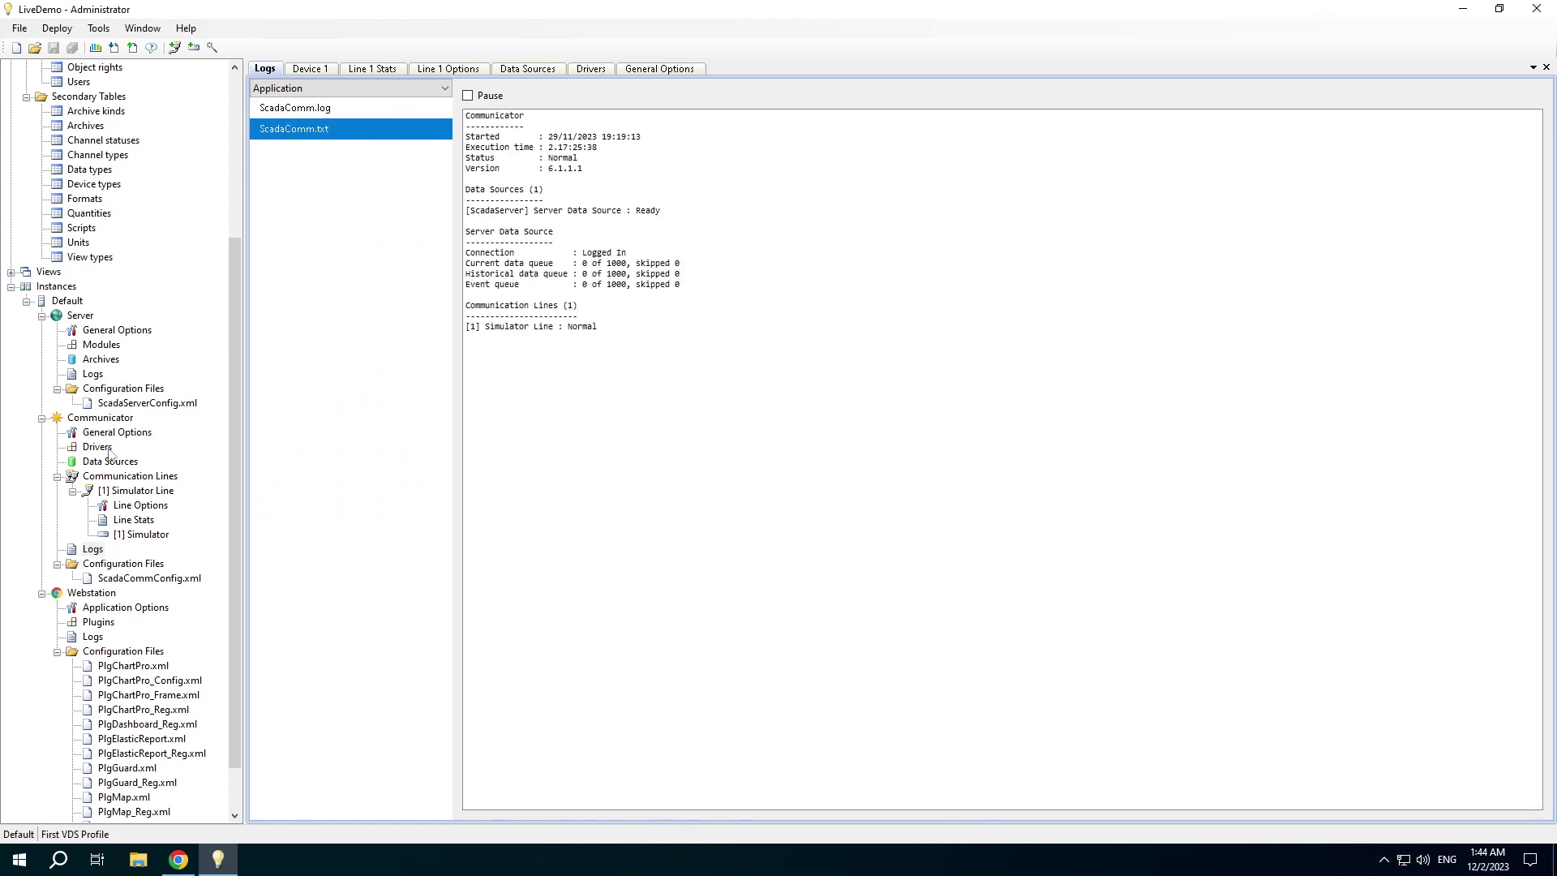
{"action": "scroll", "coordinate": [233, 620], "scroll_direction": "down", "scroll_amount": 1}
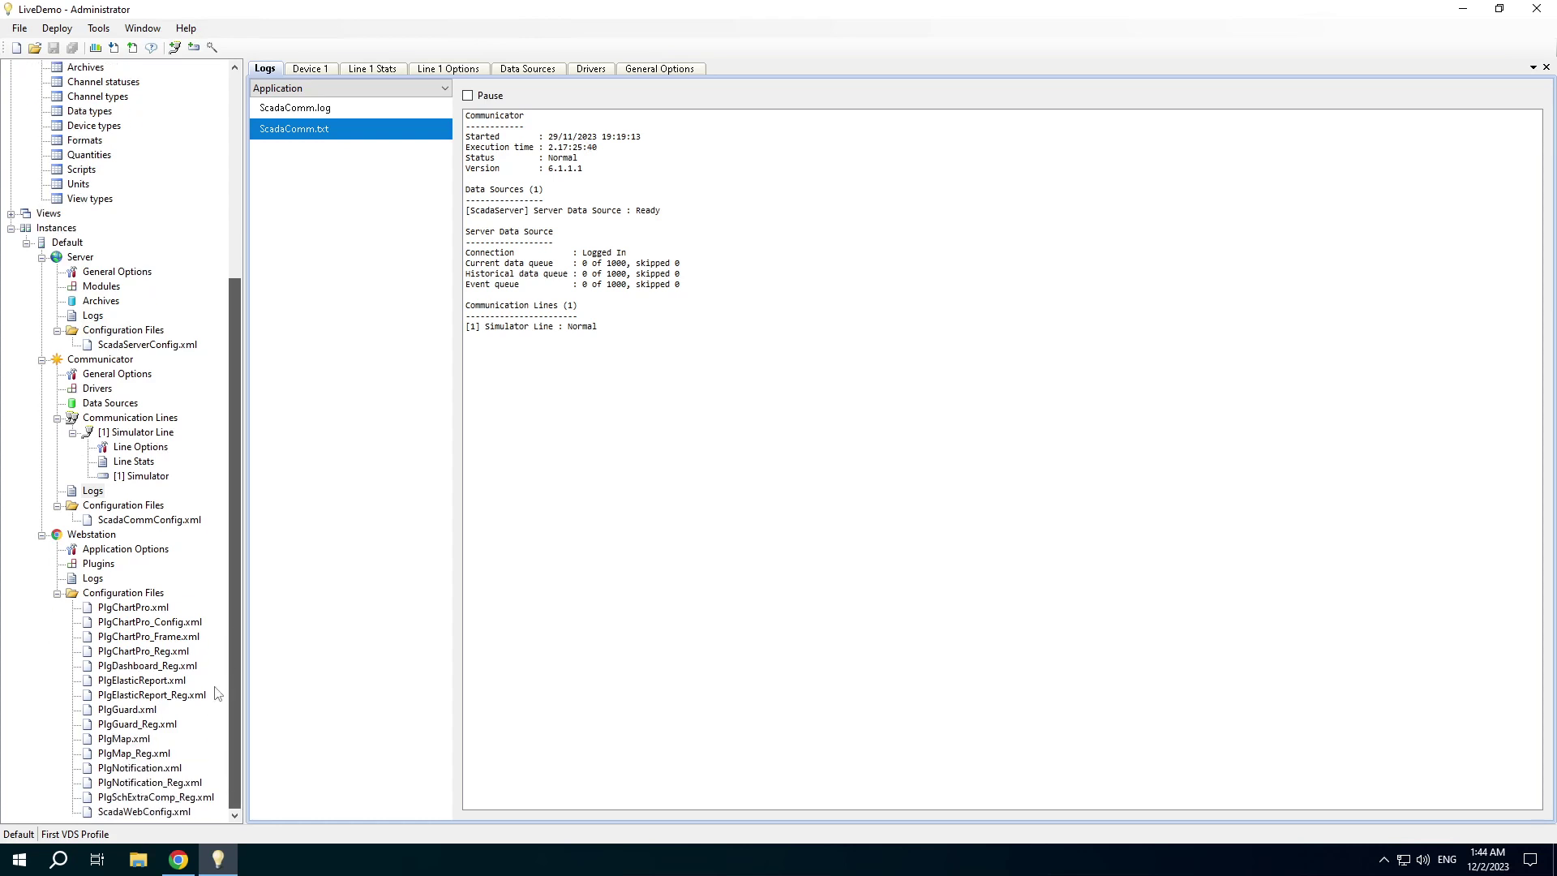
{"action": "left_click", "coordinate": [92, 551]}
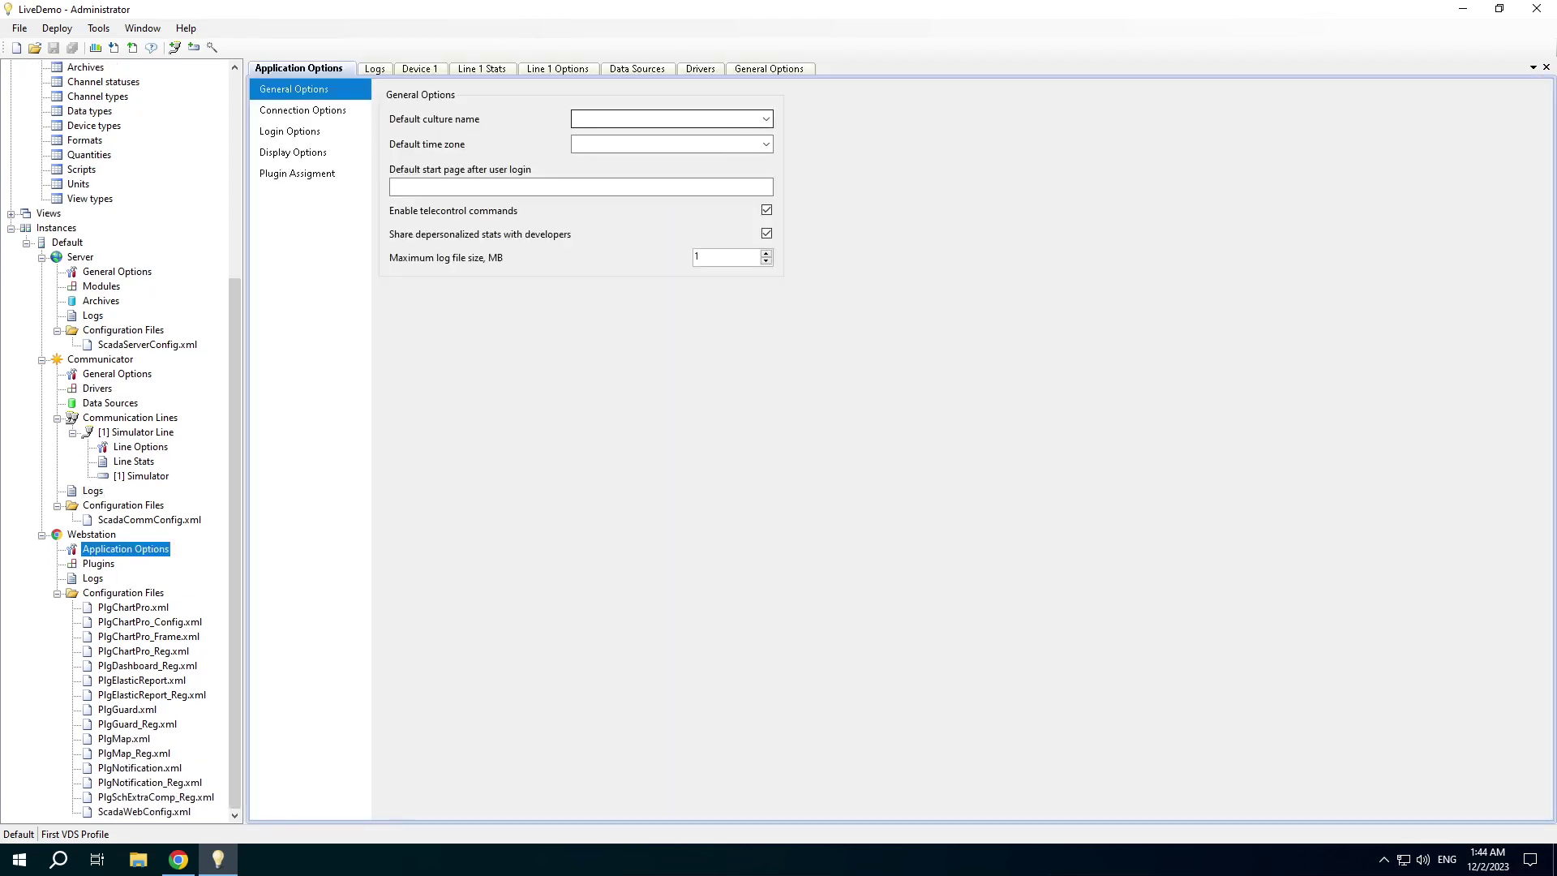
Step: Review the Webstation's default culture and time zone choices without changing them
{"action": "left_click", "coordinate": [770, 121]}
{"action": "left_click", "coordinate": [770, 121]}
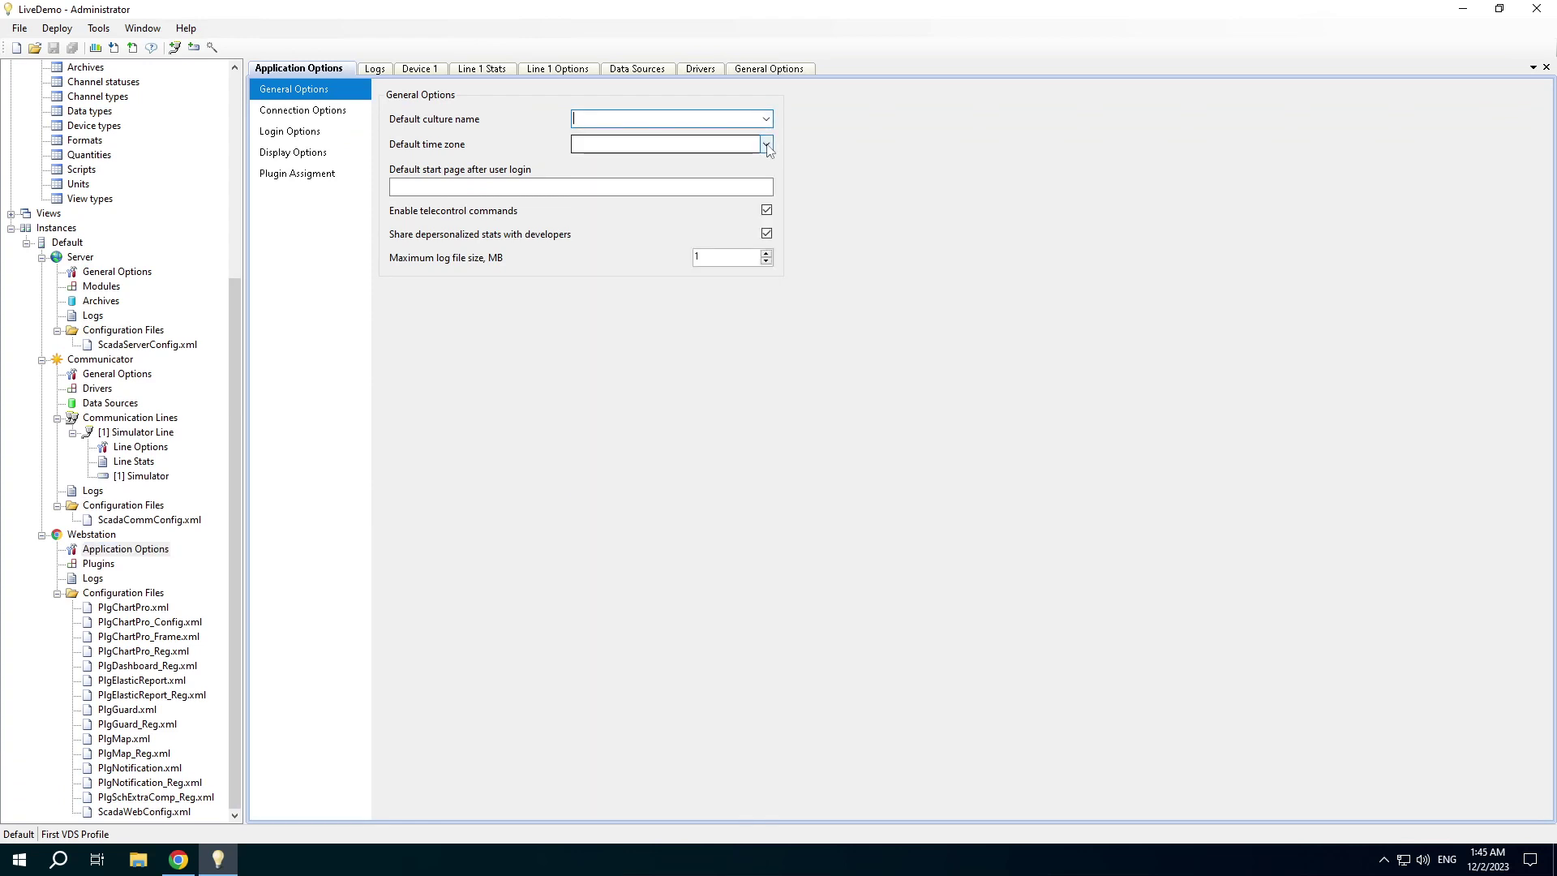
{"action": "left_click", "coordinate": [766, 145]}
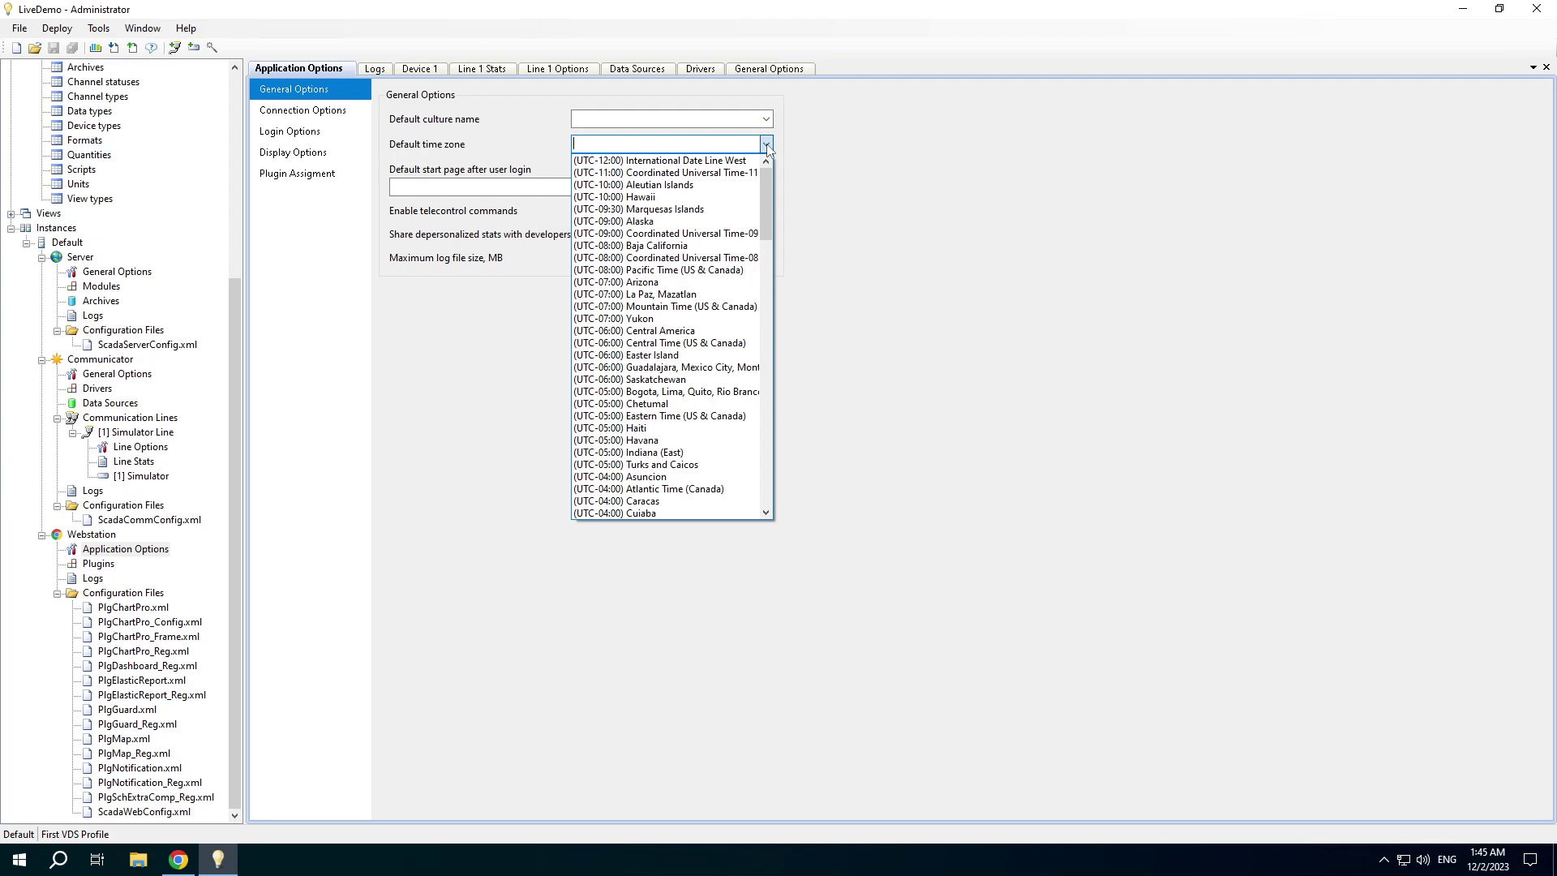
{"action": "left_click", "coordinate": [766, 145]}
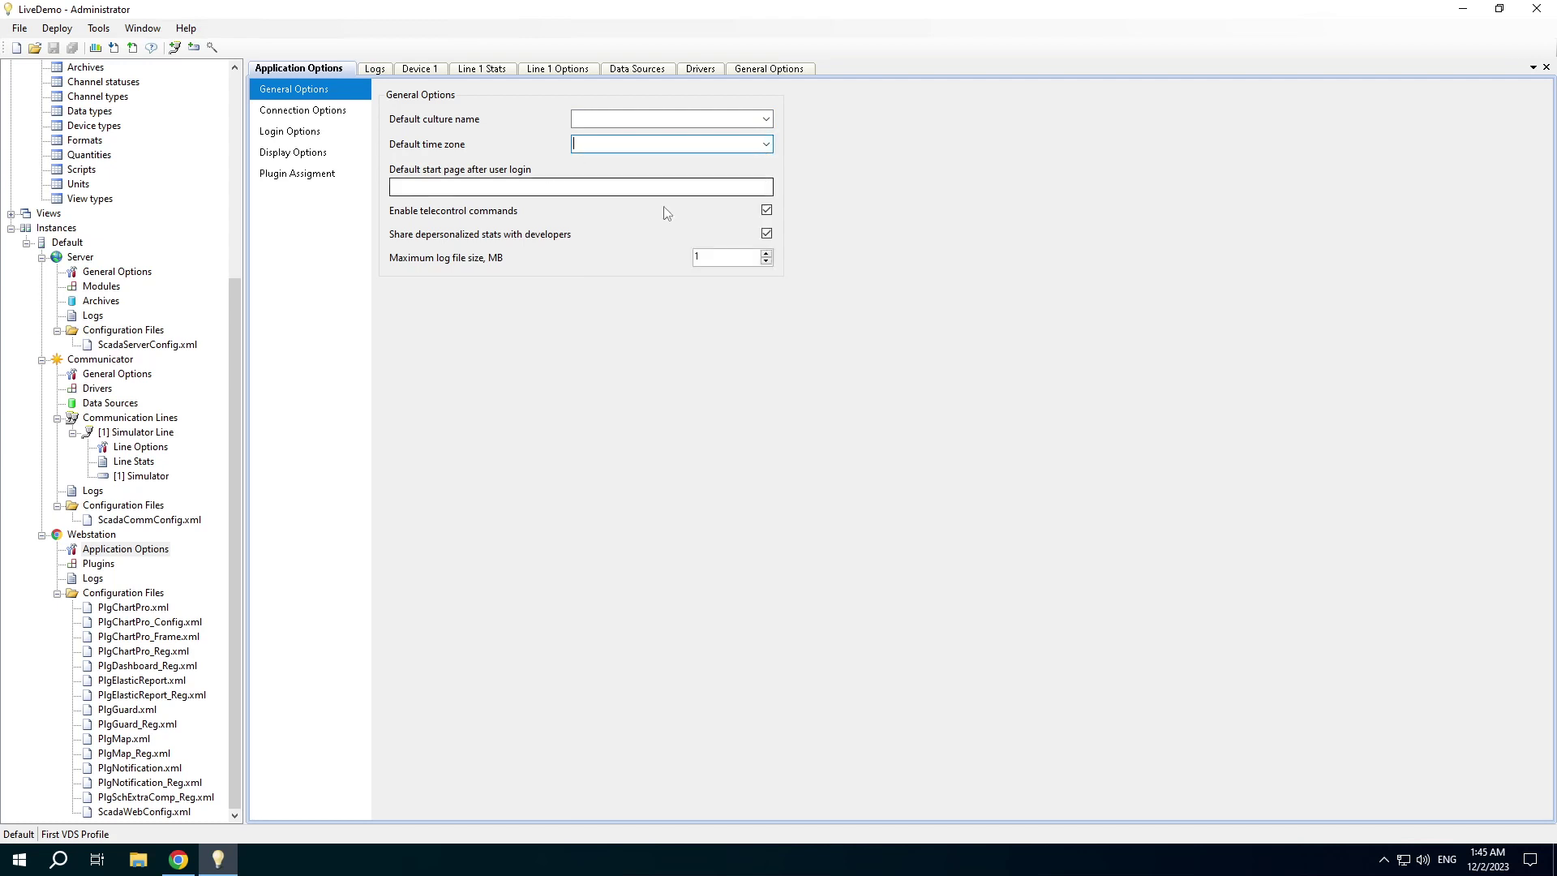
Step: Browse the Connection, Login, Display Options and Plugin Assignment pages, then show the Webstation plugins list
{"action": "left_click", "coordinate": [293, 113]}
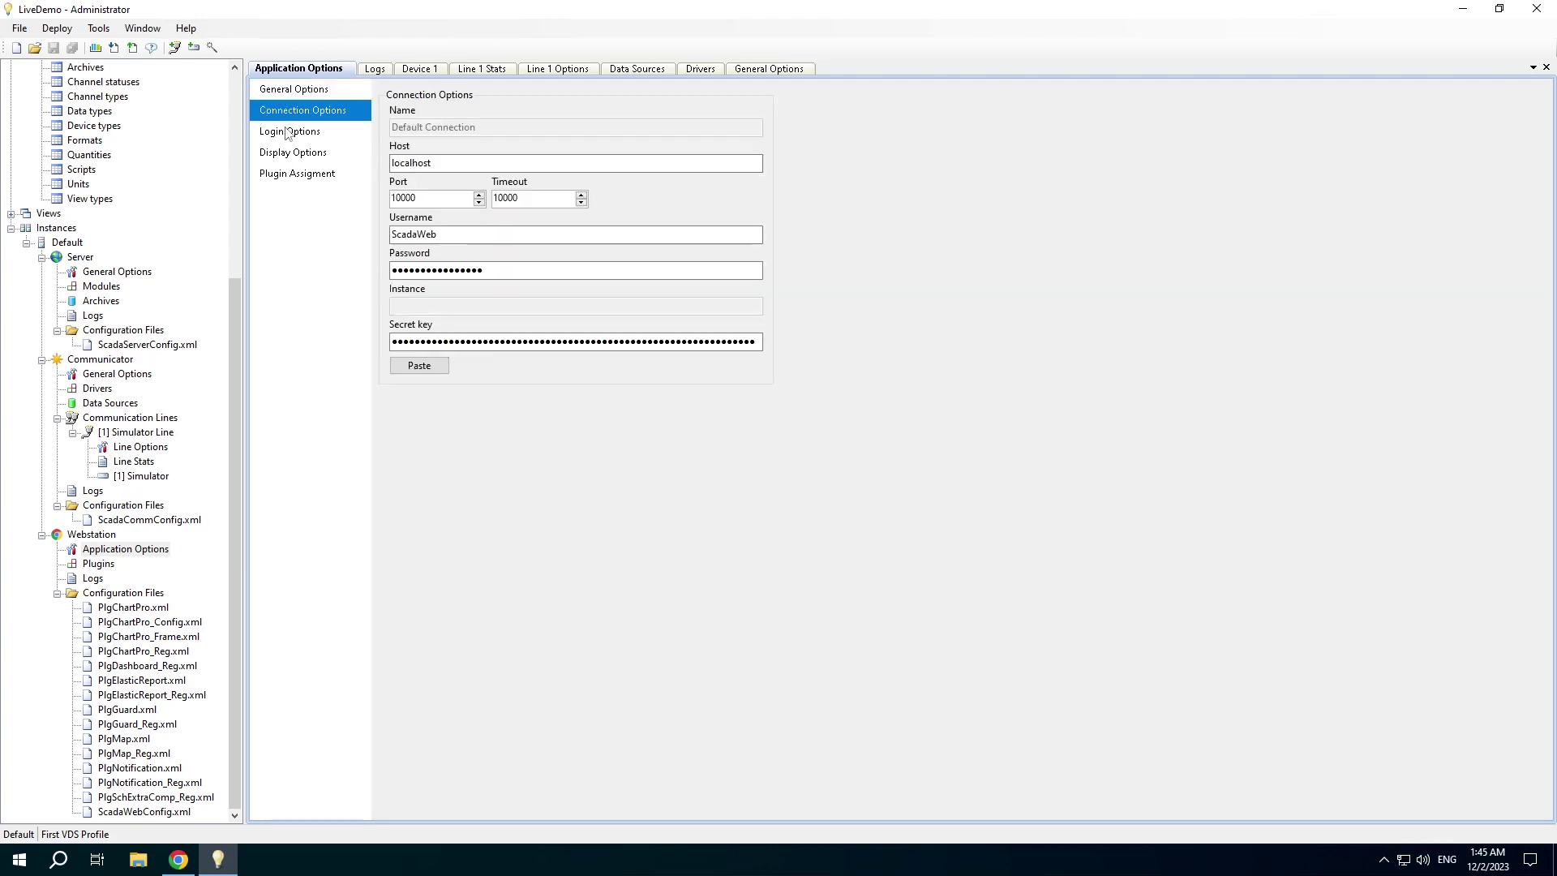
{"action": "left_click", "coordinate": [288, 134]}
{"action": "left_click", "coordinate": [294, 154]}
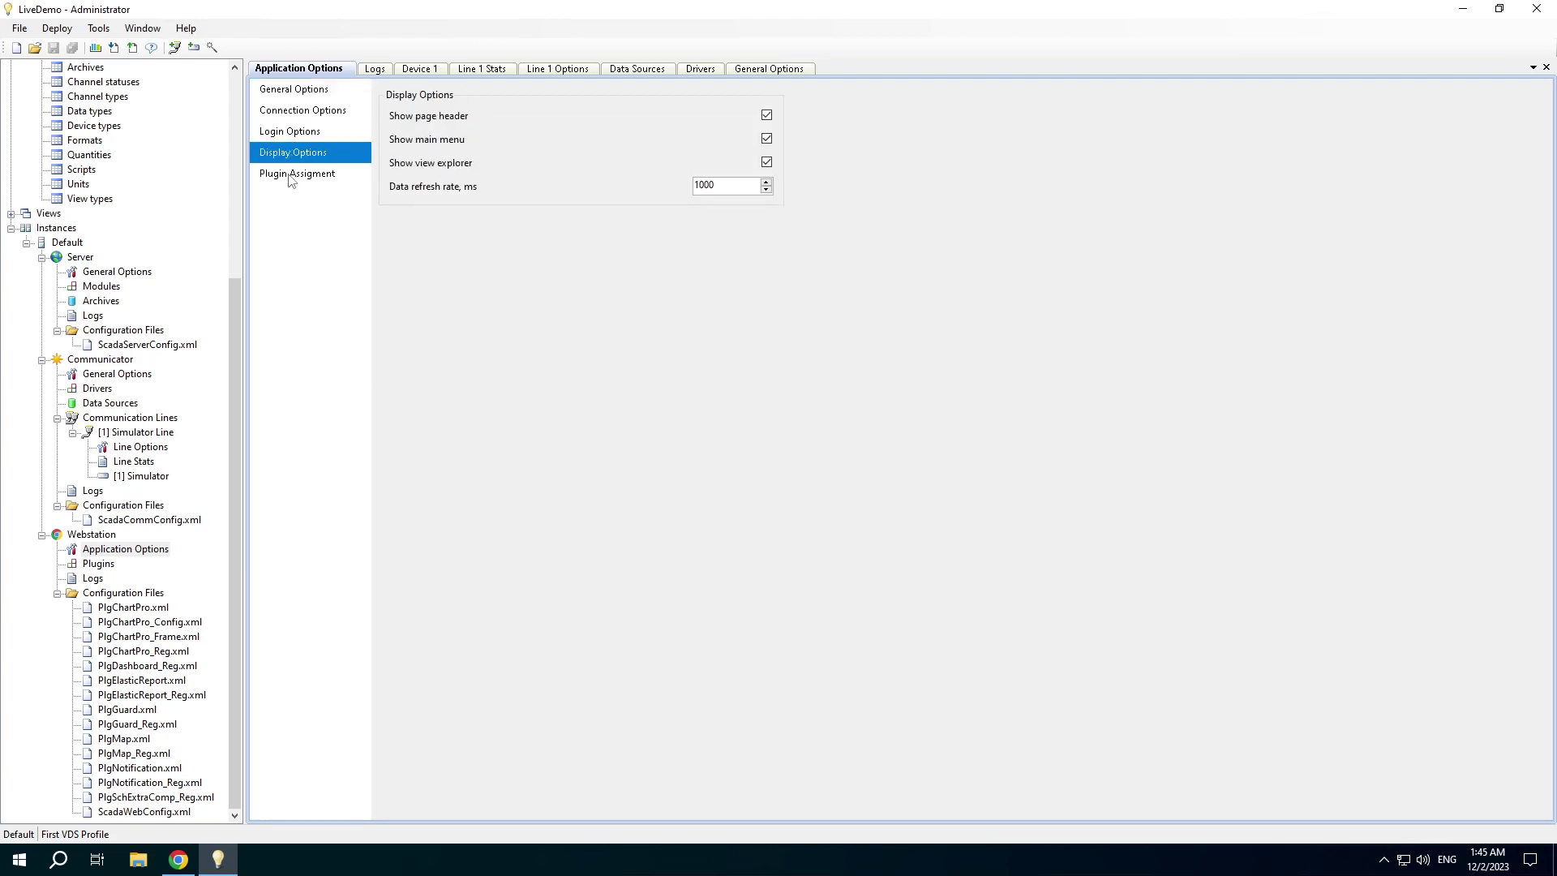
{"action": "left_click", "coordinate": [291, 177]}
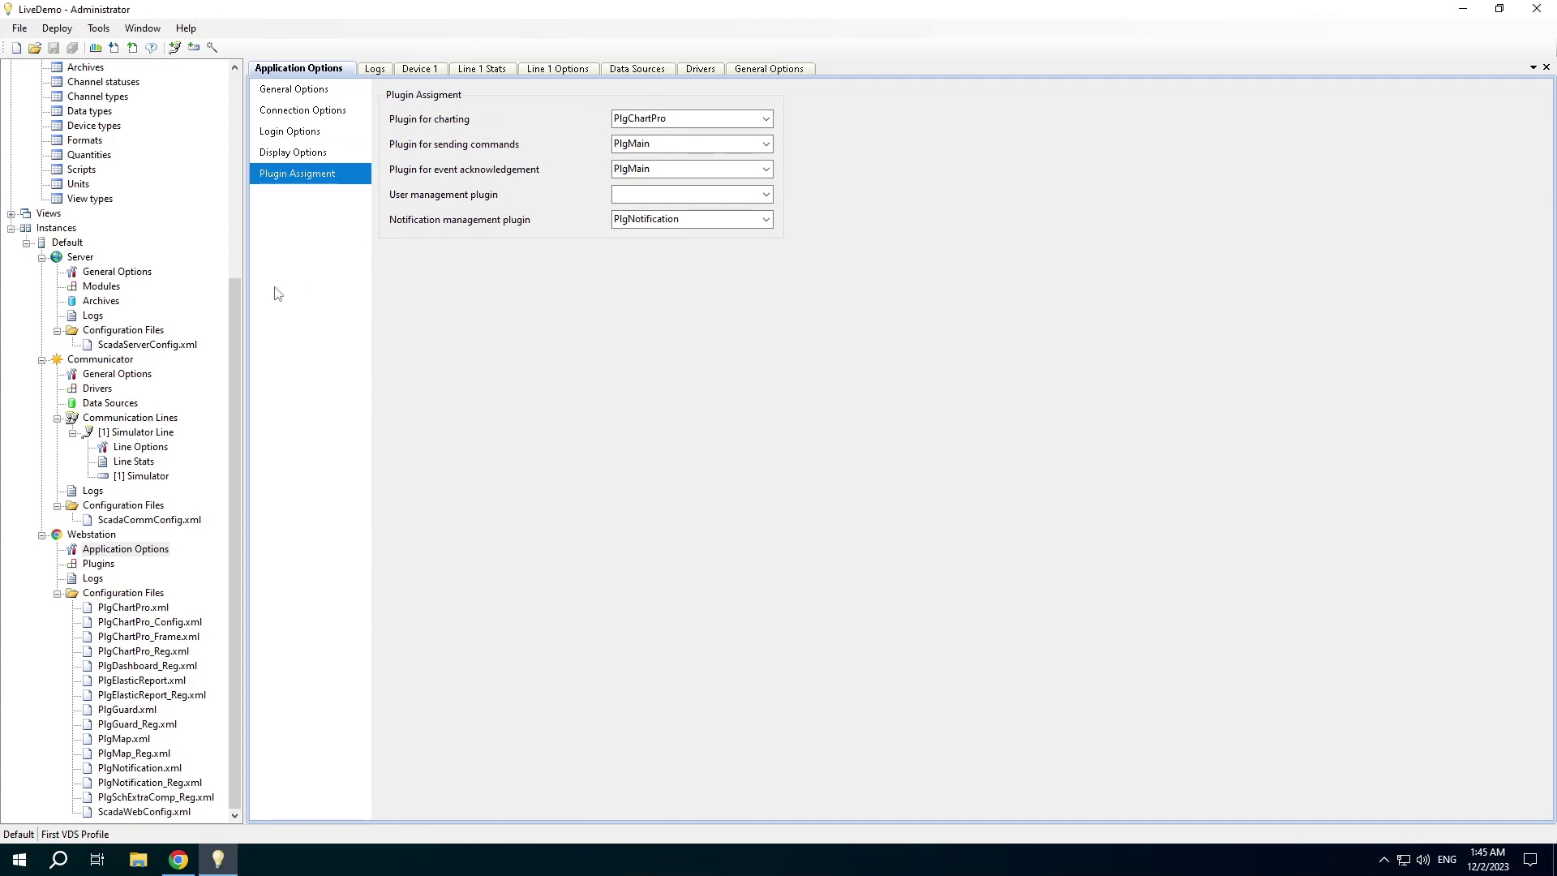
{"action": "double_click", "coordinate": [98, 563]}
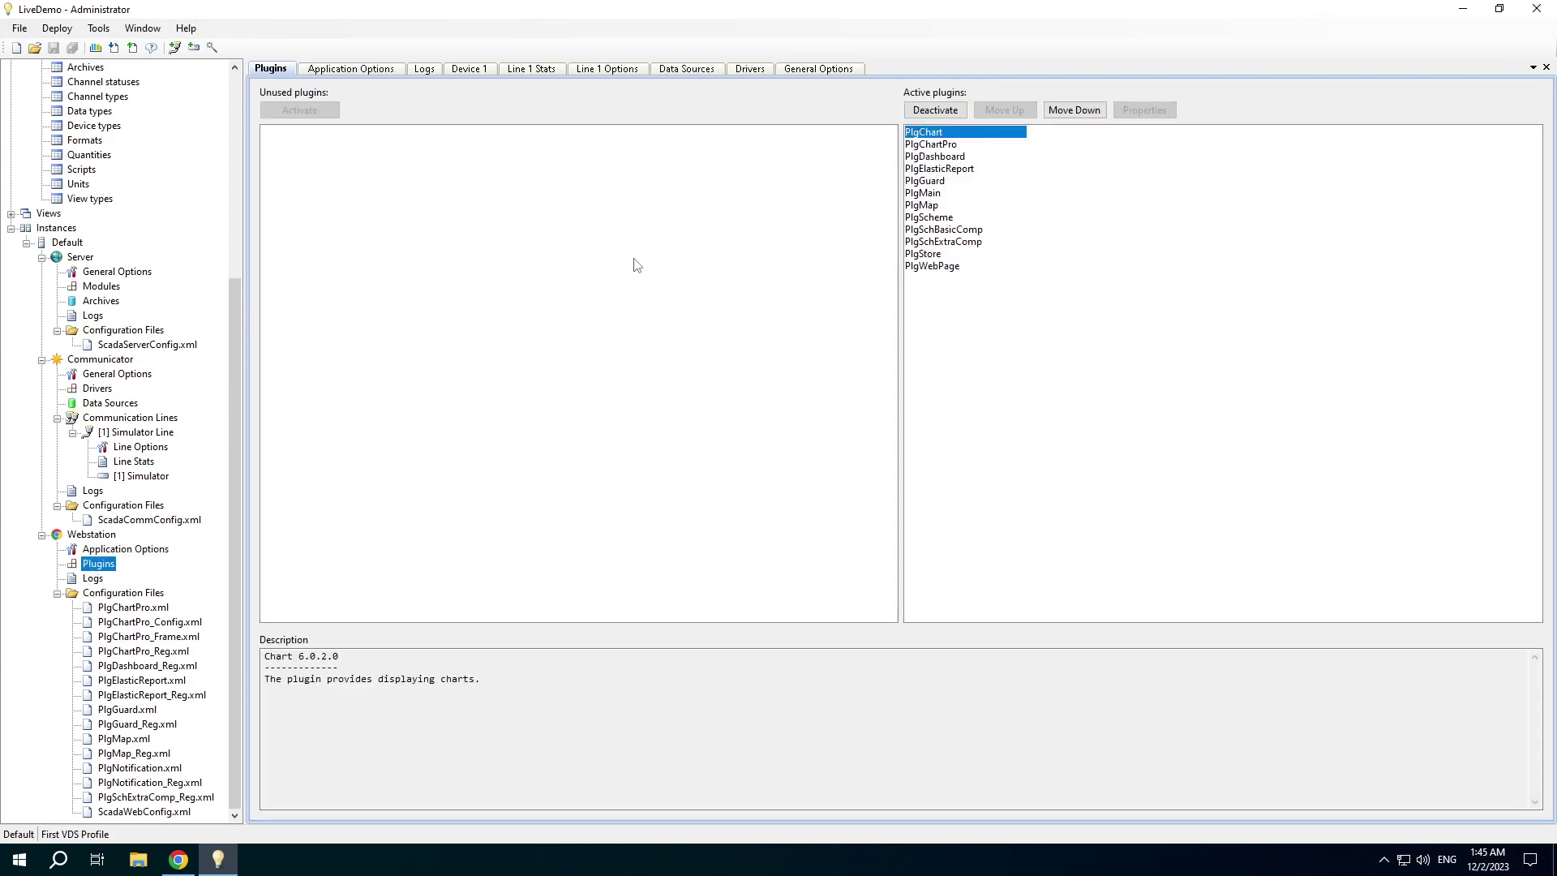
Step: Inspect PlgChartPro's description and PlgChartPro.xml, then view ScadaWeb.log under Webstation Logs
{"action": "left_click", "coordinate": [932, 146]}
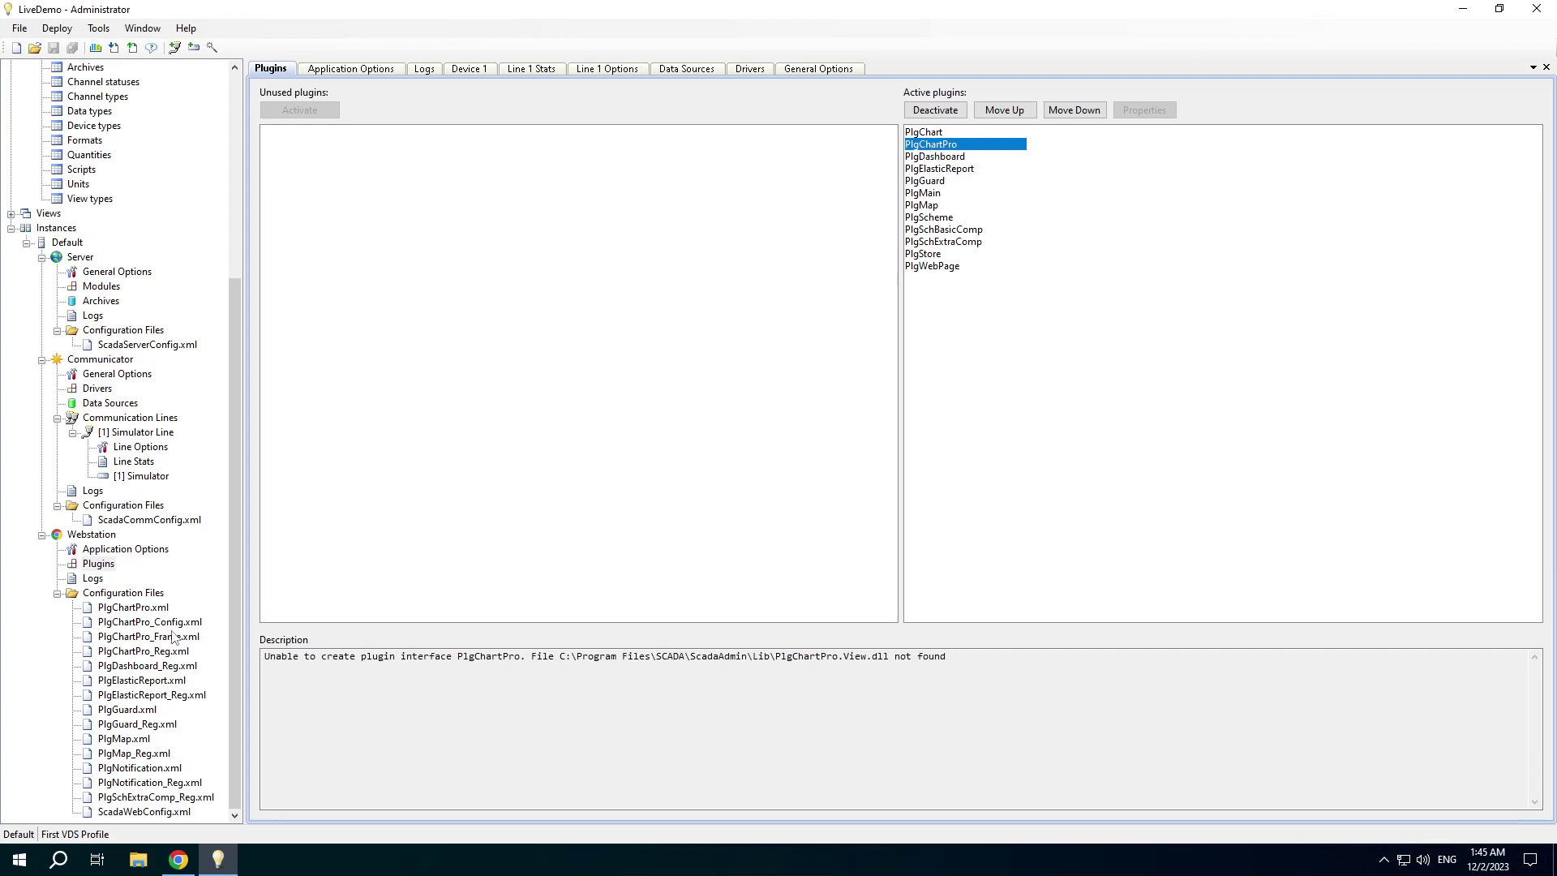
{"action": "double_click", "coordinate": [123, 609]}
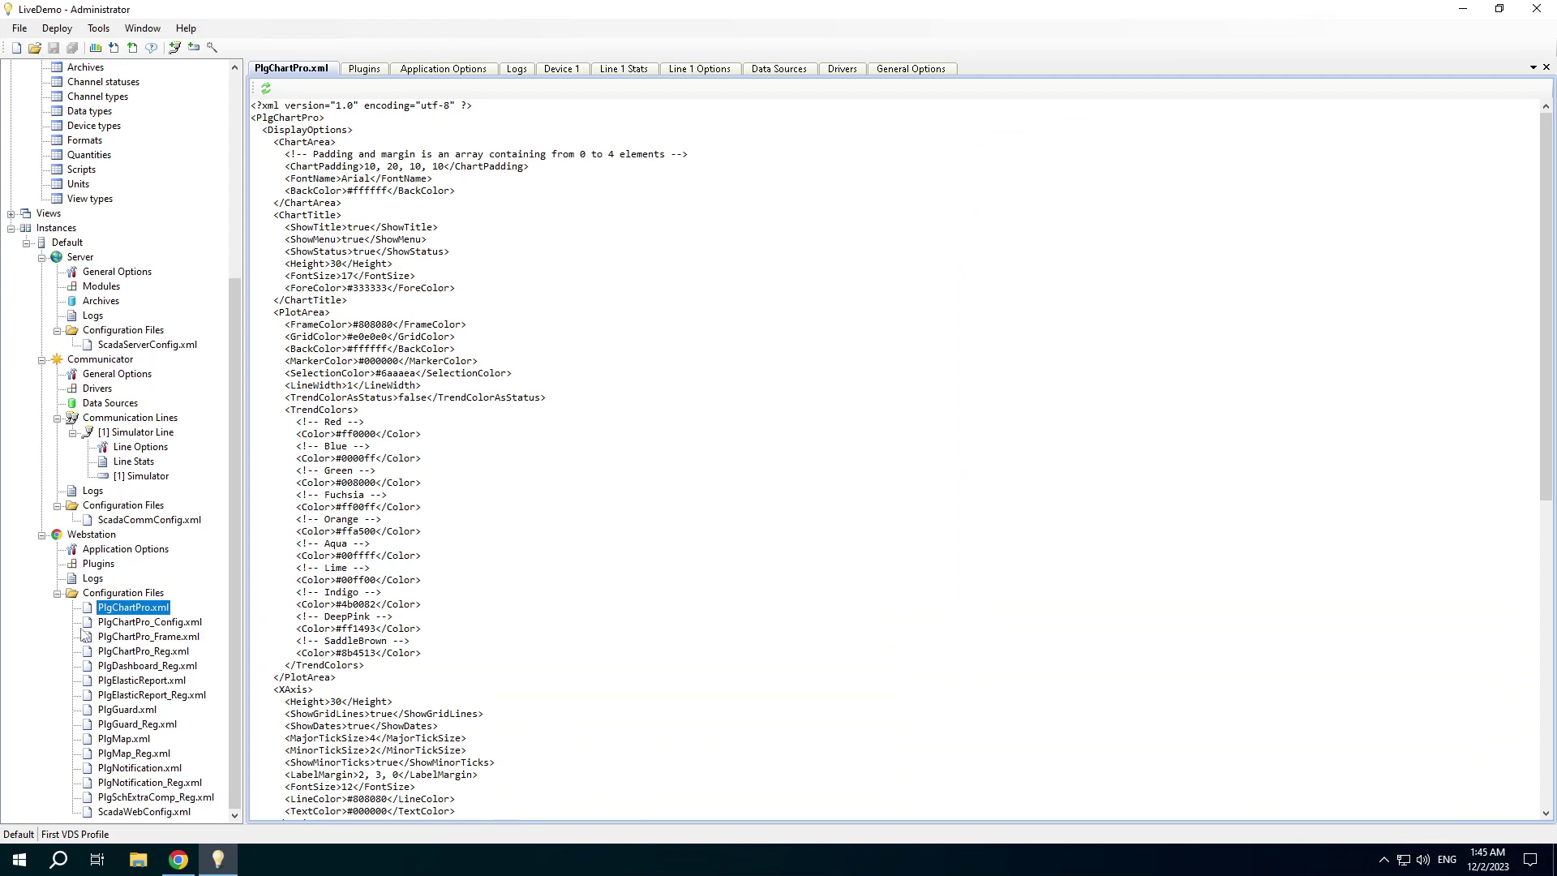
{"action": "double_click", "coordinate": [89, 578]}
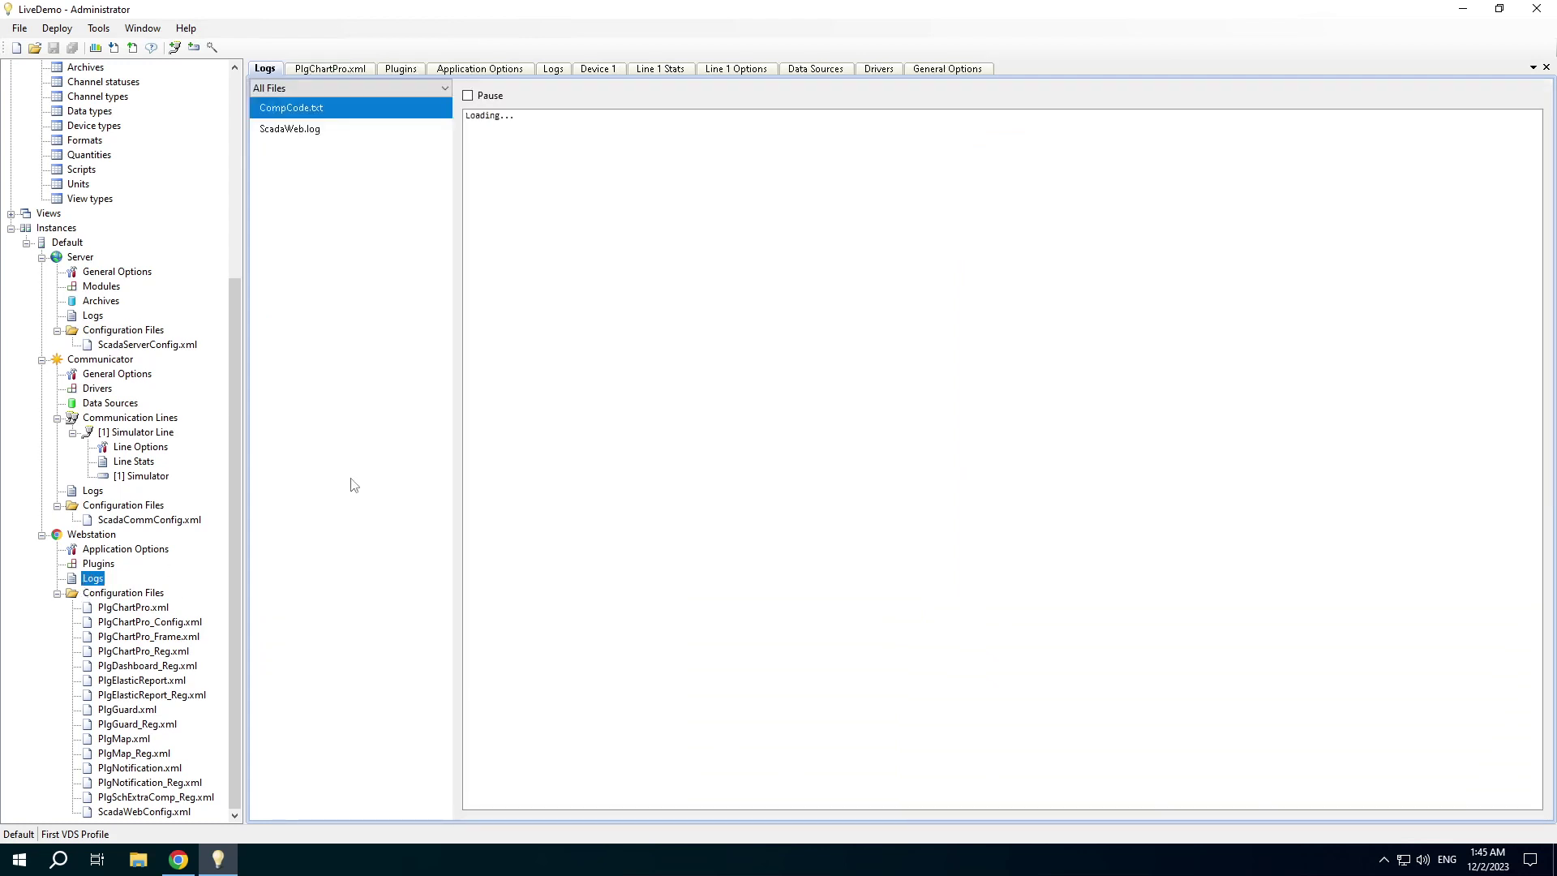
{"action": "left_click", "coordinate": [299, 135]}
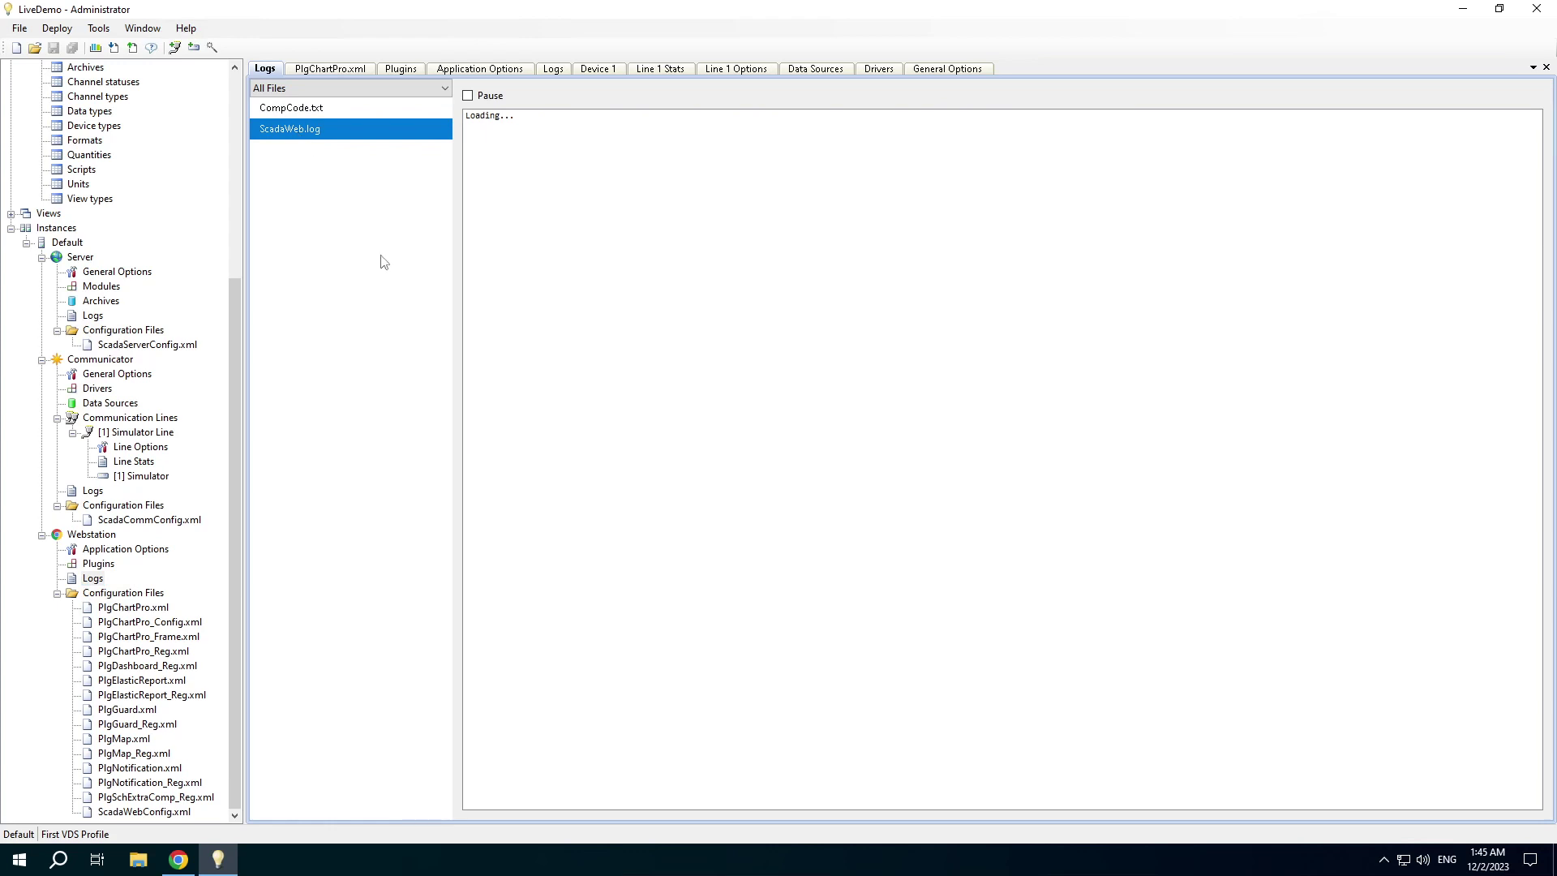